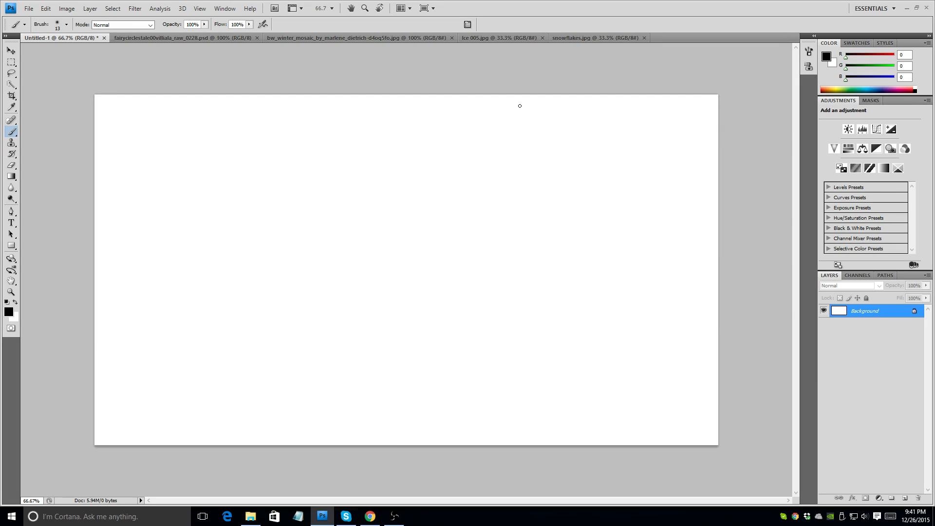
Step: Add a new blank layer above the Background in the untitled document
{"action": "left_click", "coordinate": [12, 52]}
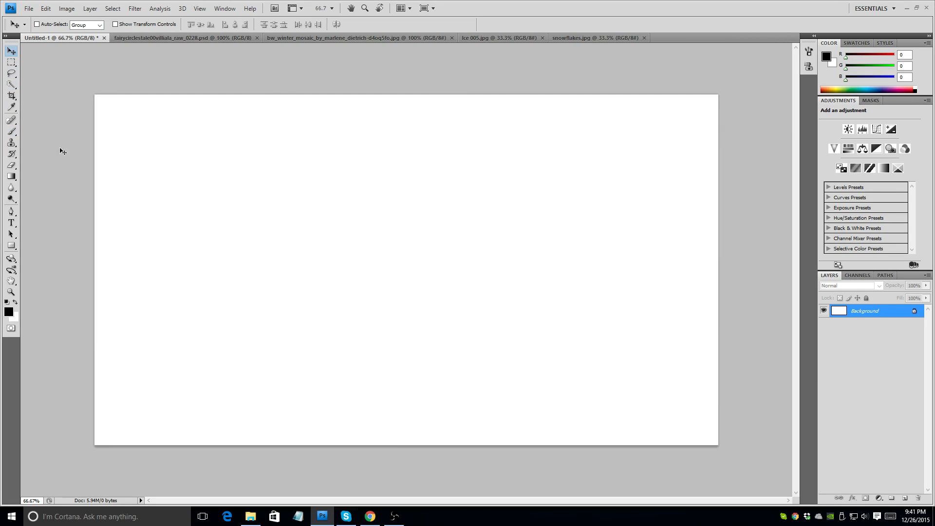
{"action": "left_click", "coordinate": [11, 132]}
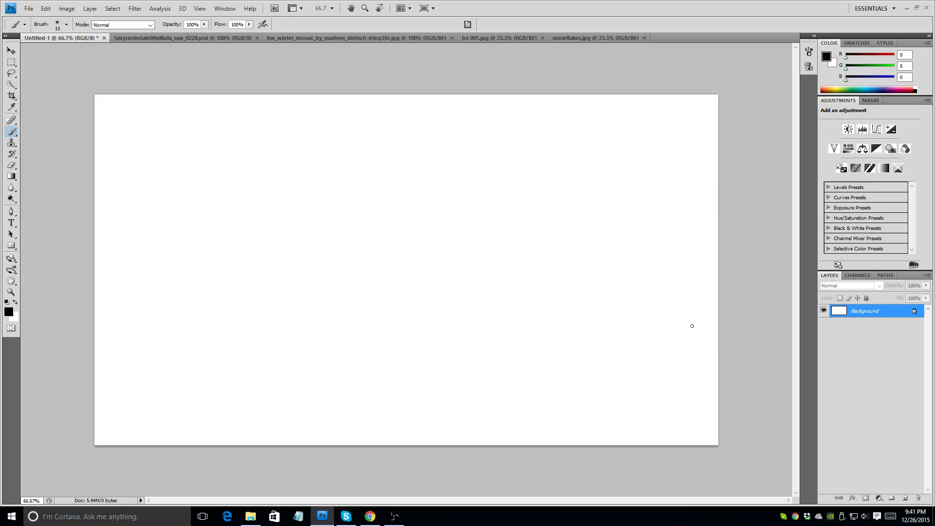
{"action": "left_click", "coordinate": [902, 498]}
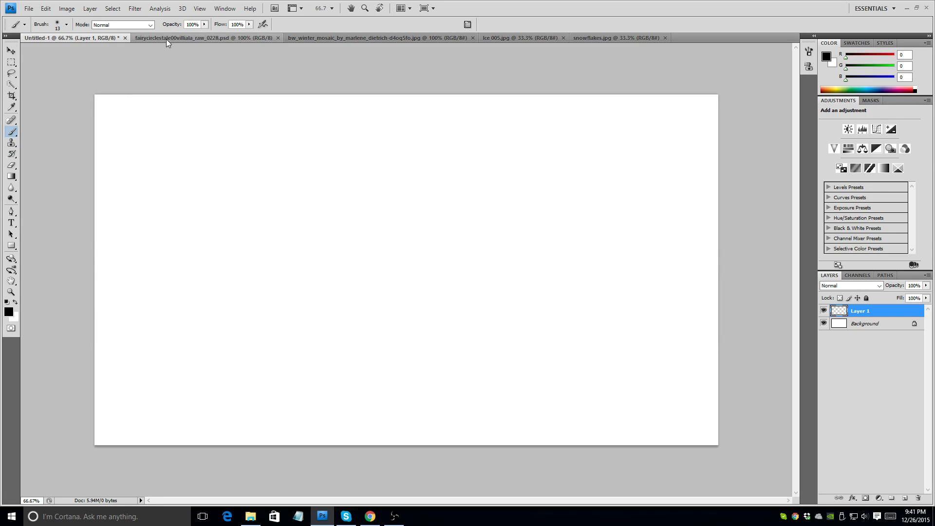
Step: Switch to the fairycirclestale00villiala_raw_0228.psd document and make a freehand lasso selection around the whole cherub drawing
{"action": "left_click", "coordinate": [143, 42]}
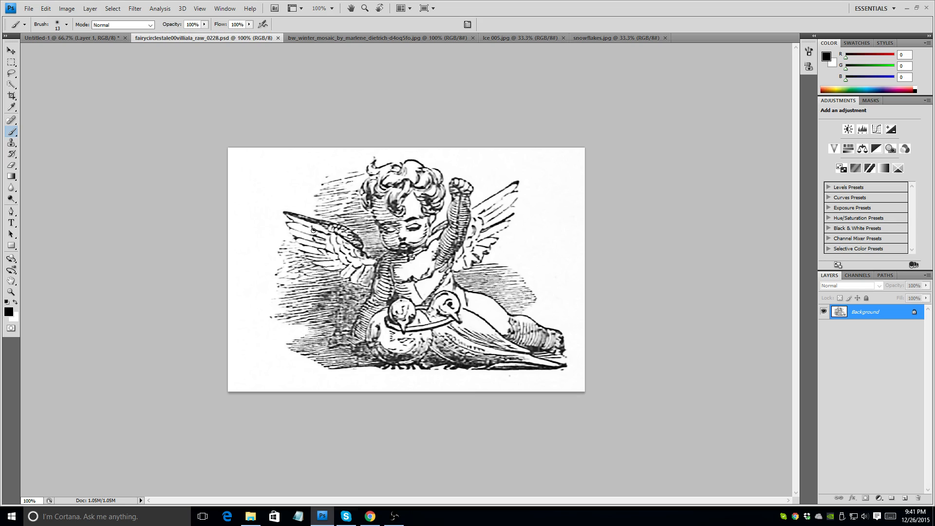
{"action": "left_click", "coordinate": [13, 76]}
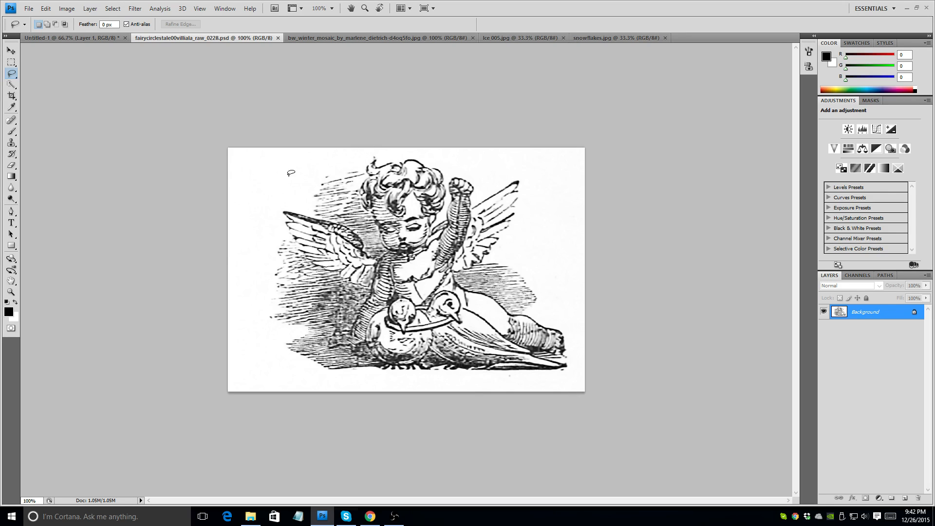
{"action": "mouse_move", "coordinate": [349, 157]}
{"action": "left_mouse_down"}
{"action": "mouse_move", "coordinate": [277, 199]}
{"action": "mouse_move", "coordinate": [250, 256]}
{"action": "mouse_move", "coordinate": [255, 302]}
{"action": "mouse_move", "coordinate": [294, 366]}
{"action": "mouse_move", "coordinate": [413, 386]}
{"action": "mouse_move", "coordinate": [572, 373]}
{"action": "mouse_move", "coordinate": [582, 344]}
{"action": "mouse_move", "coordinate": [570, 287]}
{"action": "mouse_move", "coordinate": [540, 247]}
{"action": "mouse_move", "coordinate": [533, 191]}
{"action": "mouse_move", "coordinate": [515, 158]}
{"action": "mouse_move", "coordinate": [348, 157]}
{"action": "left_mouse_up"}
Step: Define the selected cherub drawing as a named brush preset, and clear the selection
{"action": "left_click", "coordinate": [45, 9]}
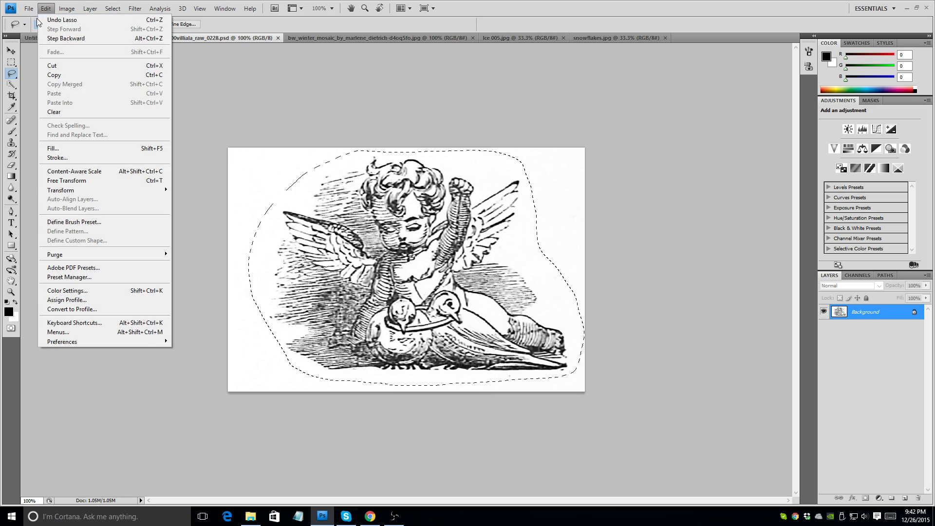
{"action": "left_click", "coordinate": [97, 223]}
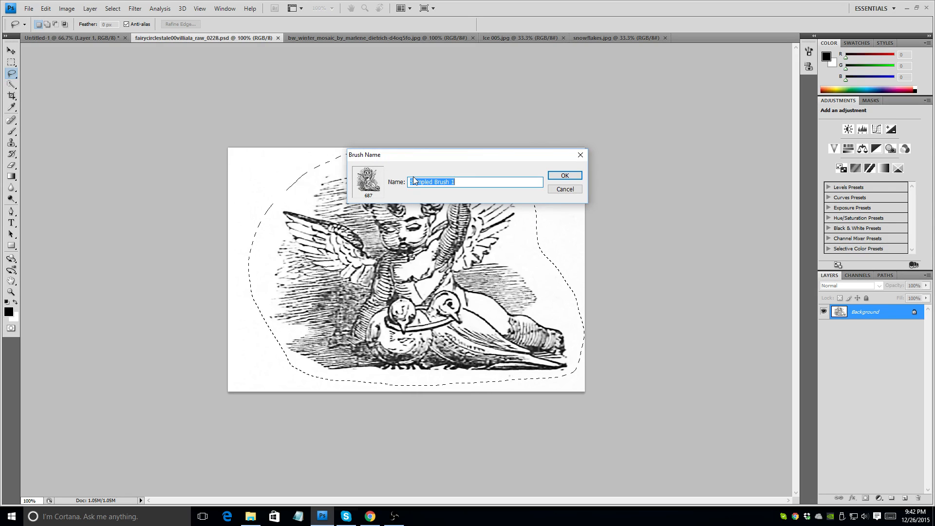
{"action": "type", "text": "Cher"}
{"action": "key", "text": "BackSpace"}
{"action": "type", "text": "eru"}
{"action": "left_click", "coordinate": [564, 175]}
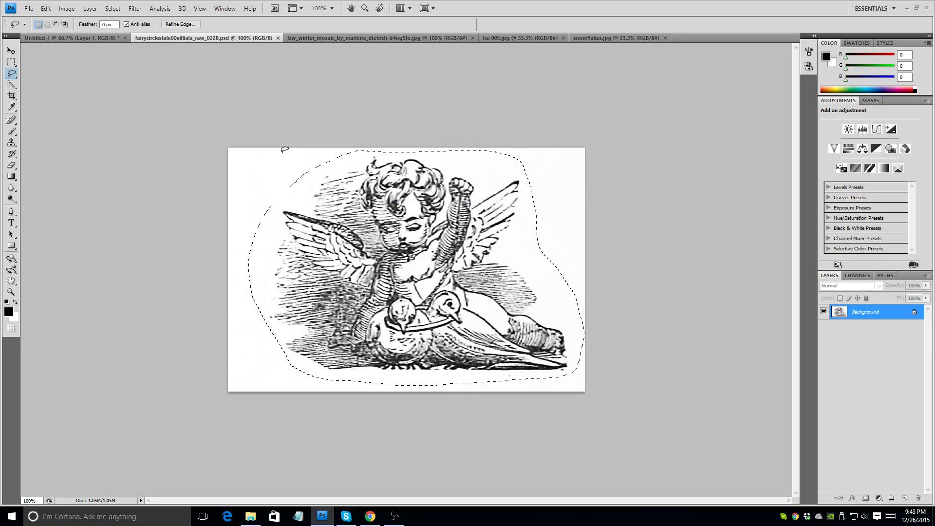
{"action": "left_click", "coordinate": [285, 152]}
Step: Return to the untitled document and choose the 687 px cherub preset for the Brush tool
{"action": "left_click", "coordinate": [10, 51]}
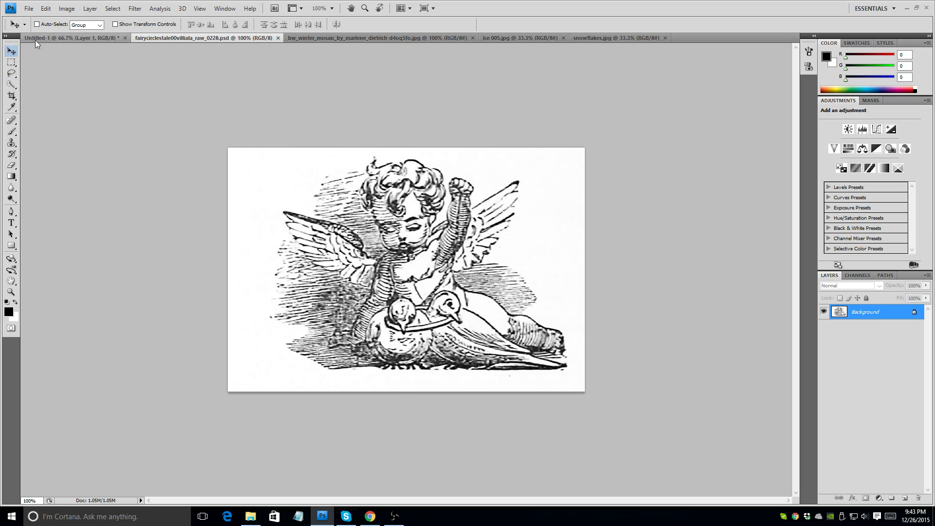
{"action": "left_click", "coordinate": [35, 39]}
{"action": "left_click", "coordinate": [11, 132]}
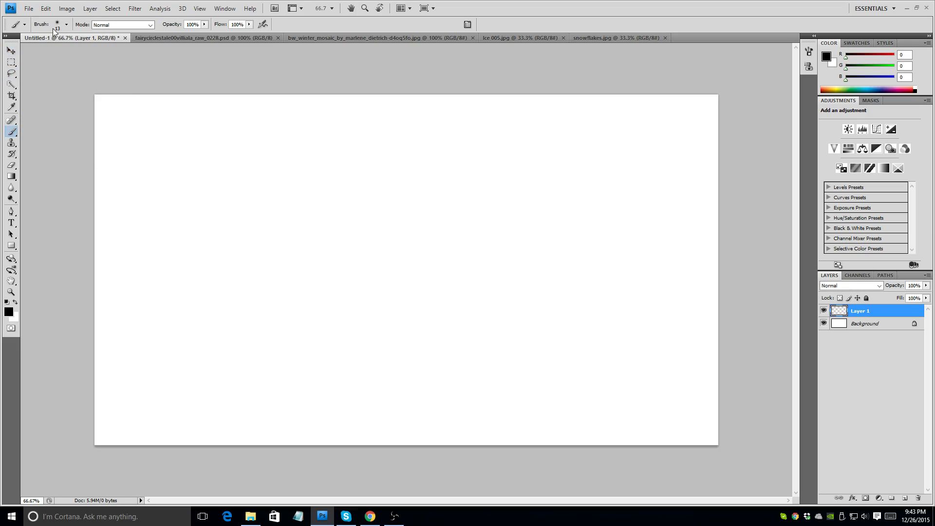
{"action": "left_click", "coordinate": [67, 24]}
{"action": "left_click_drag", "start_coordinate": [109, 121], "coordinate": [110, 148]}
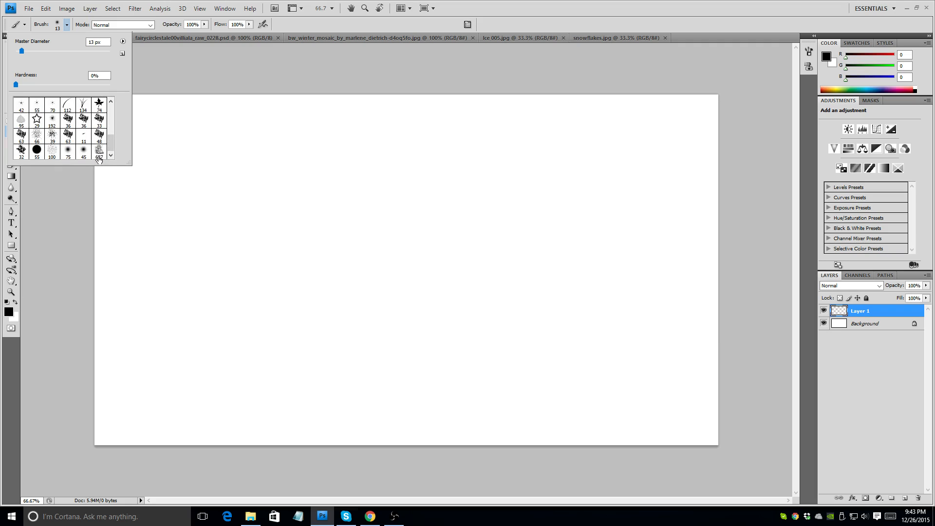
{"action": "left_click", "coordinate": [99, 152]}
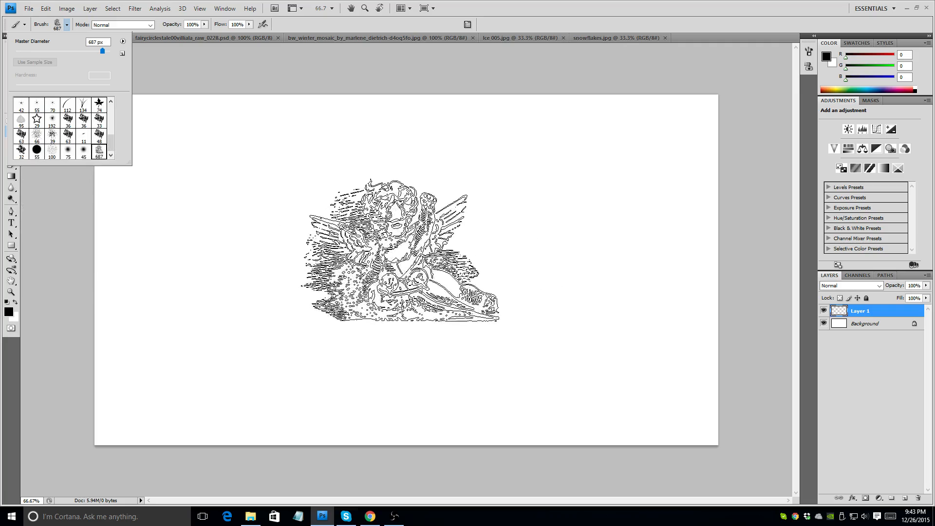
Step: Try the cherub brush on Layer 1 with several single stamps and one long stroke across the canvas
{"action": "left_click", "coordinate": [410, 231]}
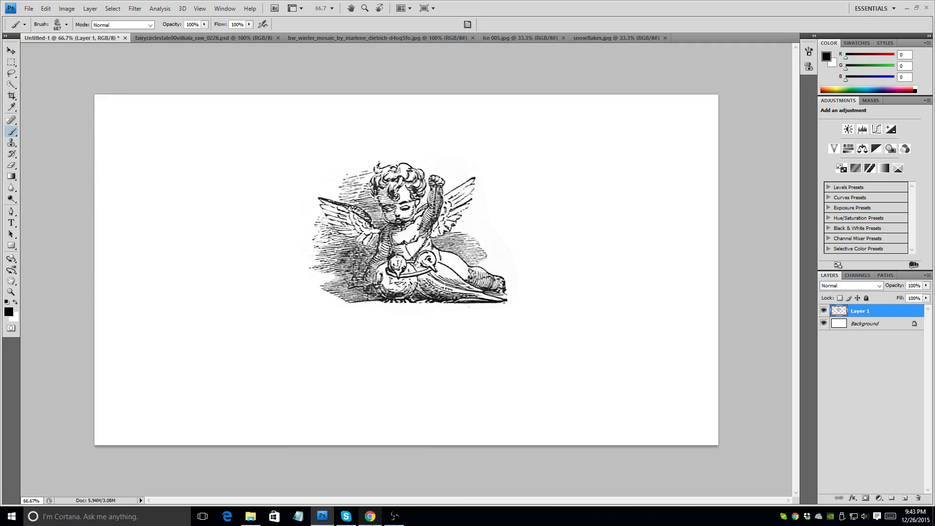
{"action": "left_click", "coordinate": [215, 325]}
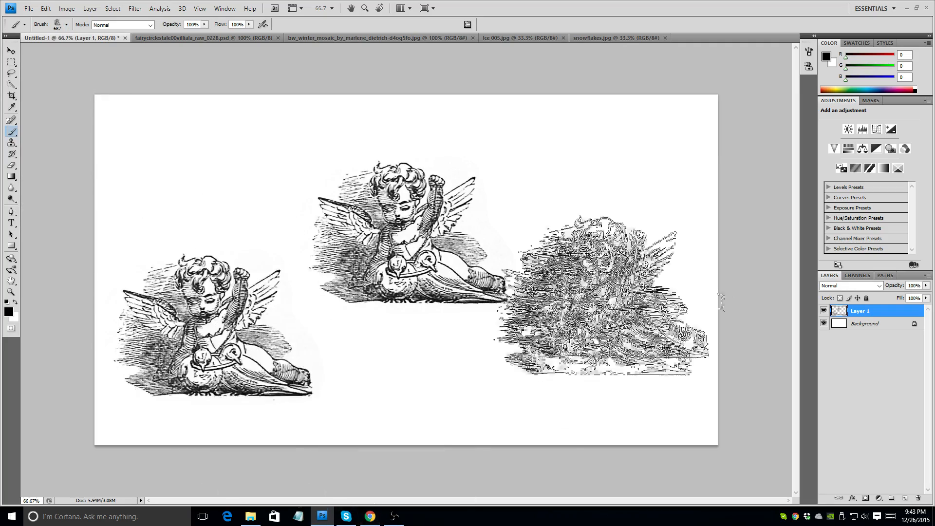
{"action": "left_click", "coordinate": [602, 184]}
{"action": "left_click", "coordinate": [595, 349]}
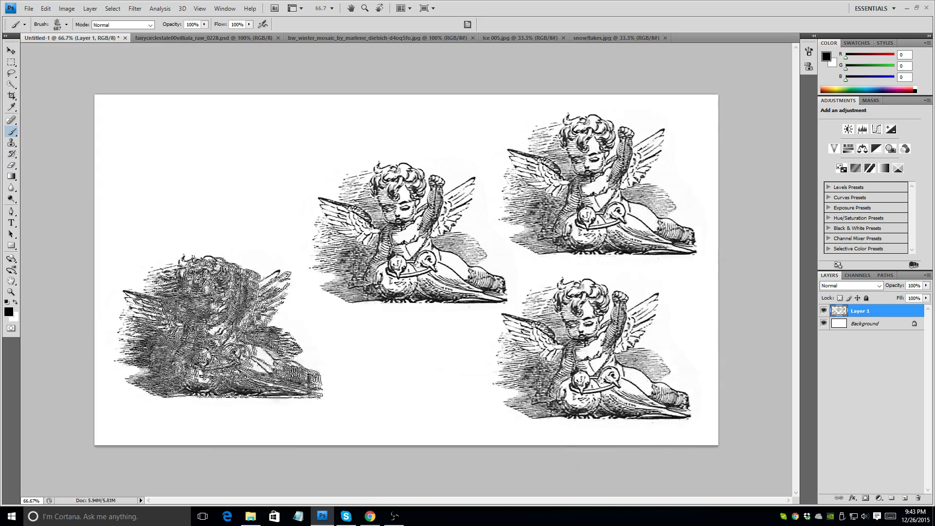
{"action": "left_click", "coordinate": [219, 325]}
{"action": "mouse_move", "coordinate": [189, 184]}
{"action": "left_mouse_down"}
{"action": "mouse_move", "coordinate": [313, 180]}
{"action": "mouse_move", "coordinate": [493, 280]}
{"action": "mouse_move", "coordinate": [679, 295]}
{"action": "left_mouse_up"}
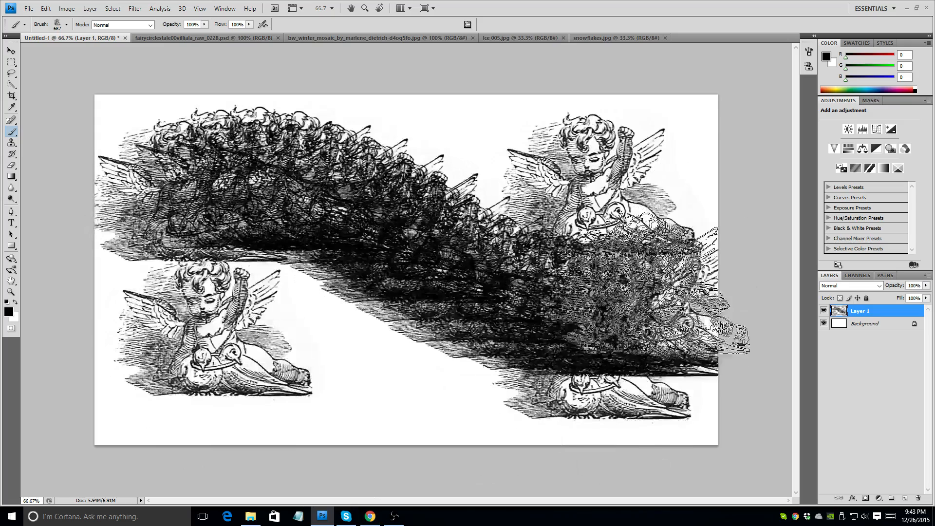
{"action": "left_click", "coordinate": [652, 287]}
Step: Select the whole canvas and delete all the test stamps from Layer 1
{"action": "key", "text": "ctrl+a"}
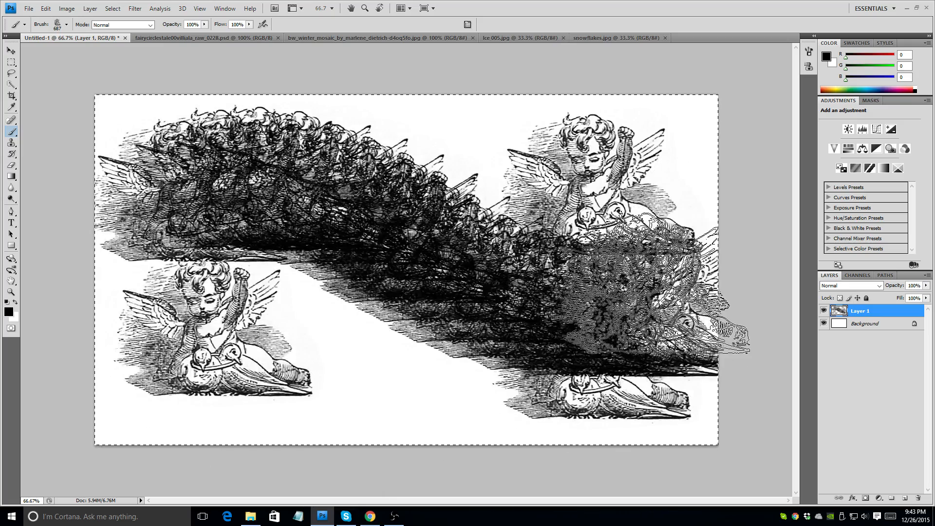
{"action": "key", "text": "ctrl+z"}
{"action": "key", "text": "ctrl+z"}
{"action": "key", "text": "ctrl+z"}
{"action": "key", "text": "ctrl+z"}
{"action": "key", "text": "Delete"}
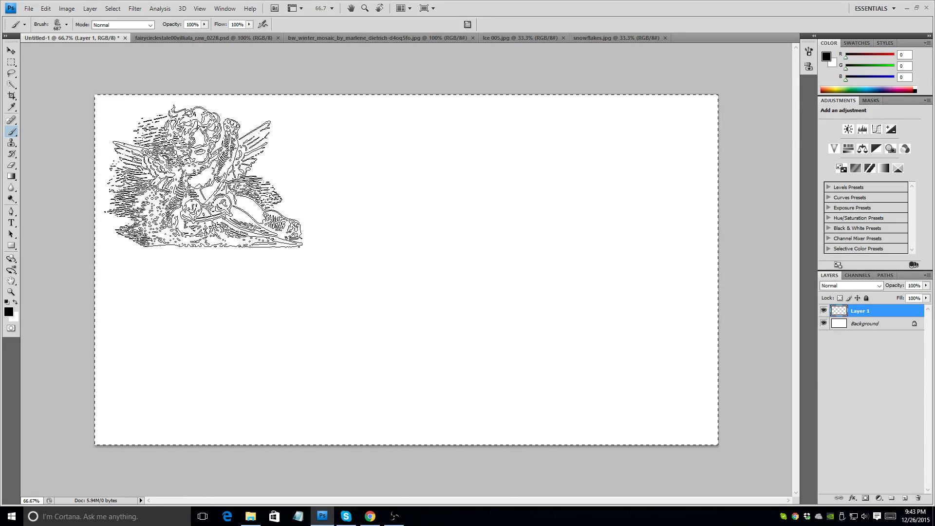
Step: Stamp one cherub on Layer 1, deselect the canvas, and move the cherub to the canvas's lower-right corner
{"action": "left_click", "coordinate": [206, 191]}
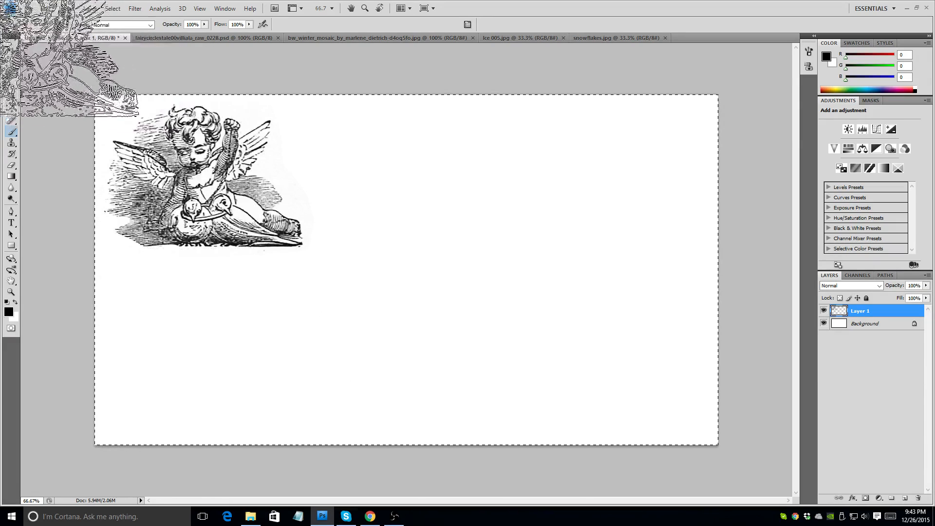
{"action": "left_click", "coordinate": [11, 50]}
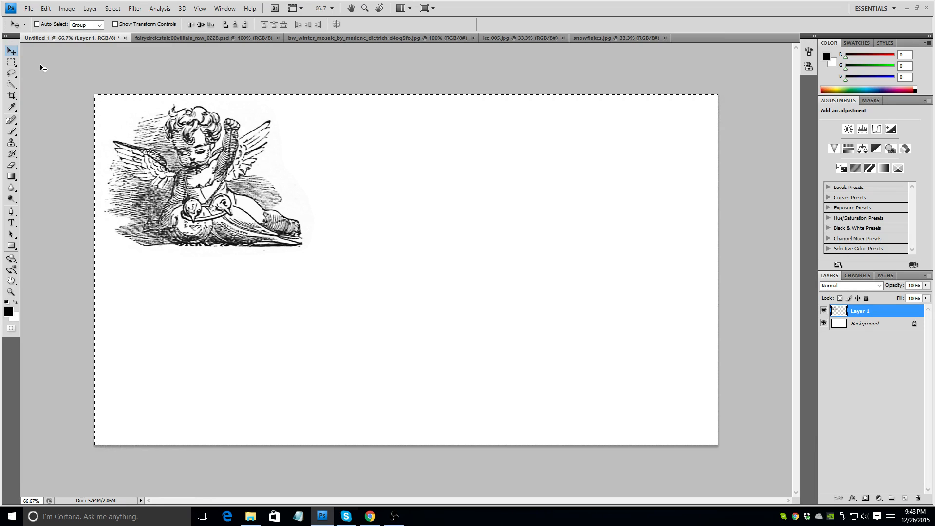
{"action": "key", "text": "ctrl+d"}
{"action": "left_click_drag", "start_coordinate": [290, 221], "coordinate": [694, 440]}
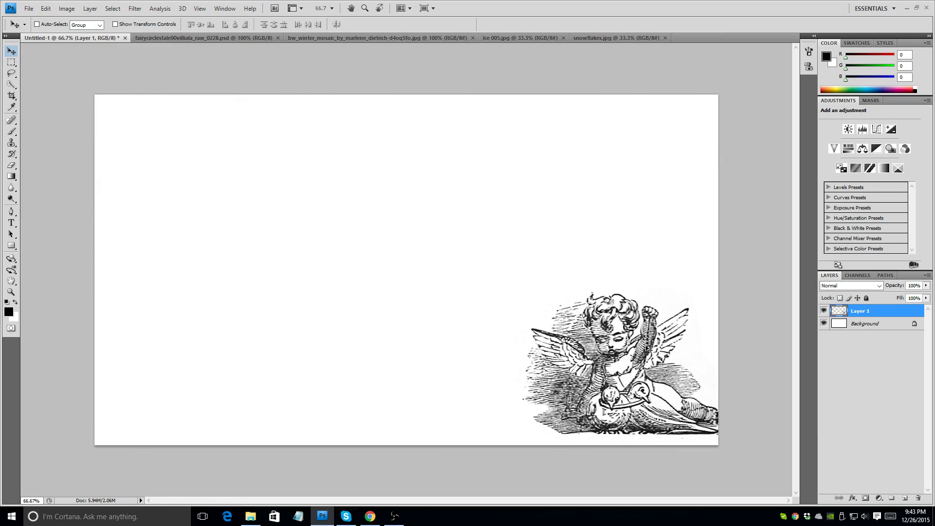
Step: Show the transform controls and enlarge the cherub proportionally to about 220.4%
{"action": "left_click", "coordinate": [115, 24]}
{"action": "left_click_drag", "start_coordinate": [513, 289], "coordinate": [188, 188]}
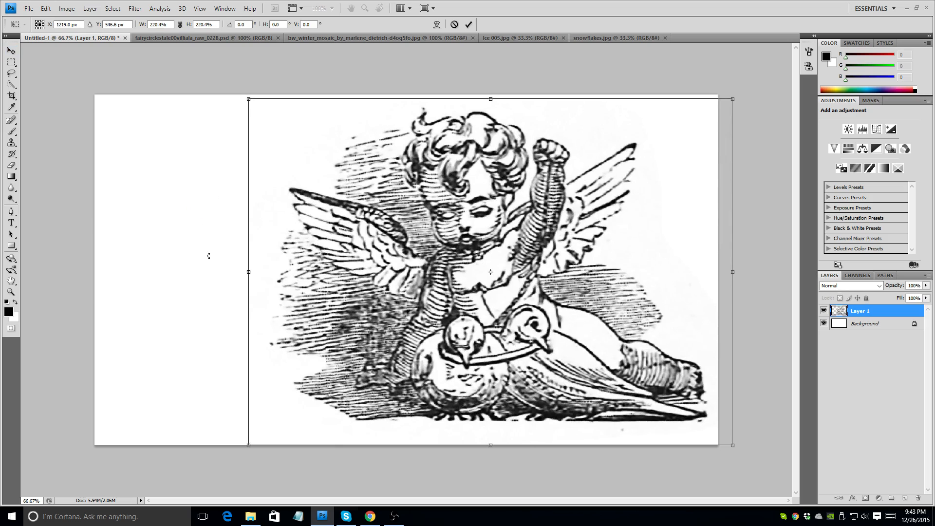
{"action": "key", "text": "Return"}
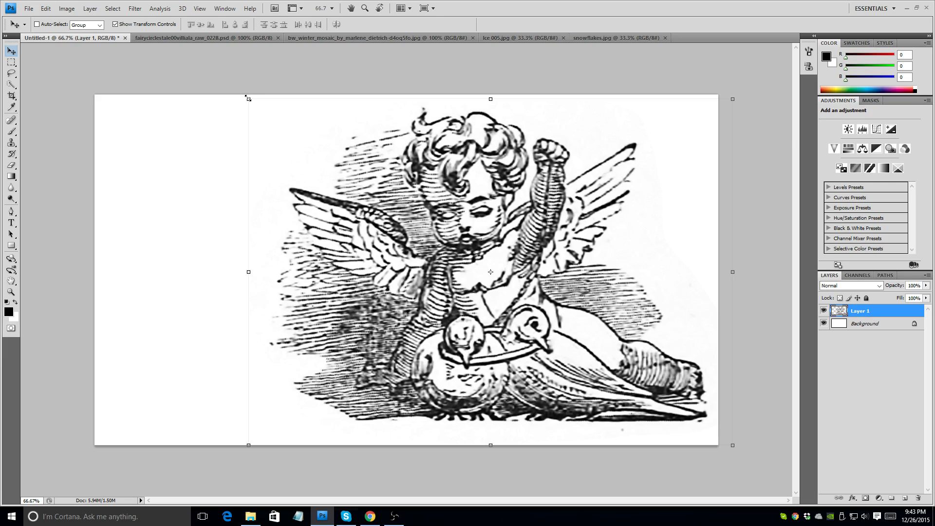
Step: Scale the enlarged cherub down to under half its size and fit it into the canvas's lower-right corner
{"action": "left_click_drag", "start_coordinate": [248, 98], "coordinate": [445, 304]}
{"action": "mouse_move", "coordinate": [636, 395]}
{"action": "left_mouse_down"}
{"action": "mouse_move", "coordinate": [608, 392]}
{"action": "mouse_move", "coordinate": [620, 397]}
{"action": "left_mouse_up"}
{"action": "key", "text": "Return"}
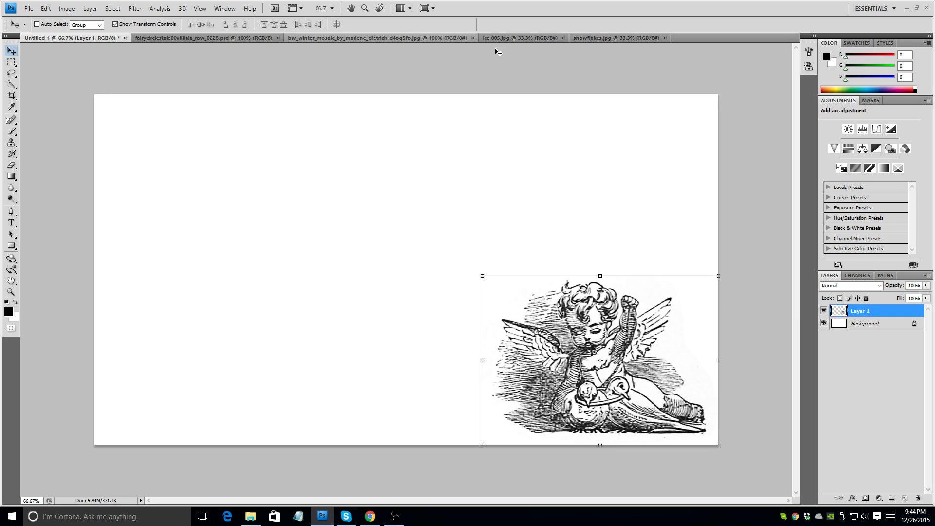
Step: Switch to snowflakes.jpg and duplicate its Background layer
{"action": "left_click", "coordinate": [412, 38]}
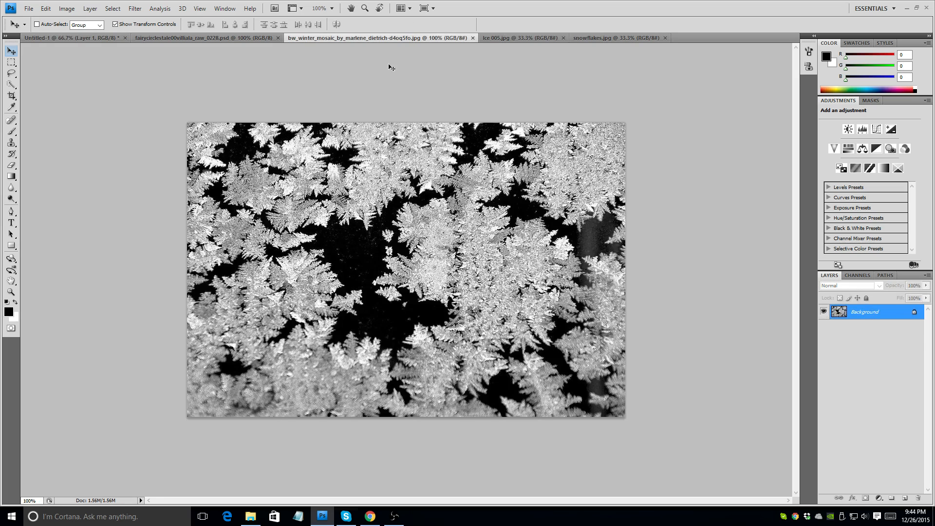
{"action": "left_click", "coordinate": [507, 37]}
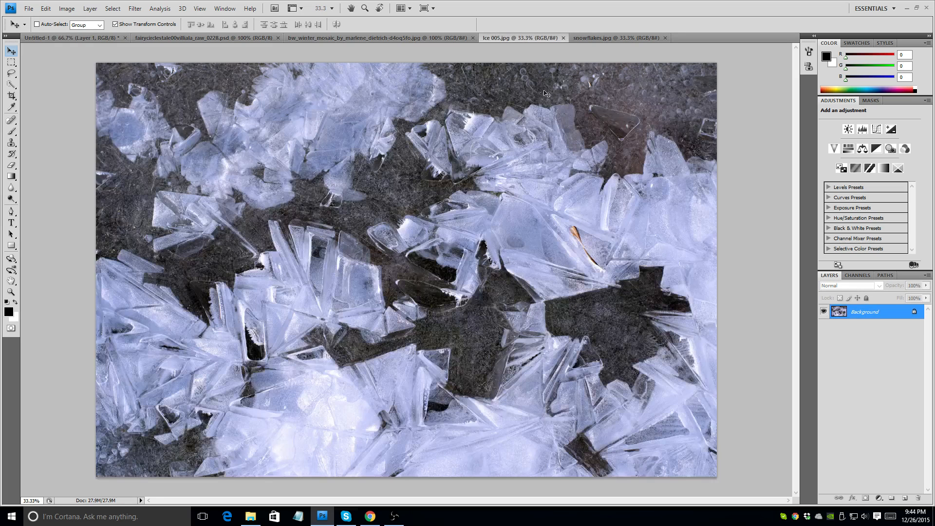
{"action": "left_click", "coordinate": [606, 37]}
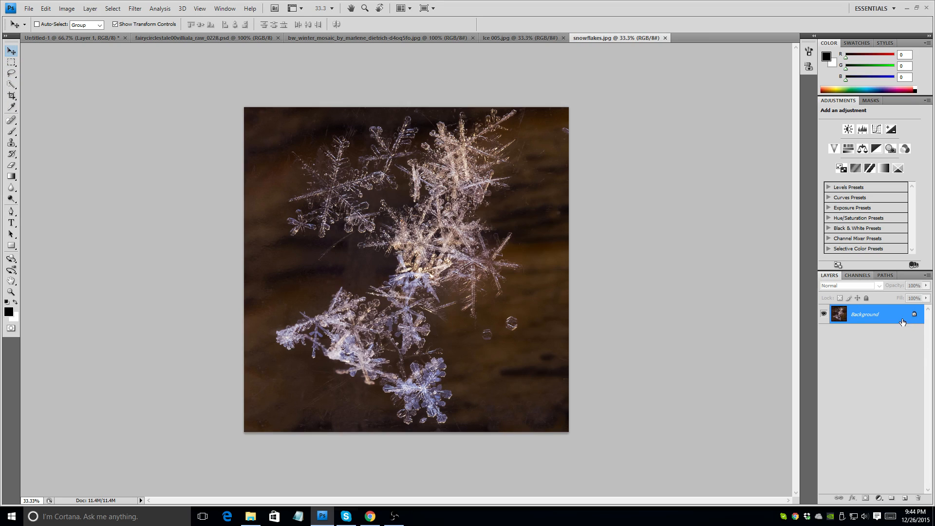
{"action": "left_click_drag", "start_coordinate": [887, 322], "coordinate": [904, 500]}
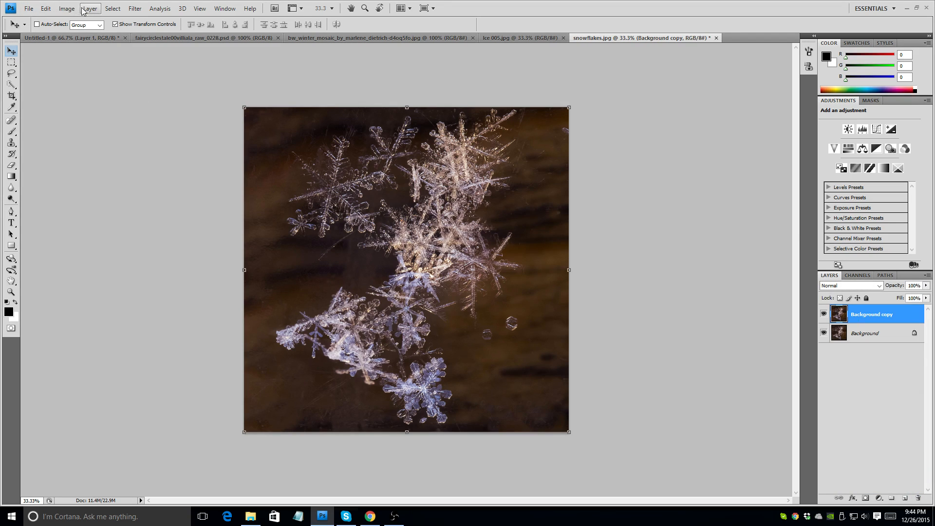
Step: Convert the duplicated snowflake layer to black and white using the Default preset
{"action": "left_click", "coordinate": [133, 9]}
{"action": "mouse_move", "coordinate": [66, 11]}
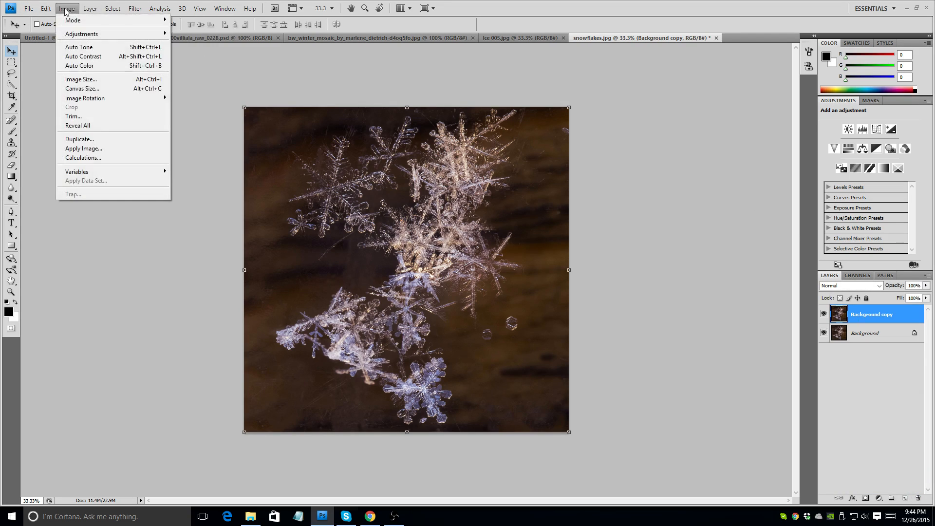
{"action": "mouse_move", "coordinate": [87, 33]}
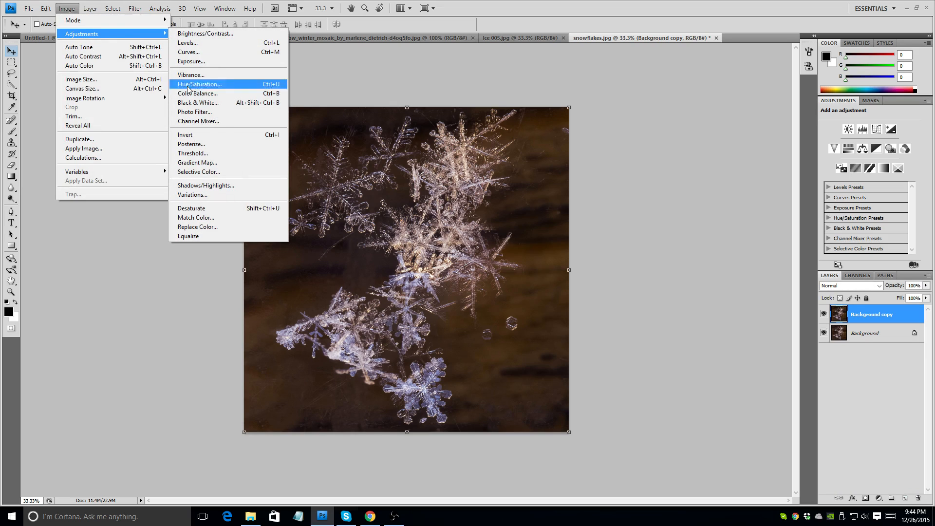
{"action": "left_click", "coordinate": [230, 107]}
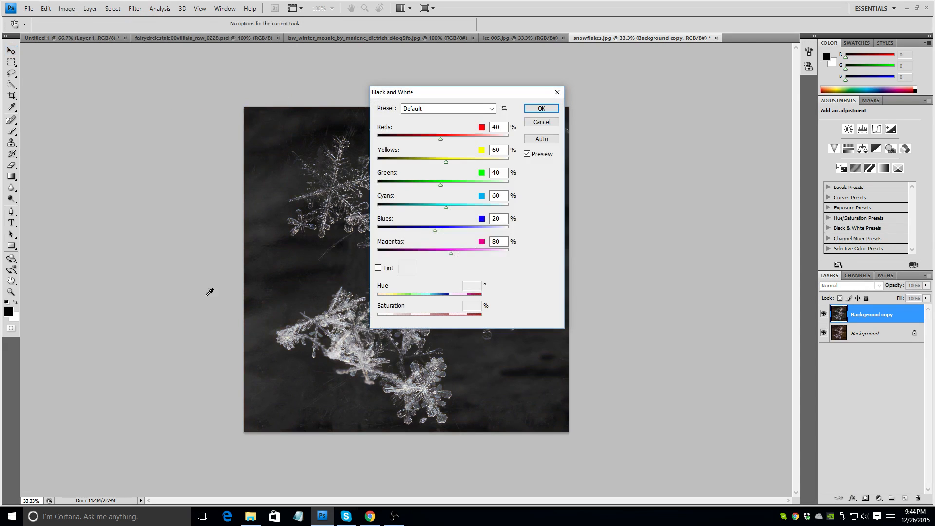
{"action": "left_click", "coordinate": [541, 108]}
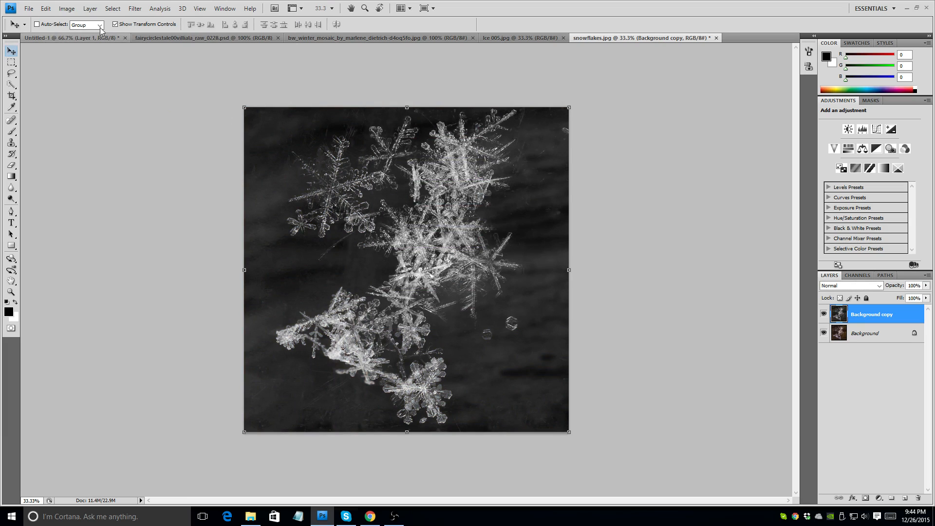
Step: Increase the contrast of the black-and-white snowflake layer with Levels, setting the input black point to 49 and the white point to 214
{"action": "left_click", "coordinate": [74, 13]}
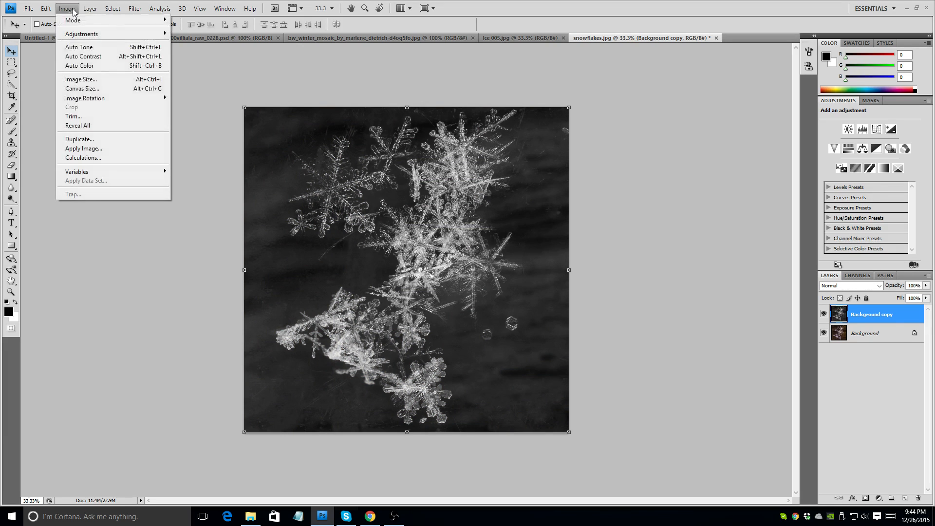
{"action": "mouse_move", "coordinate": [108, 34]}
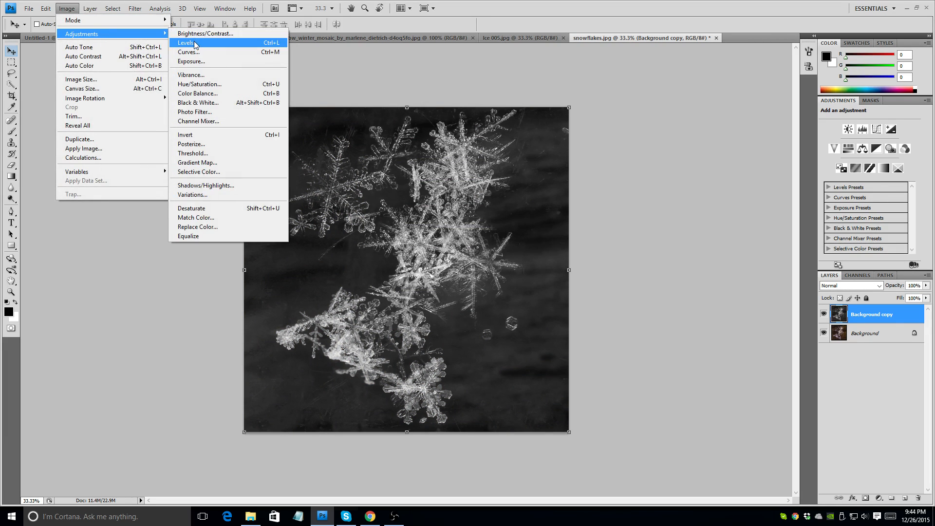
{"action": "left_click", "coordinate": [190, 43]}
{"action": "left_click_drag", "start_coordinate": [493, 120], "coordinate": [736, 85]}
{"action": "left_click_drag", "start_coordinate": [753, 193], "coordinate": [740, 193]}
{"action": "left_click_drag", "start_coordinate": [628, 192], "coordinate": [653, 193]}
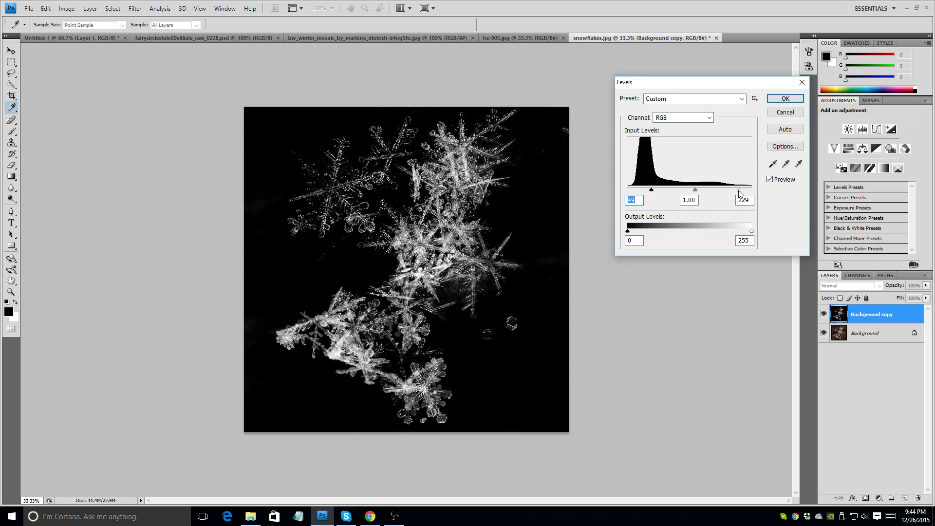
{"action": "left_click_drag", "start_coordinate": [739, 192], "coordinate": [735, 194]}
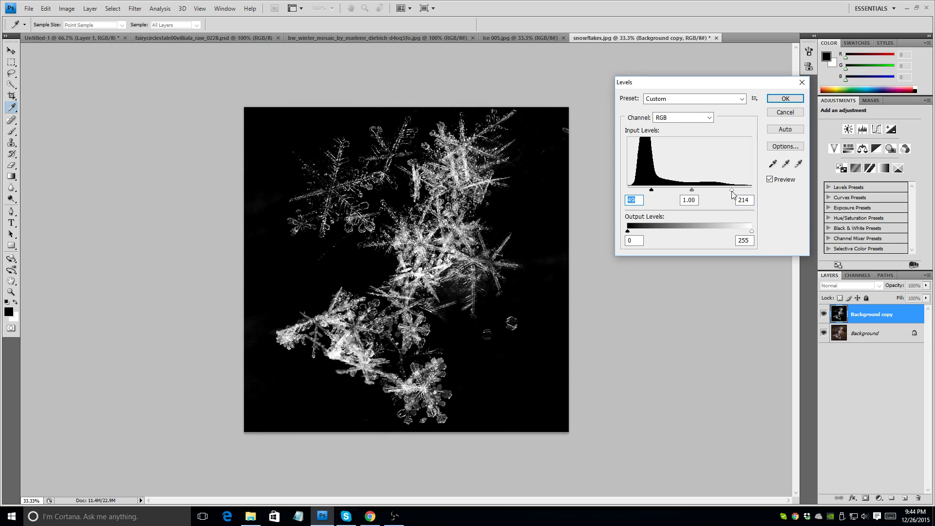
{"action": "left_click", "coordinate": [785, 99]}
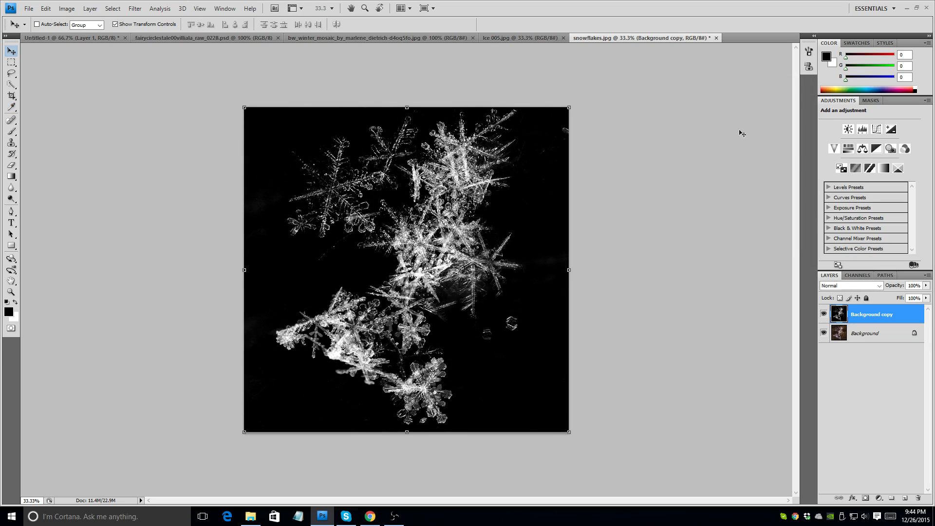
Step: Draw a freehand Lasso selection around the single snowflake at the bottom of the cluster
{"action": "key", "text": "ctrl+plus"}
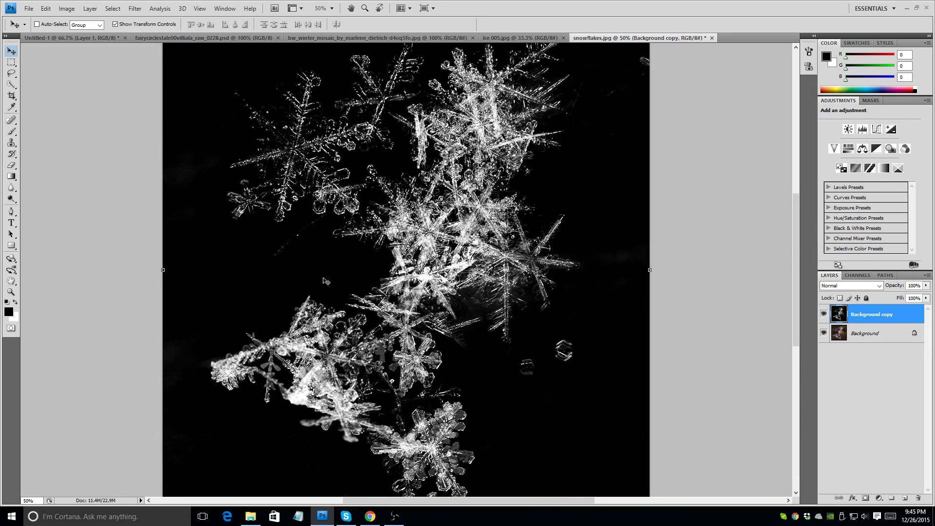
{"action": "left_click_drag", "start_coordinate": [495, 414], "coordinate": [478, 300]}
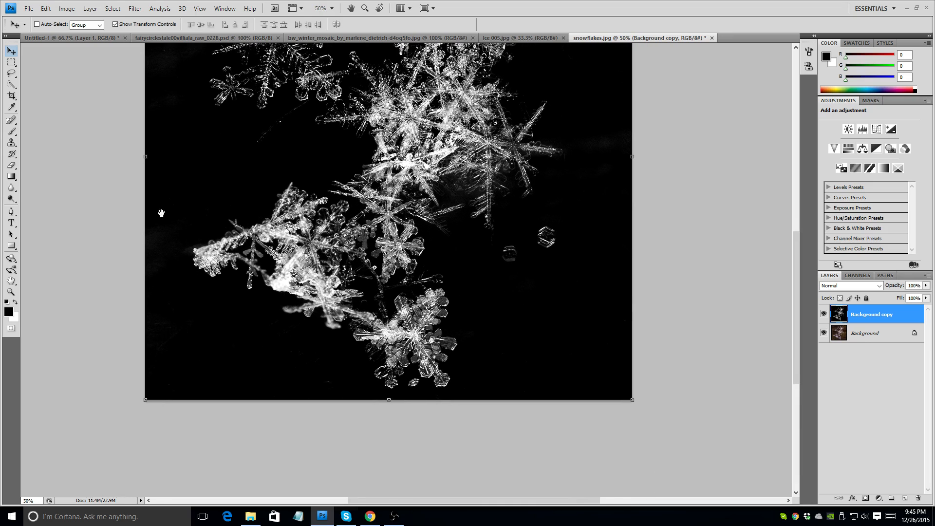
{"action": "left_click", "coordinate": [11, 73]}
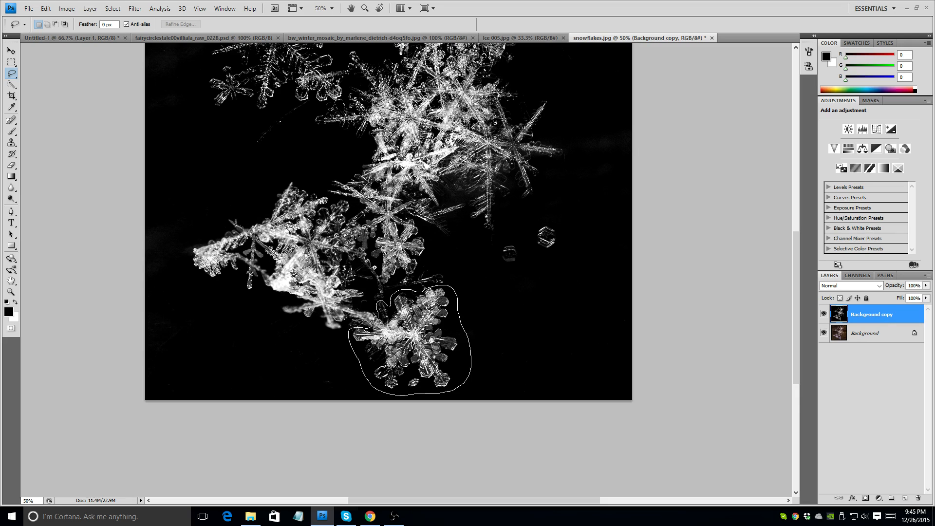
{"action": "left_click_drag", "start_coordinate": [458, 388], "coordinate": [460, 387]}
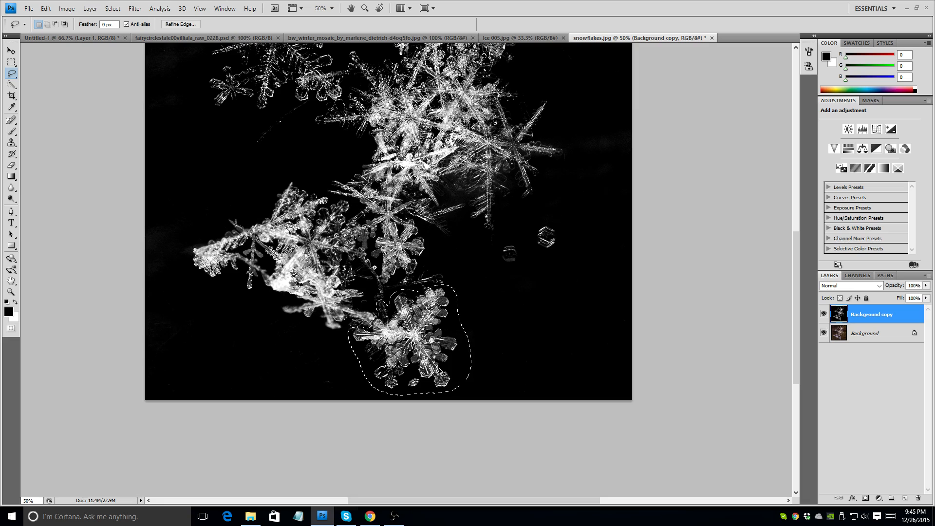
Step: Copy the selected snowflake into a new 505 × 455 pixel RGB document named Snowflake
{"action": "key", "text": "ctrl+n"}
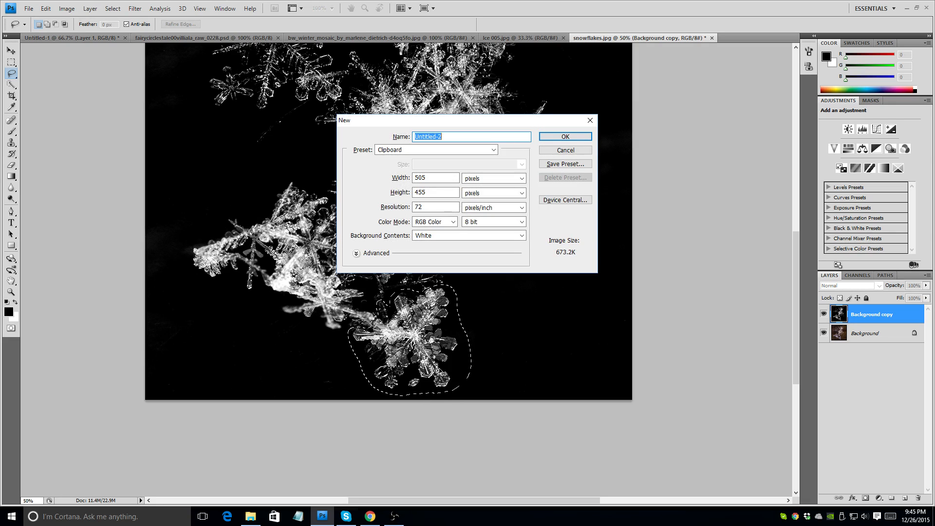
{"action": "type", "text": "Snowflake"}
{"action": "key", "text": "Return"}
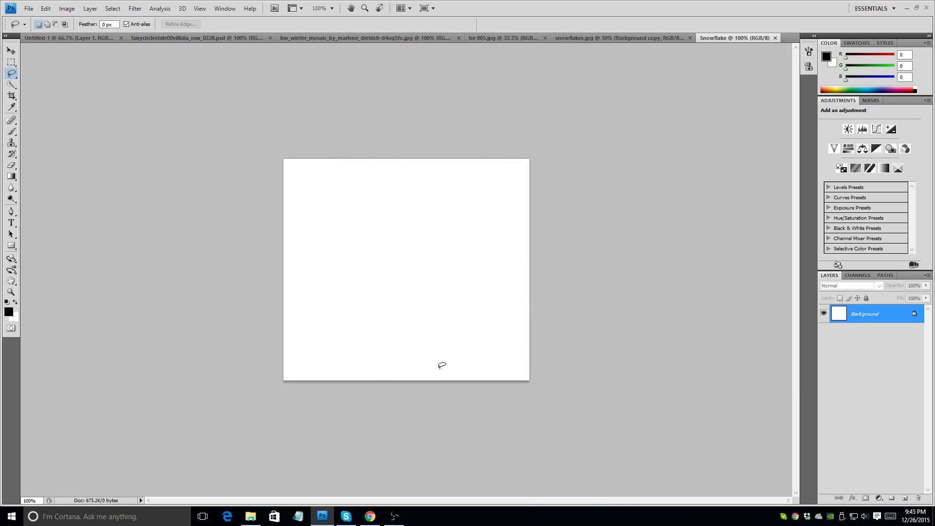
{"action": "key", "text": "ctrl+v"}
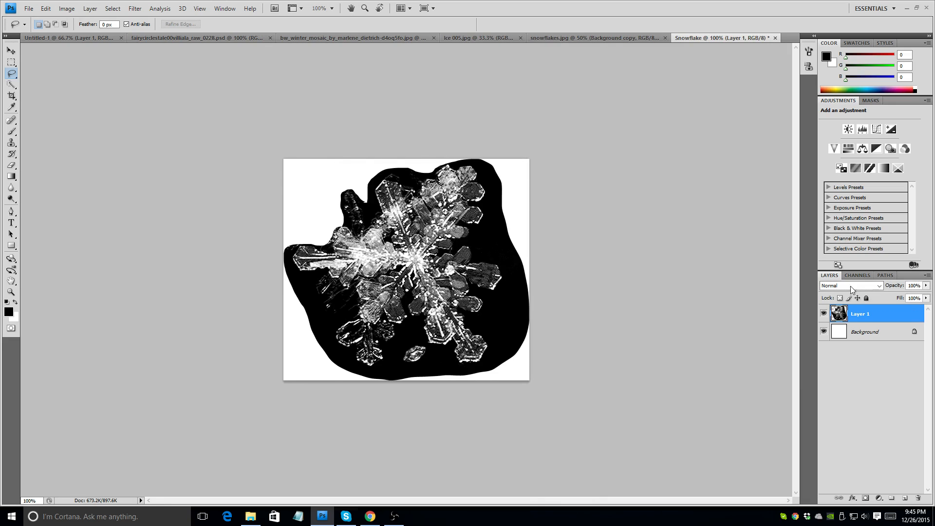
Step: Fill the Background layer with black and merge the pasted snowflake layer down onto it
{"action": "left_click", "coordinate": [872, 333]}
{"action": "key", "text": "alt+BackSpace"}
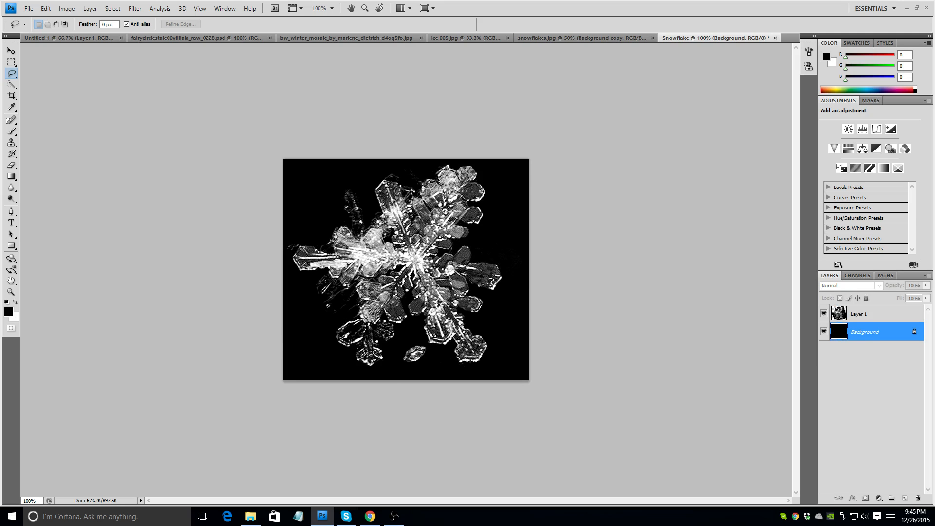
{"action": "left_click", "coordinate": [871, 313]}
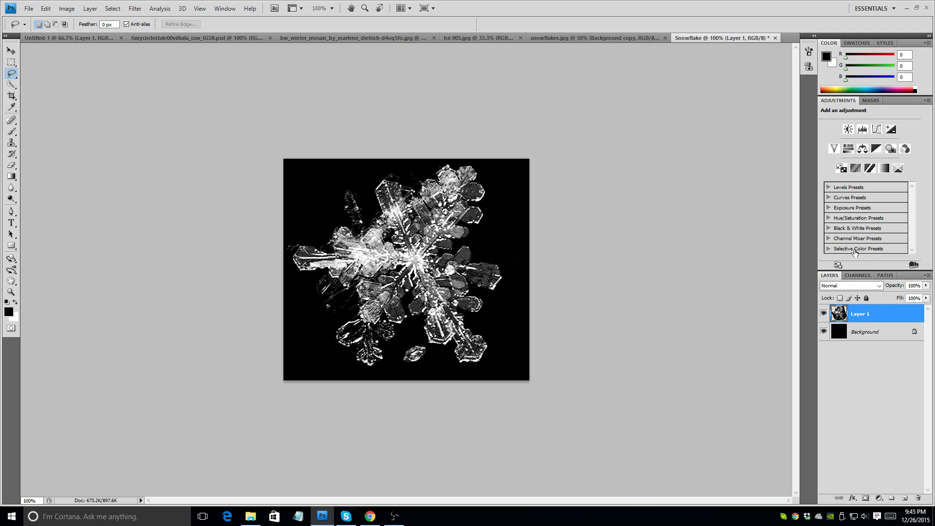
{"action": "key", "text": "ctrl+e"}
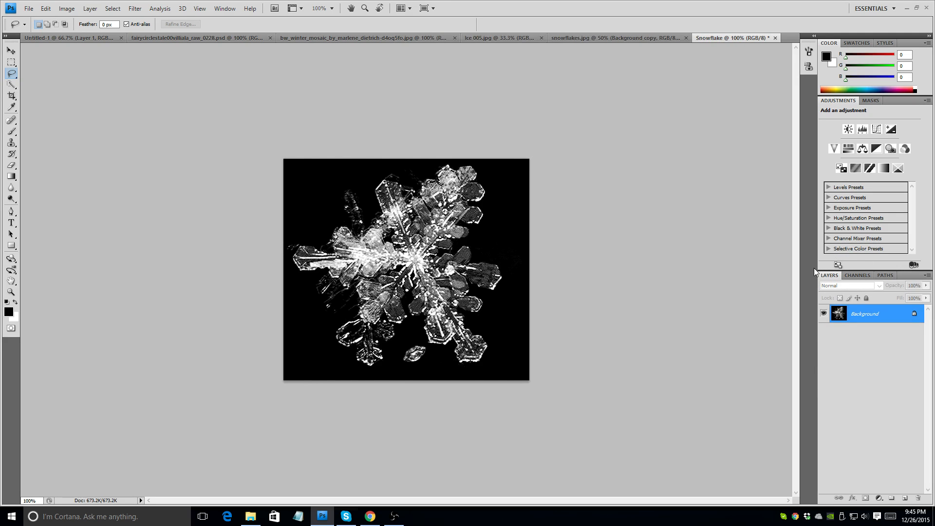
Step: Select the whole canvas and define it as a brush preset named Snowflake
{"action": "key", "text": "ctrl+a"}
{"action": "left_click", "coordinate": [46, 8]}
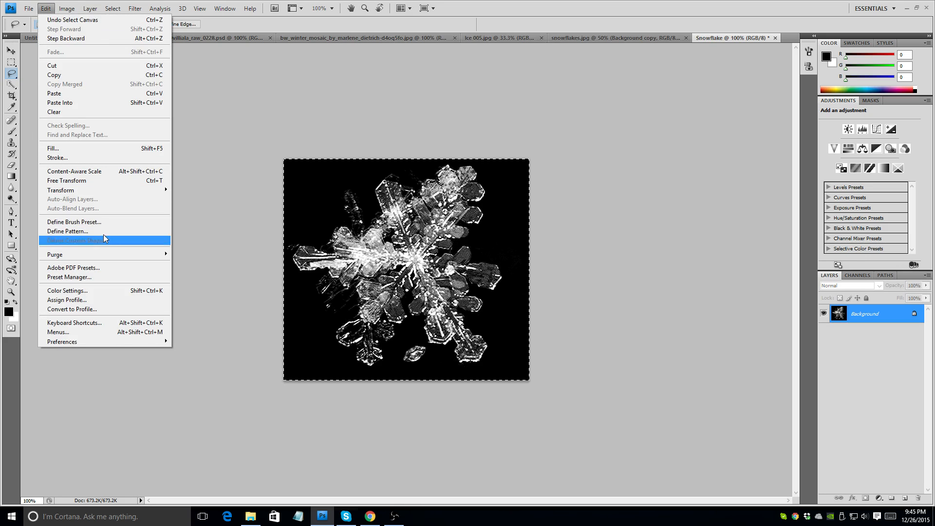
{"action": "left_click", "coordinate": [100, 222]}
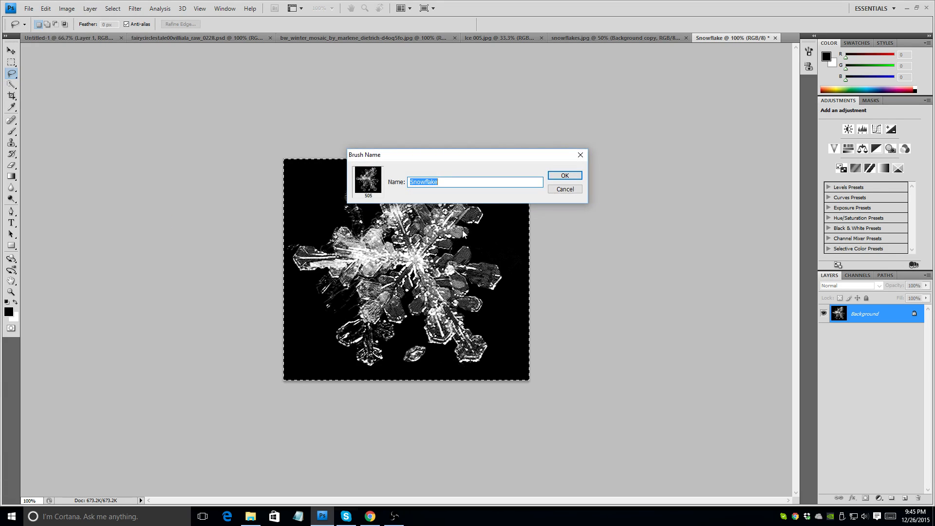
{"action": "left_click", "coordinate": [565, 175]}
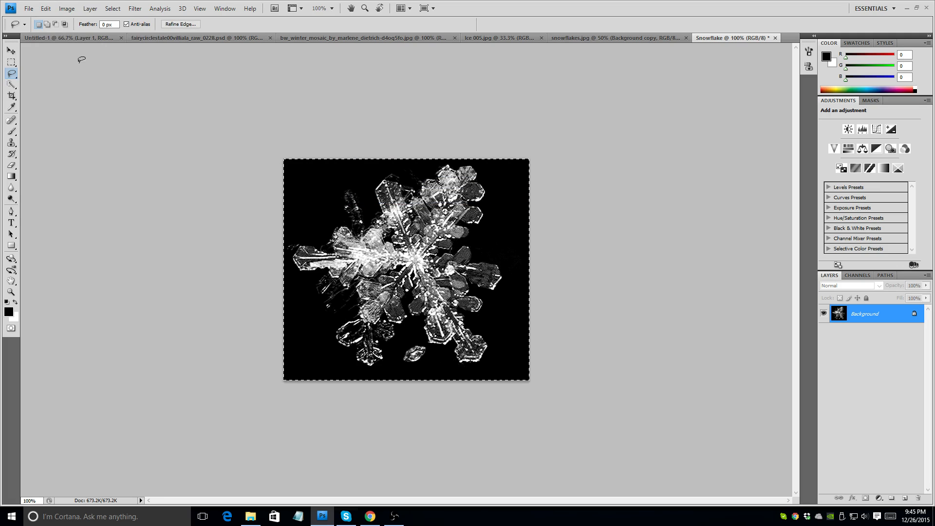
Step: Try stamping the 505 px Snowflake brush in black in the upper-left area of Untitled-1, and undo the stamp
{"action": "left_click", "coordinate": [71, 39]}
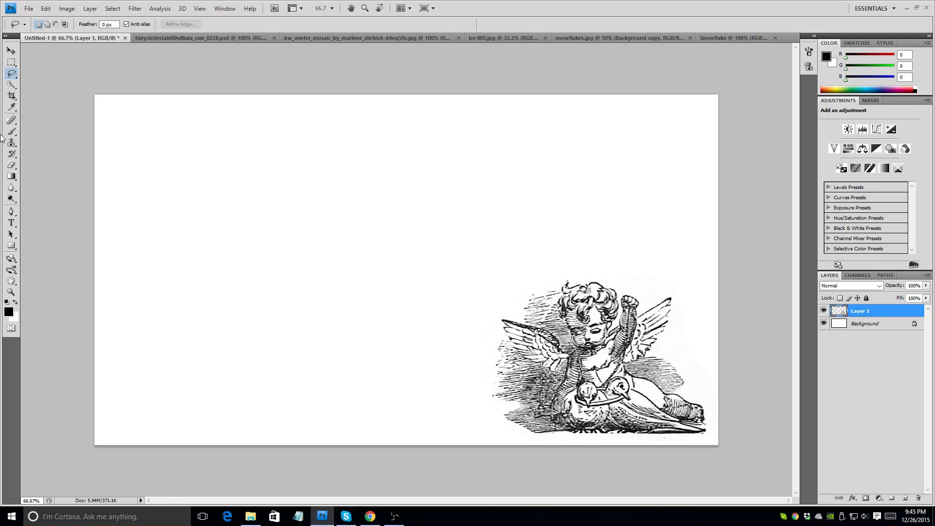
{"action": "left_click", "coordinate": [11, 131]}
{"action": "left_click", "coordinate": [67, 25]}
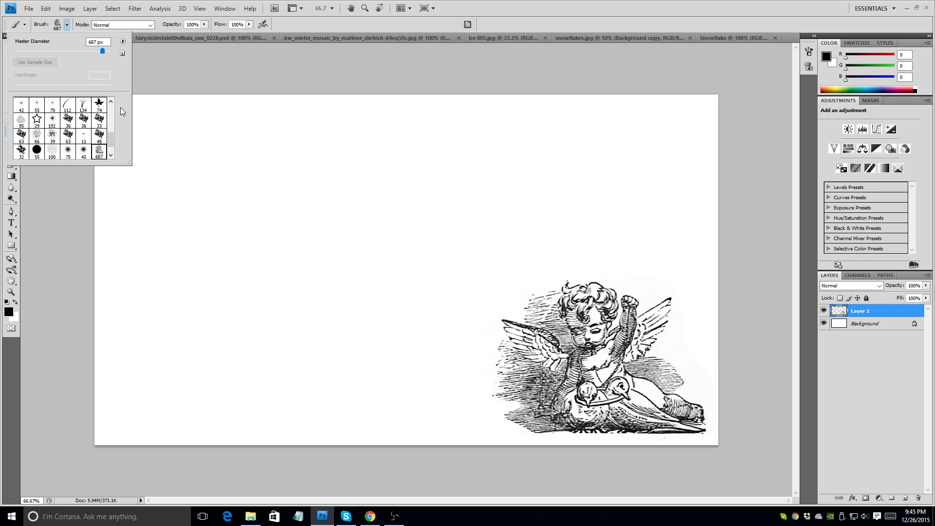
{"action": "left_click_drag", "start_coordinate": [111, 138], "coordinate": [112, 144]}
{"action": "left_click", "coordinate": [21, 149]}
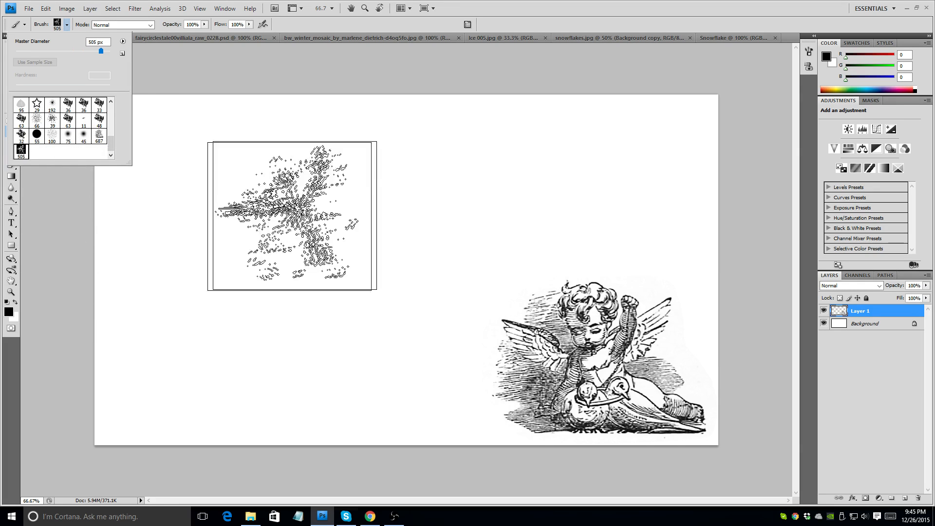
{"action": "left_click", "coordinate": [314, 211]}
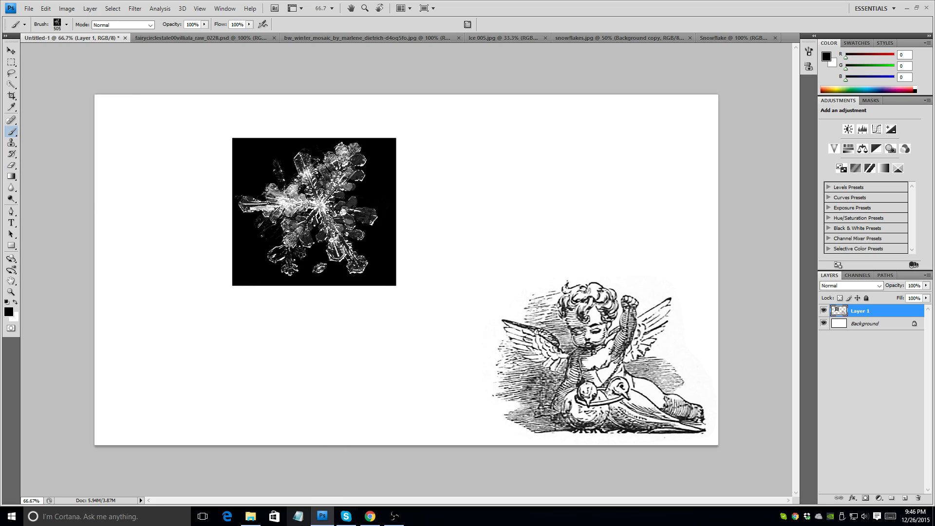
{"action": "key", "text": "ctrl+z"}
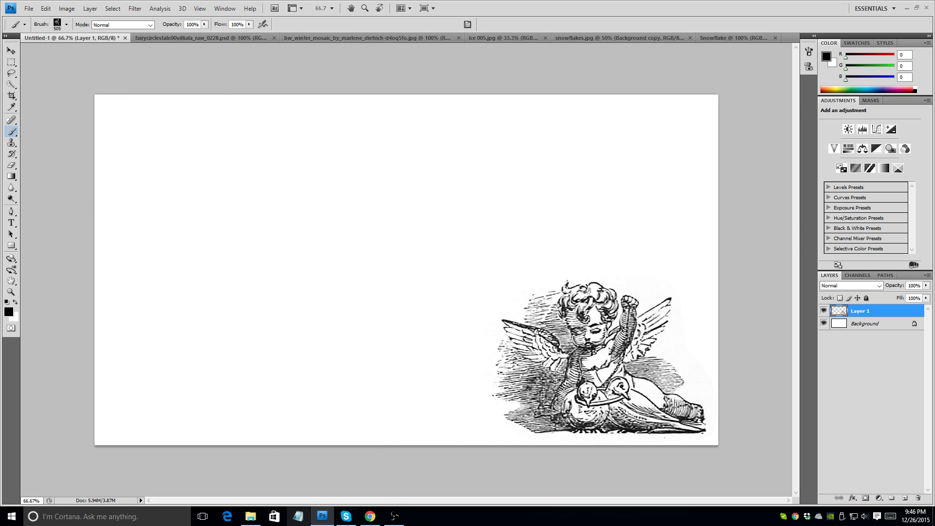
Step: Return to the Snowflake document, remove the selection and invert the image's colors
{"action": "left_click", "coordinate": [743, 38]}
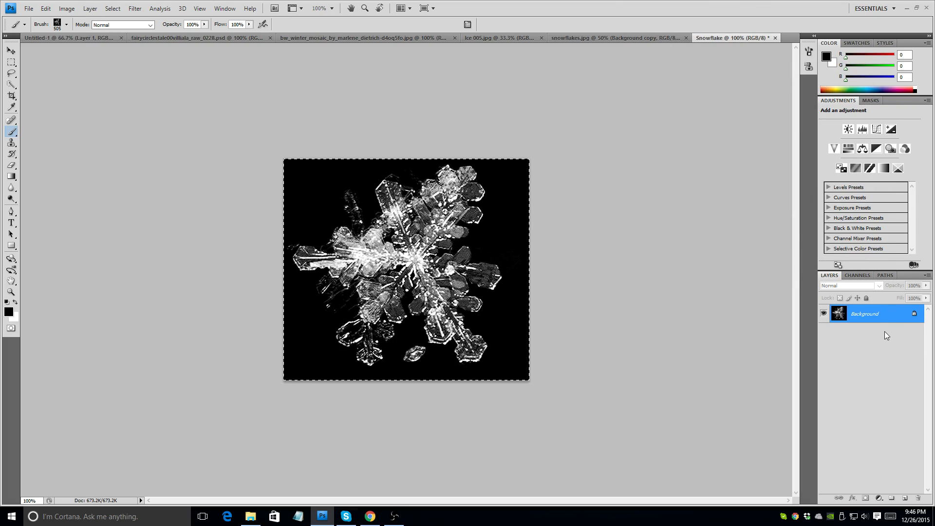
{"action": "key", "text": "ctrl+d"}
{"action": "key", "text": "ctrl+i"}
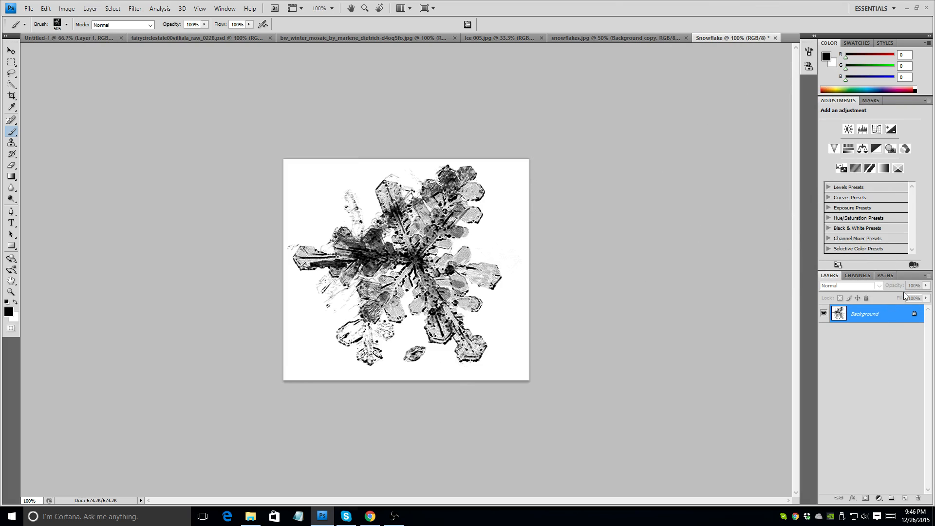
Step: Select the entire inverted snowflake canvas and define it as a brush preset named SnowflakeForReals
{"action": "left_click", "coordinate": [11, 50]}
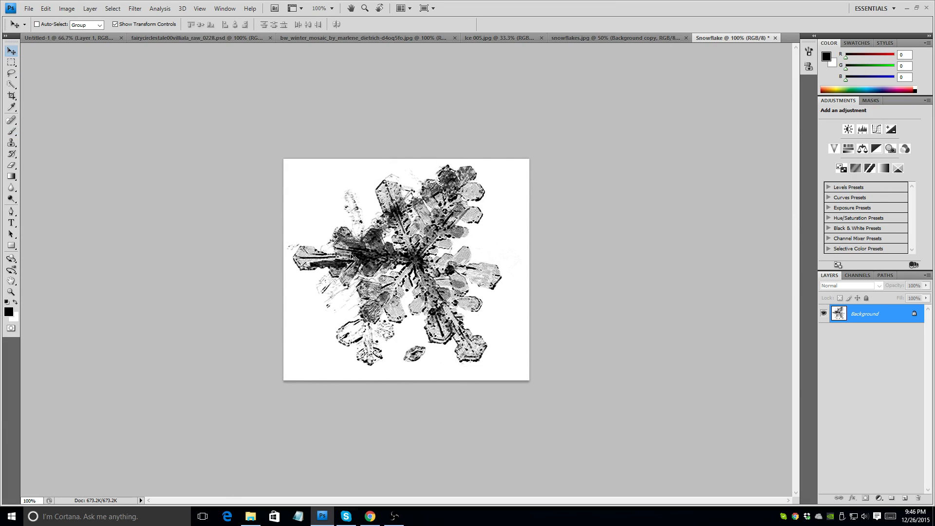
{"action": "key", "text": "ctrl+a"}
{"action": "left_click", "coordinate": [46, 8]}
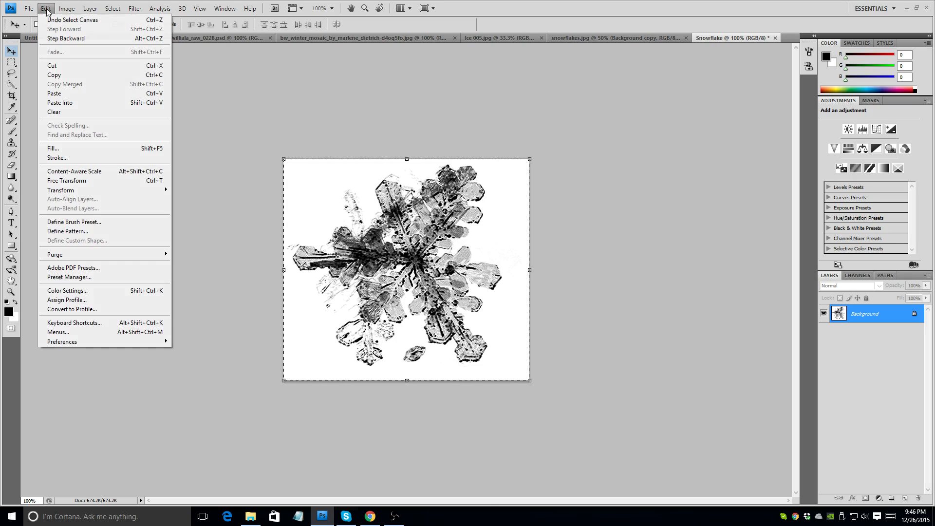
{"action": "left_click", "coordinate": [97, 223]}
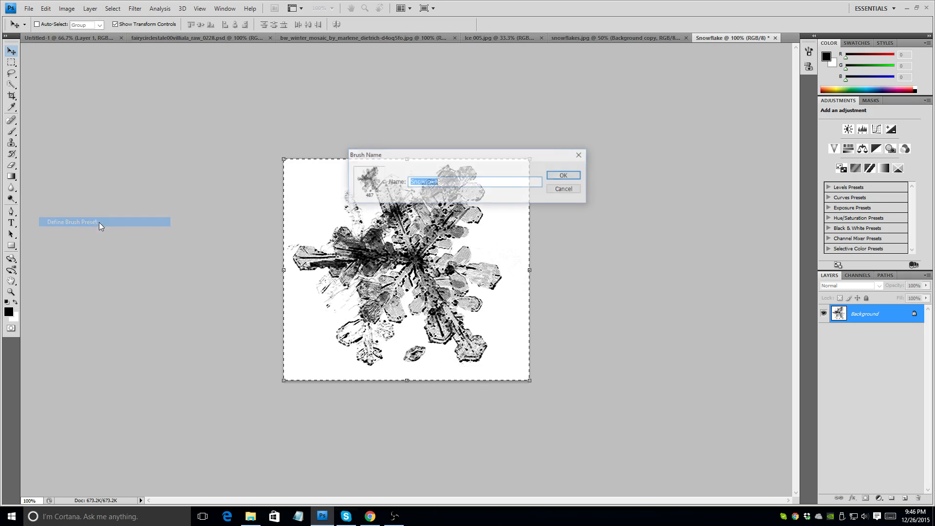
{"action": "left_click", "coordinate": [456, 181]}
{"action": "type", "text": "For"}
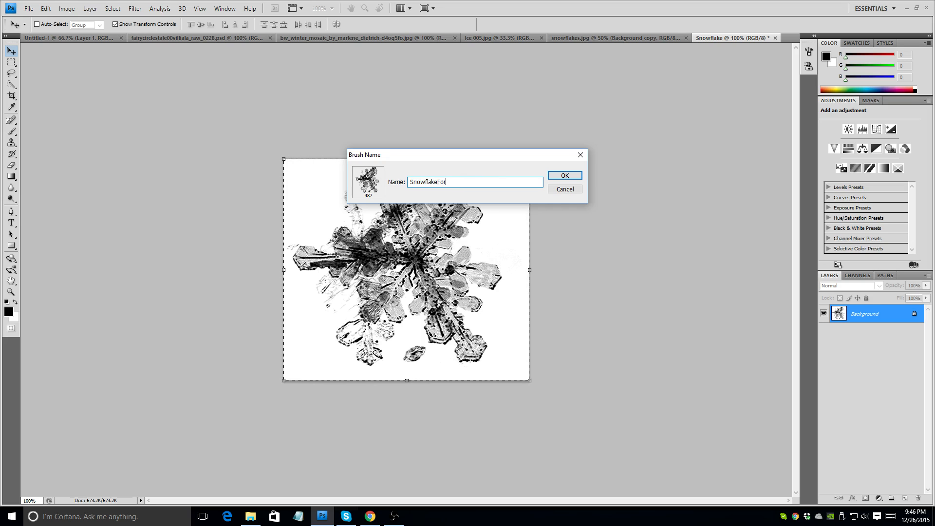
{"action": "type", "text": "Reals"}
{"action": "key", "text": "Return"}
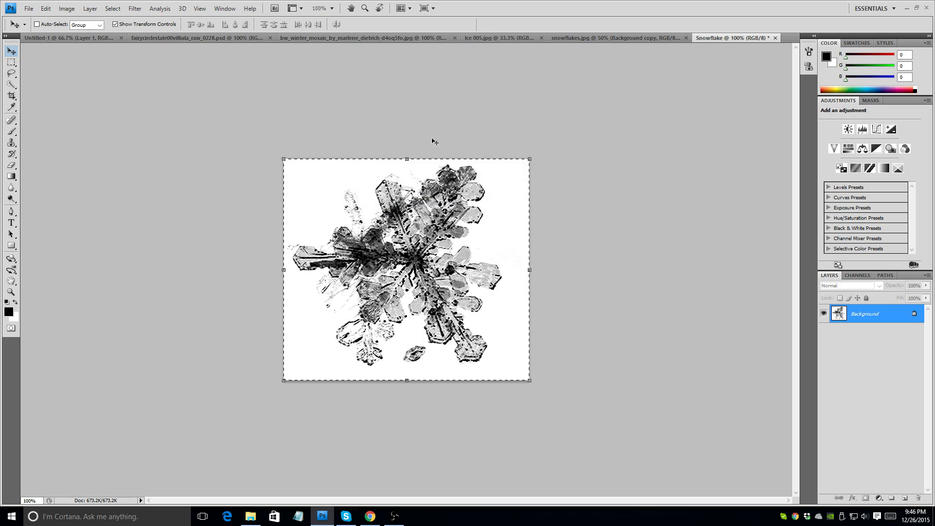
Step: Switch to Untitled-1, try a black fill on its Background layer, and refill the layer with white
{"action": "left_click", "coordinate": [76, 37]}
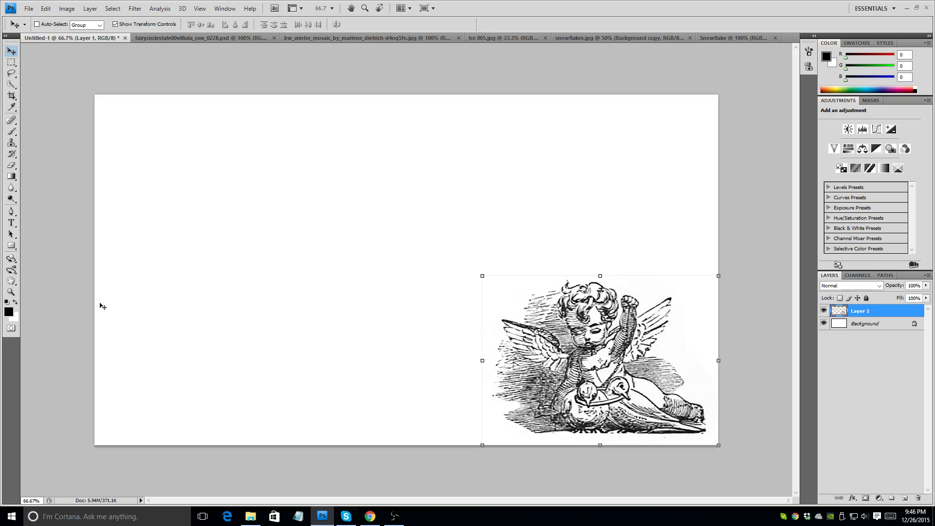
{"action": "left_click", "coordinate": [893, 327]}
{"action": "key", "text": "alt+BackSpace"}
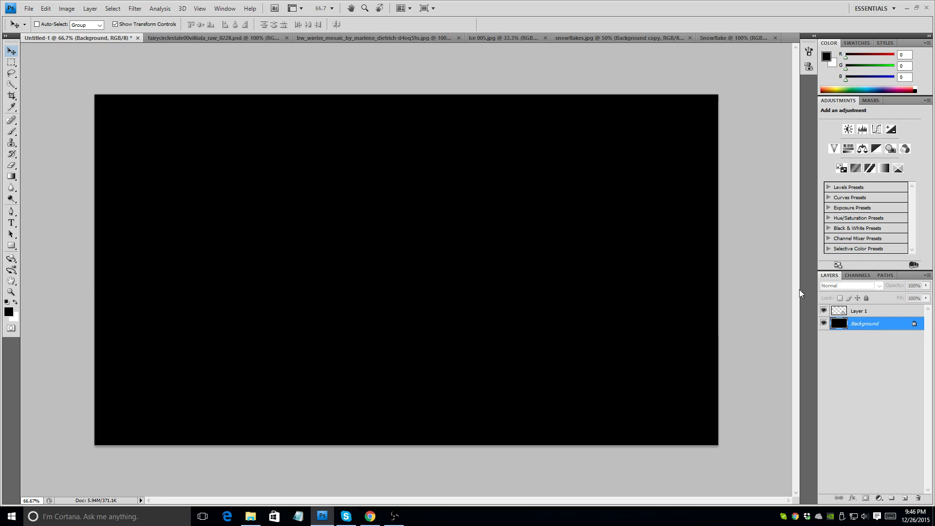
{"action": "key", "text": "ctrl+BackSpace"}
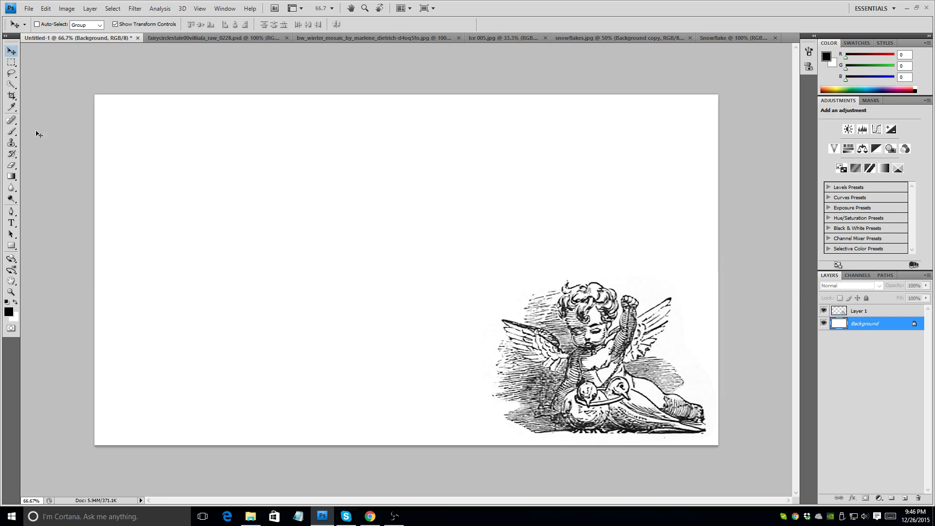
Step: Choose the Gradient tool and set the foreground color to light blue, RGB 111, 175, 255
{"action": "left_click", "coordinate": [11, 177]}
{"action": "right_click", "coordinate": [13, 177]}
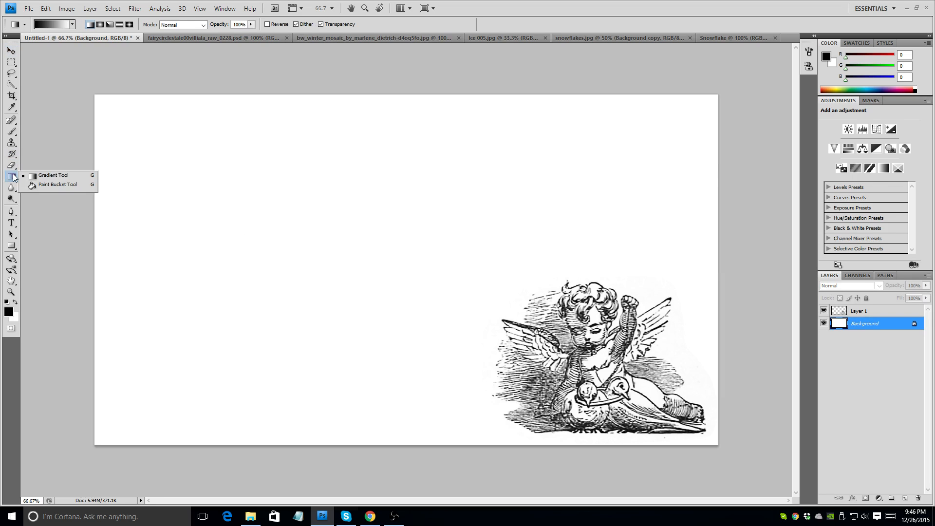
{"action": "left_click", "coordinate": [48, 175]}
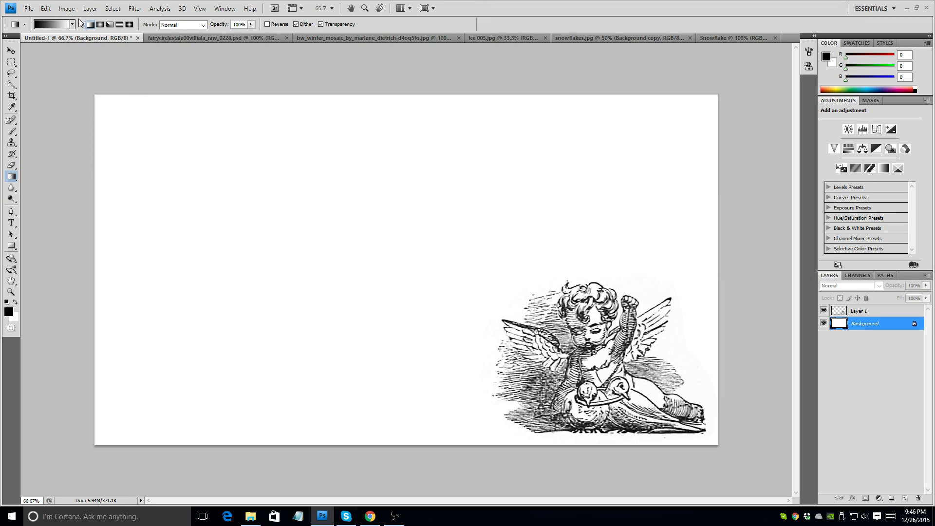
{"action": "left_click", "coordinate": [72, 24]}
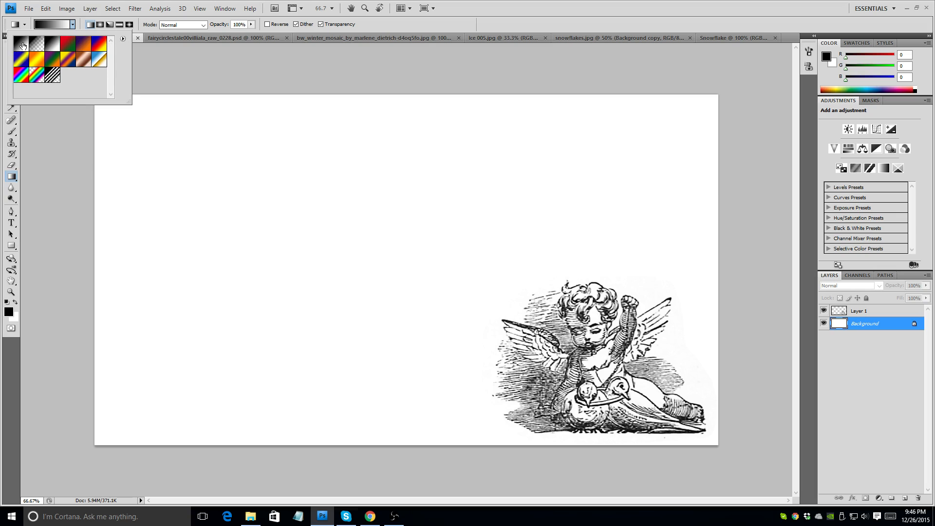
{"action": "left_click", "coordinate": [8, 312]}
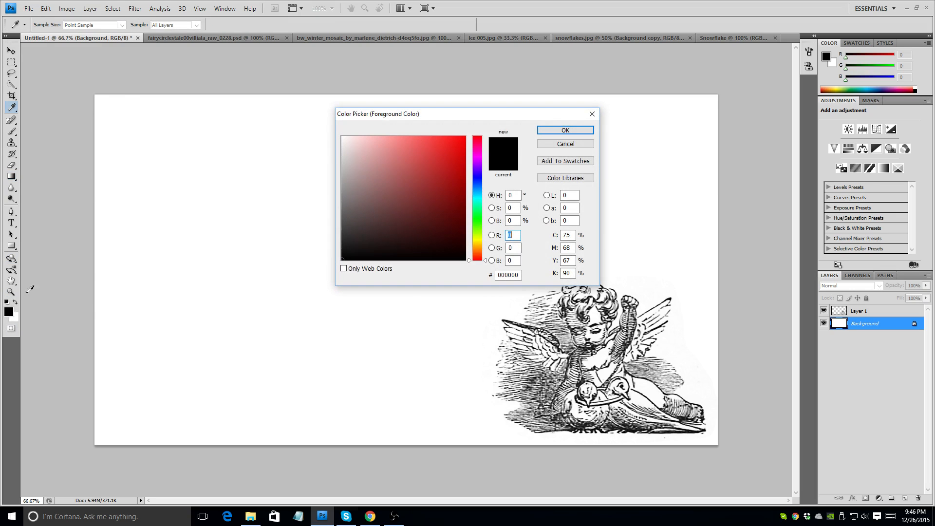
{"action": "left_click", "coordinate": [481, 187]}
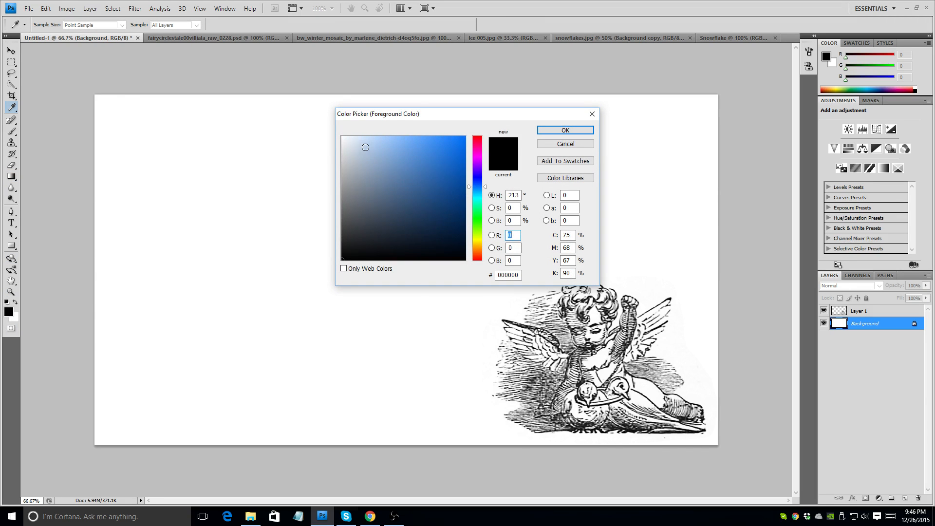
{"action": "left_click", "coordinate": [374, 134]}
{"action": "left_click", "coordinate": [412, 137]}
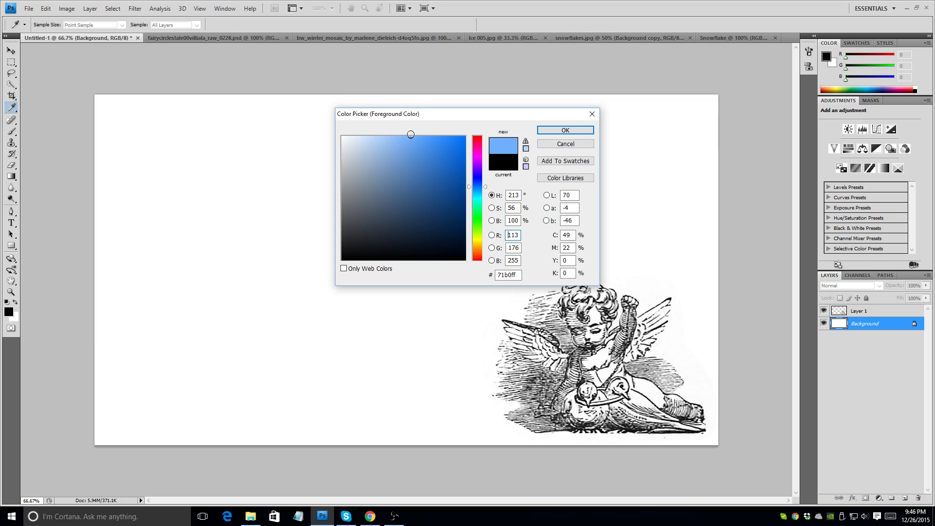
{"action": "left_click", "coordinate": [545, 131]}
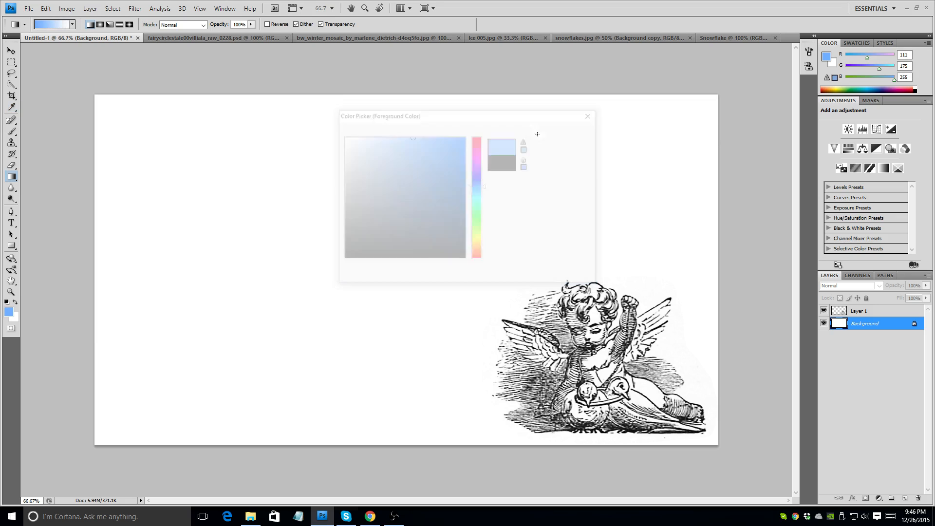
Step: Set the background color to navy 042d6b and draw a top-to-bottom light-to-dark blue gradient on the Background layer
{"action": "left_click", "coordinate": [14, 317]}
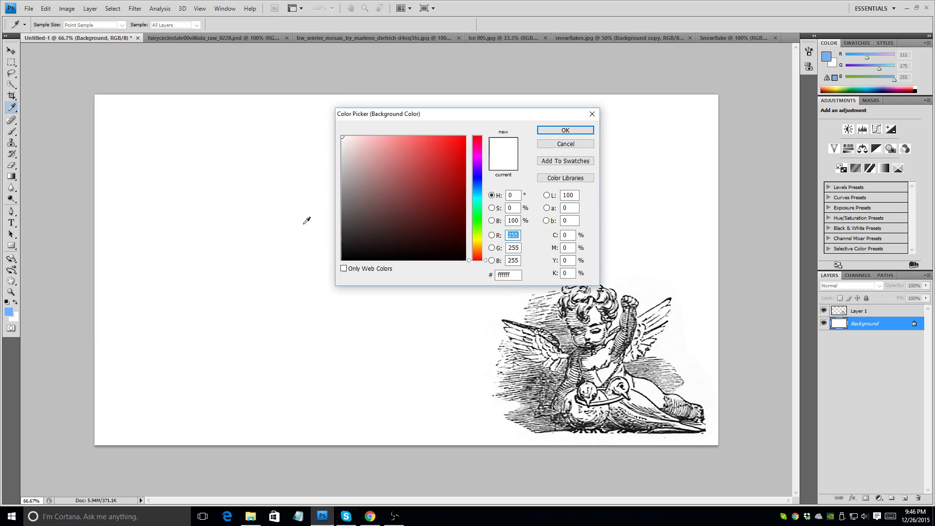
{"action": "left_click", "coordinate": [478, 186]}
{"action": "left_click", "coordinate": [461, 208]}
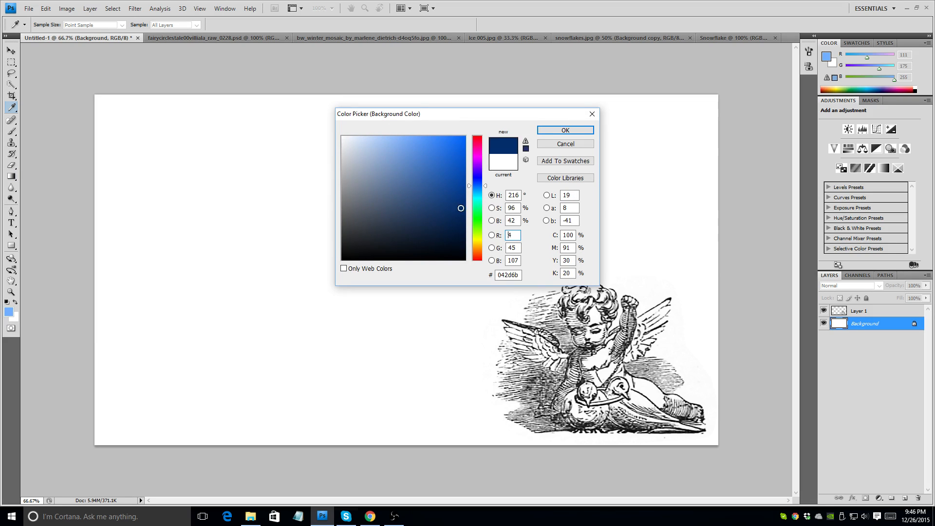
{"action": "left_click", "coordinate": [565, 130]}
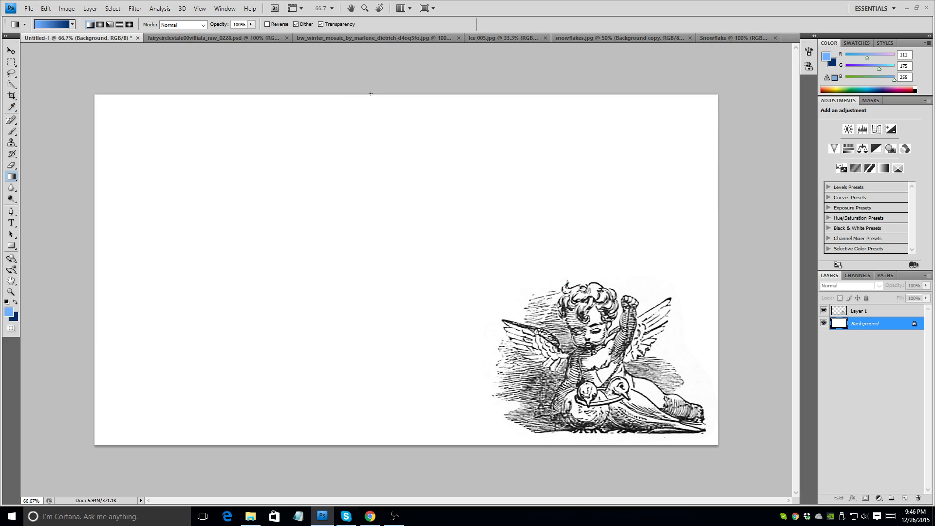
{"action": "left_click_drag", "start_coordinate": [371, 93], "coordinate": [376, 444]}
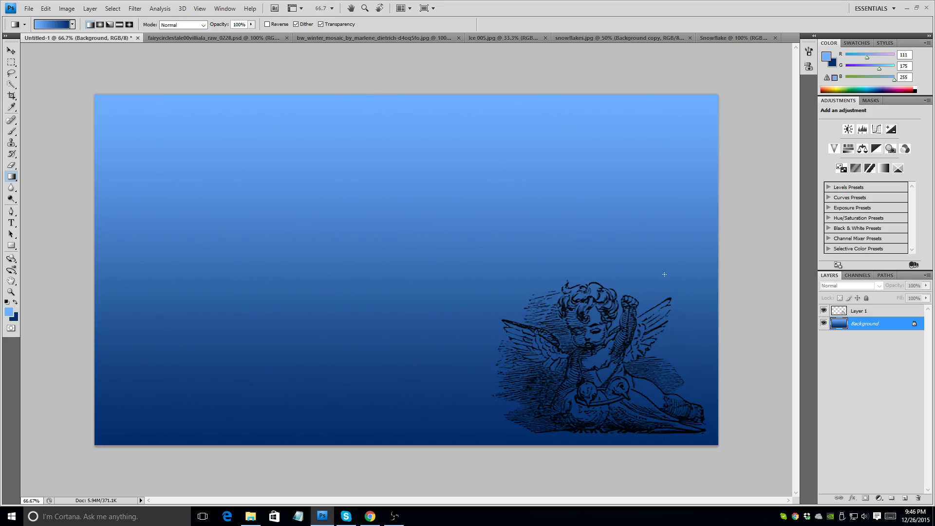
Step: Switch to the Brush tool with a white foreground over black and select the 487 px inverted snowflake brush
{"action": "left_click", "coordinate": [11, 131]}
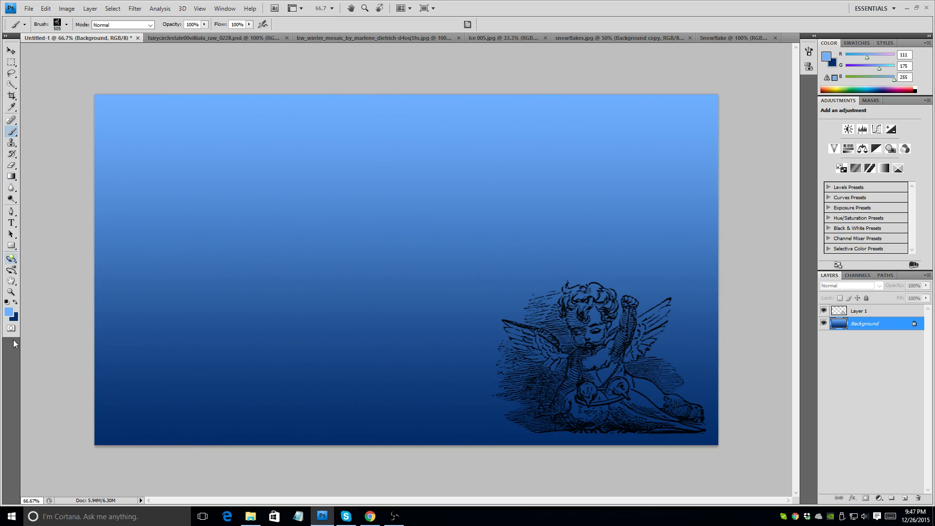
{"action": "left_click", "coordinate": [9, 301]}
{"action": "left_click", "coordinate": [15, 302]}
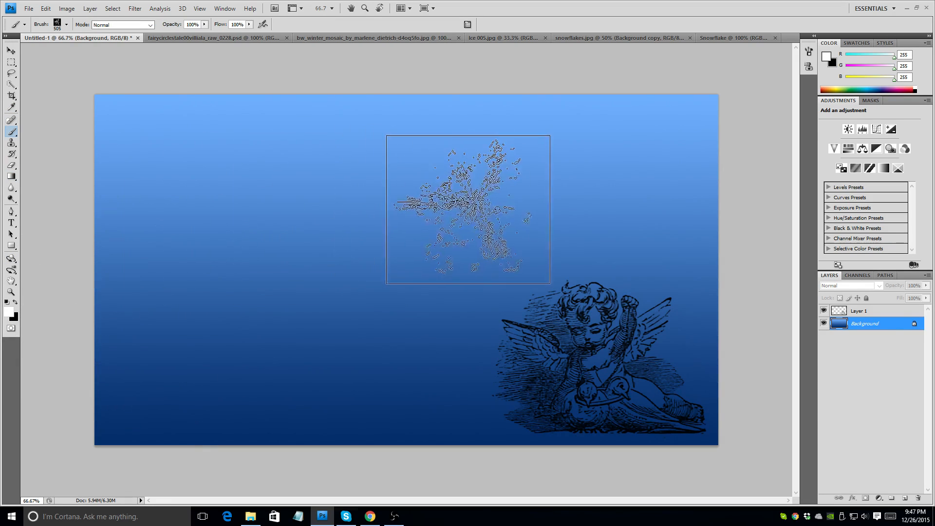
{"action": "left_click", "coordinate": [66, 25]}
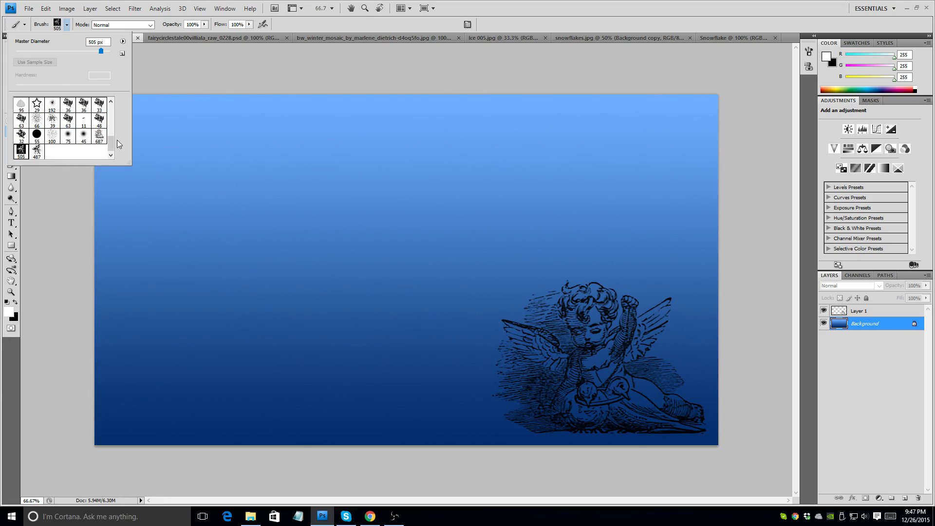
{"action": "left_click", "coordinate": [35, 152]}
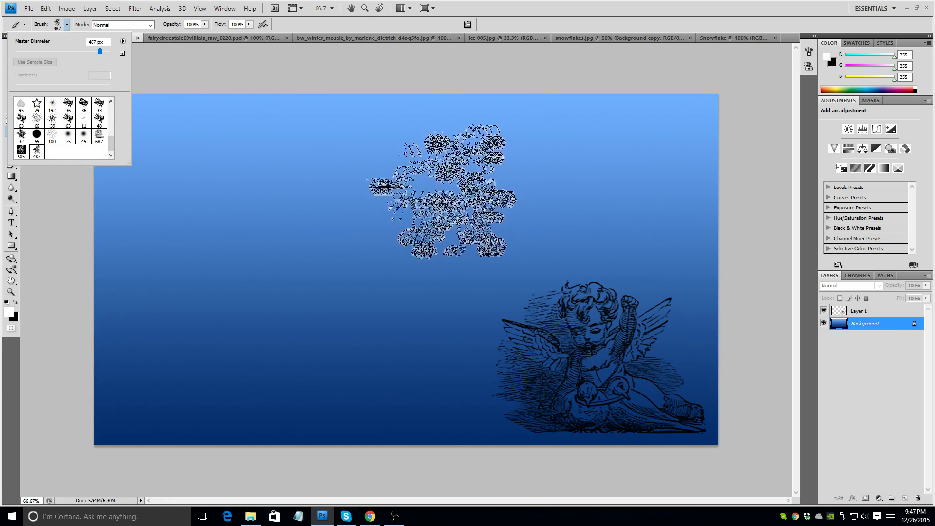
Step: Stamp three white snowflakes on the Background layer and paint a wavy snowflake stroke across the canvas
{"action": "left_click", "coordinate": [190, 216]}
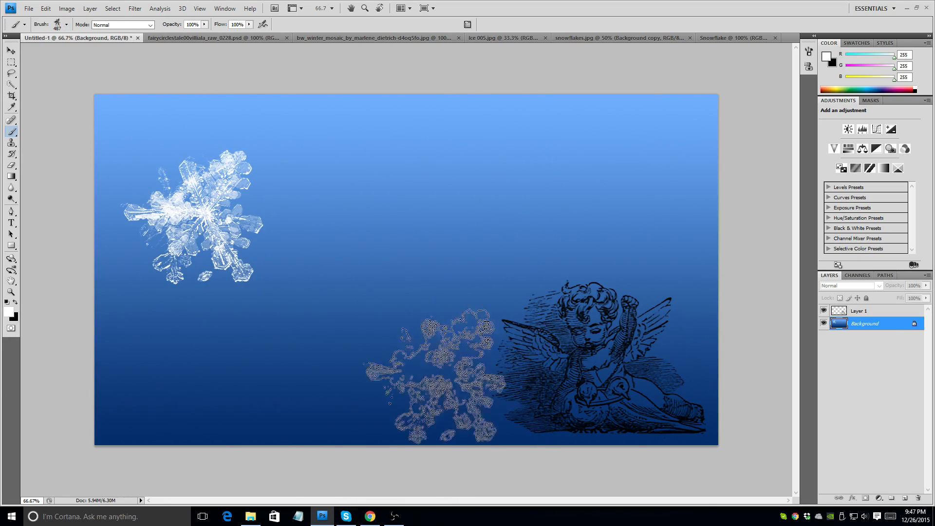
{"action": "left_click", "coordinate": [242, 345]}
{"action": "left_click", "coordinate": [448, 240]}
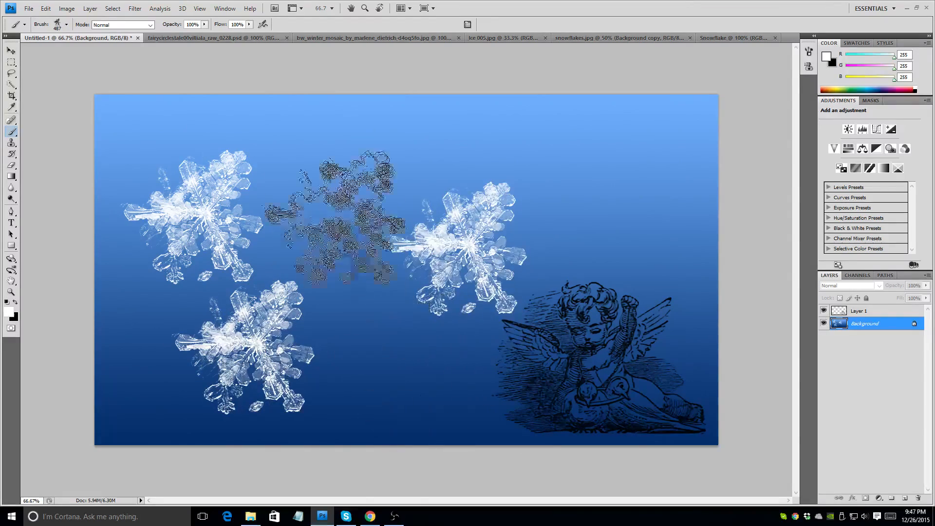
{"action": "mouse_move", "coordinate": [334, 198]}
{"action": "left_mouse_down"}
{"action": "mouse_move", "coordinate": [522, 258]}
{"action": "mouse_move", "coordinate": [744, 116]}
{"action": "left_mouse_up"}
Step: Clear the entire Background layer to black and draw a vertical white-to-black gradient over it
{"action": "key", "text": "ctrl+a"}
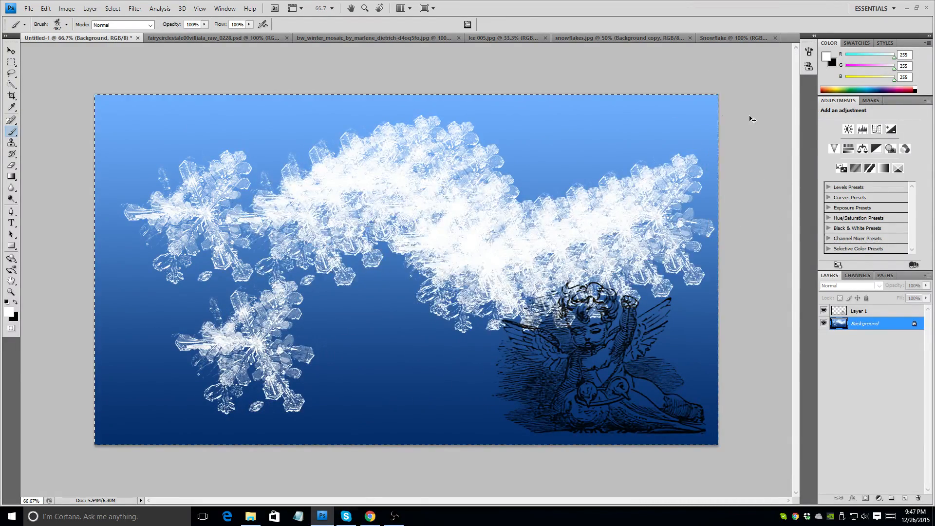
{"action": "key", "text": "Delete"}
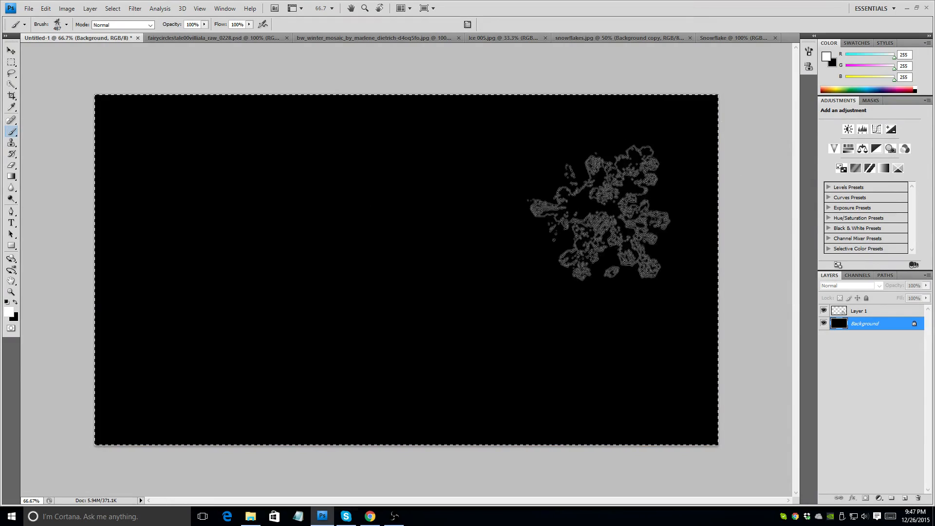
{"action": "key", "text": "ctrl+z"}
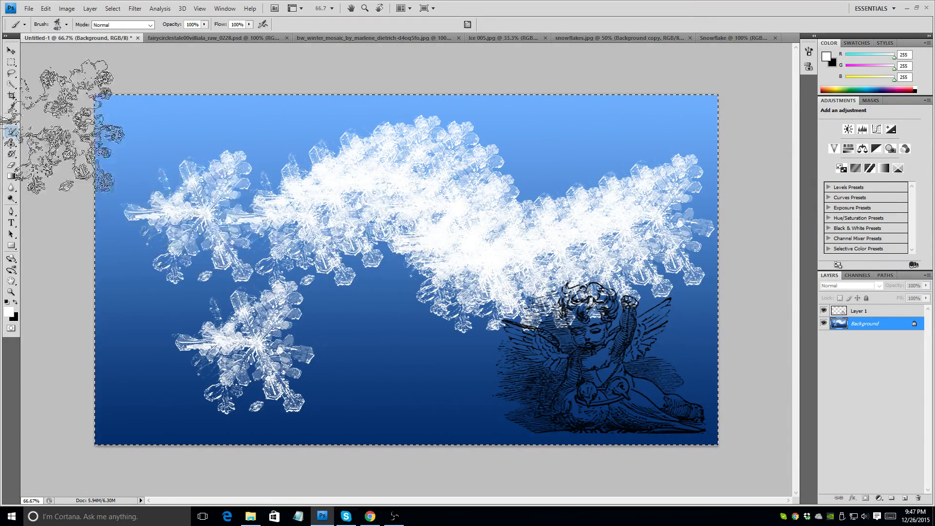
{"action": "key", "text": "Delete"}
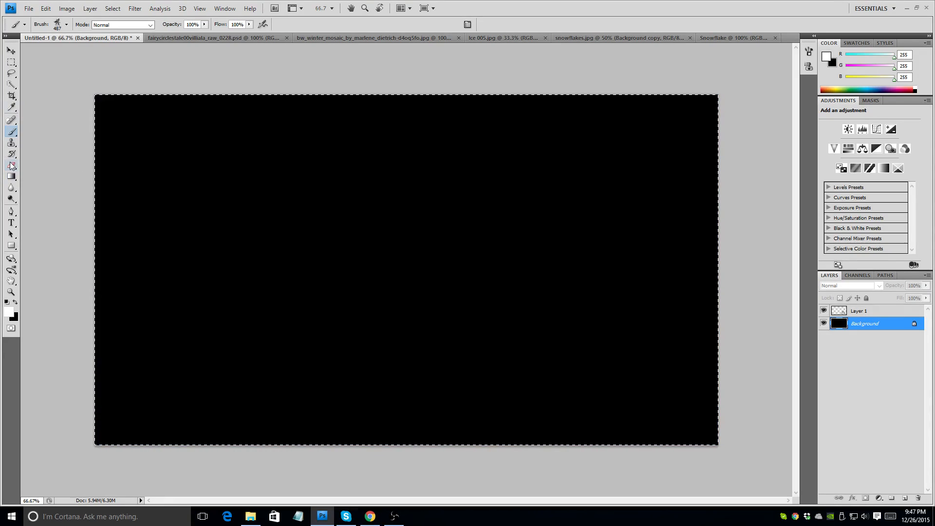
{"action": "left_click", "coordinate": [8, 179]}
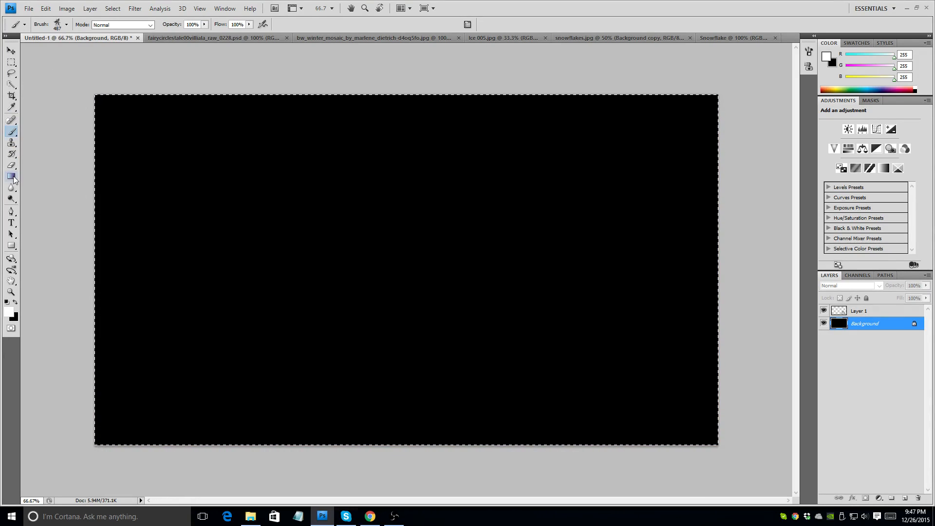
{"action": "left_click_drag", "start_coordinate": [414, 97], "coordinate": [414, 396]}
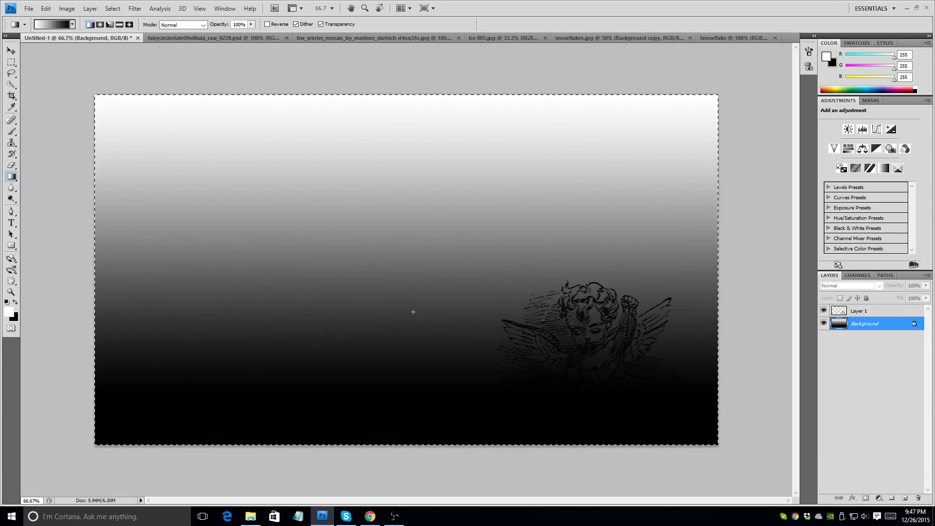
Step: Set the foreground color to pale periwinkle blue, RGB 197, 207, 255
{"action": "left_click", "coordinate": [9, 314]}
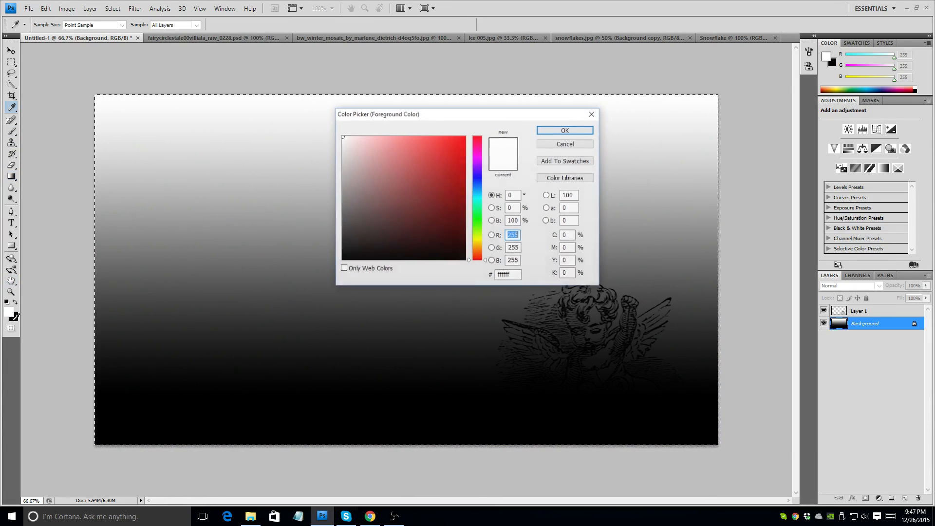
{"action": "left_click", "coordinate": [477, 180]}
{"action": "left_click", "coordinate": [370, 137]}
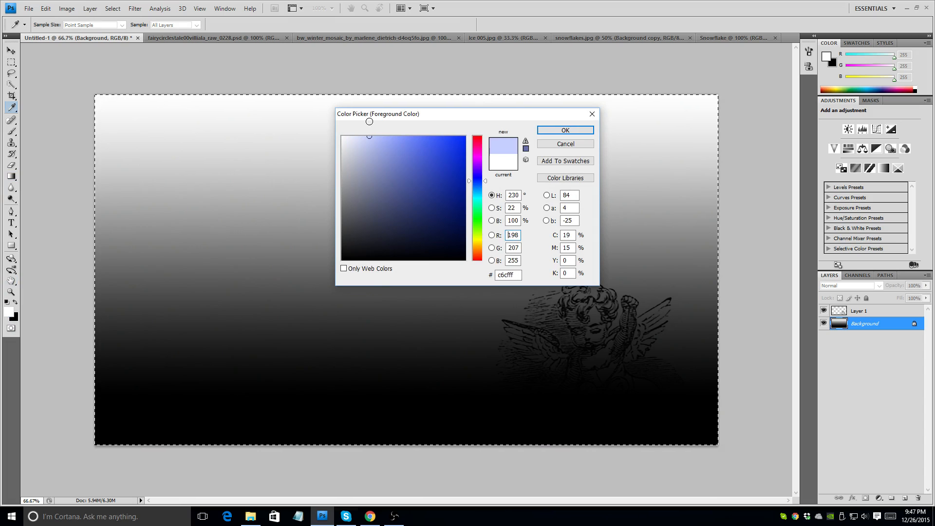
{"action": "key", "text": "Return"}
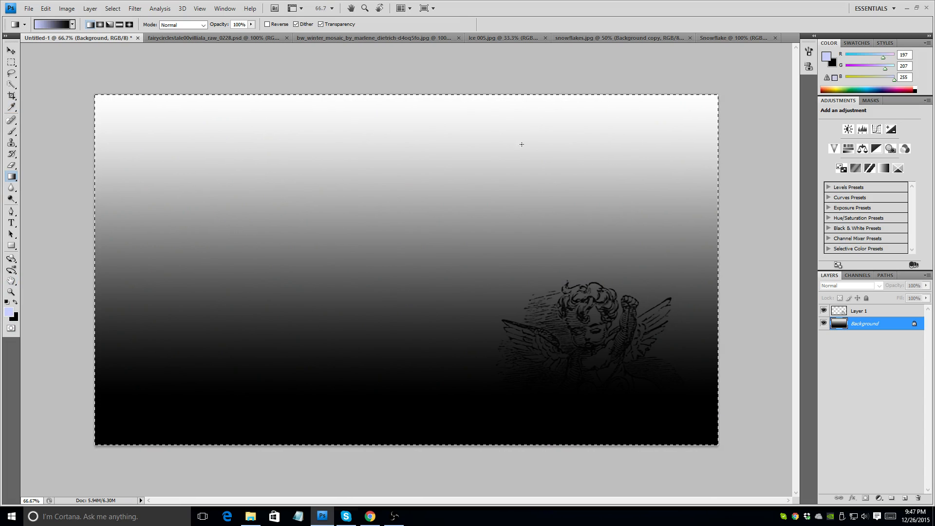
Step: Set the background color to dark navy 082c54 and draw a top-to-bottom pale-to-navy gradient on the Background layer
{"action": "left_click", "coordinate": [13, 318]}
{"action": "left_click", "coordinate": [477, 187]}
{"action": "left_click", "coordinate": [454, 219]}
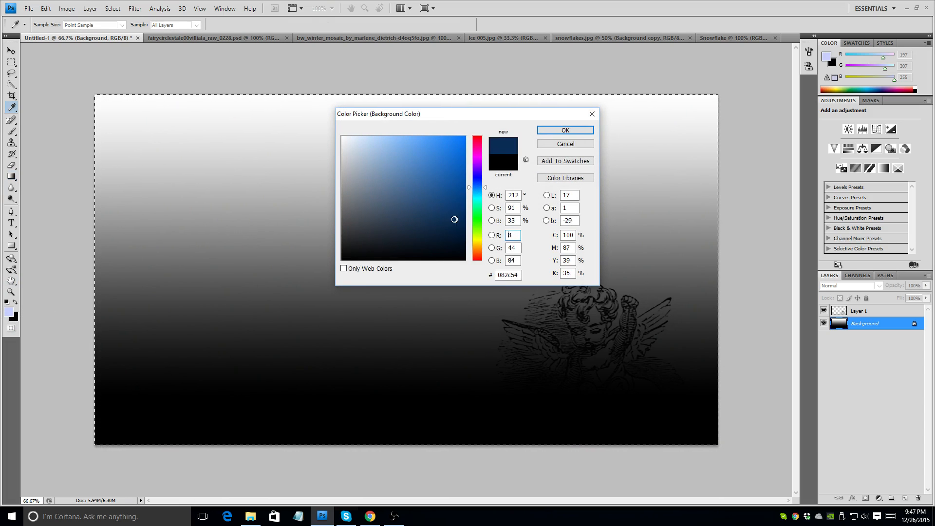
{"action": "left_click", "coordinate": [565, 130]}
{"action": "key", "text": "g"}
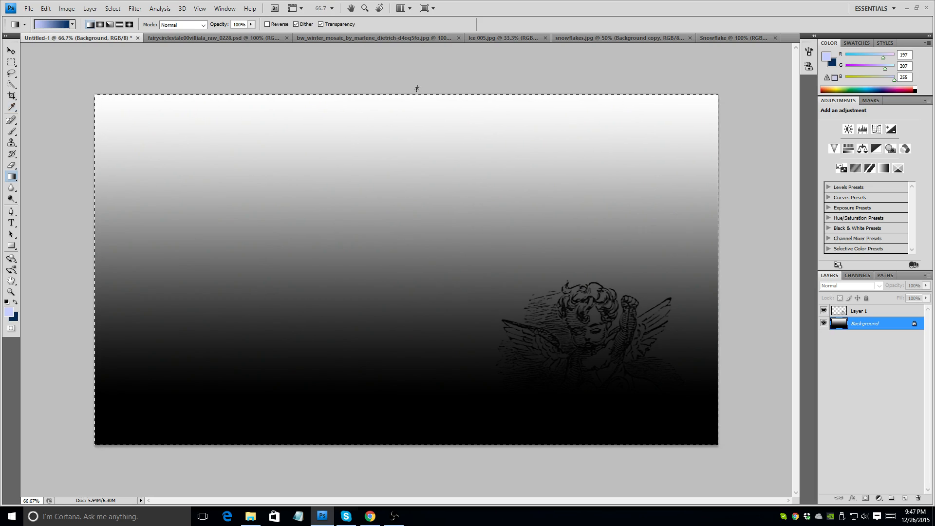
{"action": "left_click_drag", "start_coordinate": [417, 89], "coordinate": [417, 421]}
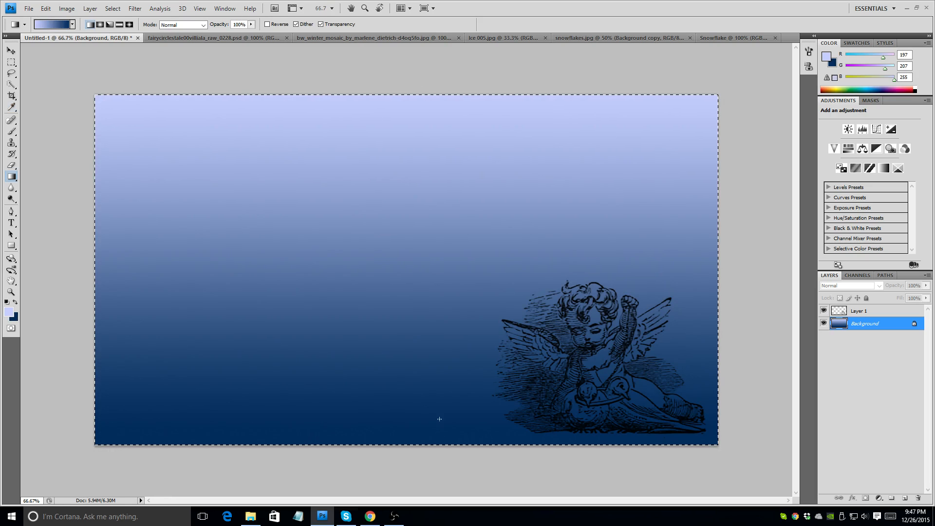
Step: Hide the cherub layer, Layer 1, and add a new empty layer directly above Background
{"action": "left_click", "coordinate": [824, 310]}
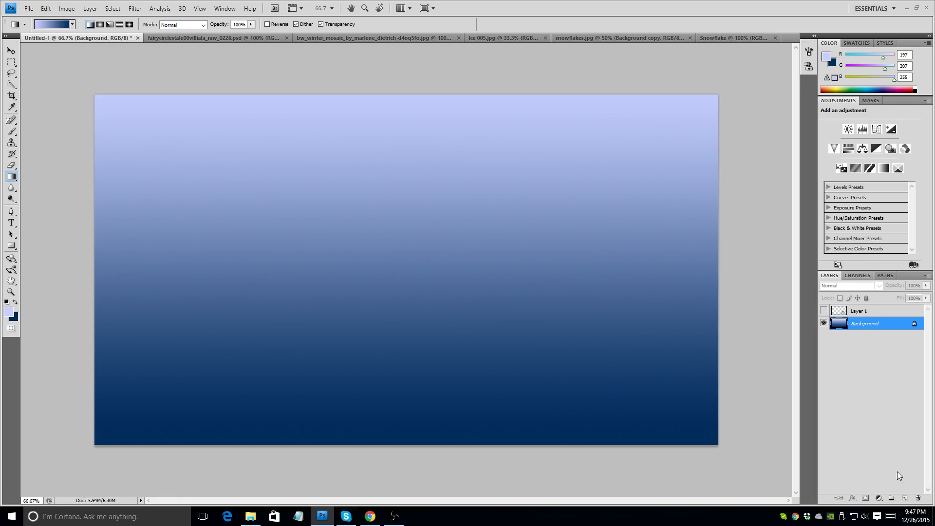
{"action": "left_click", "coordinate": [903, 497]}
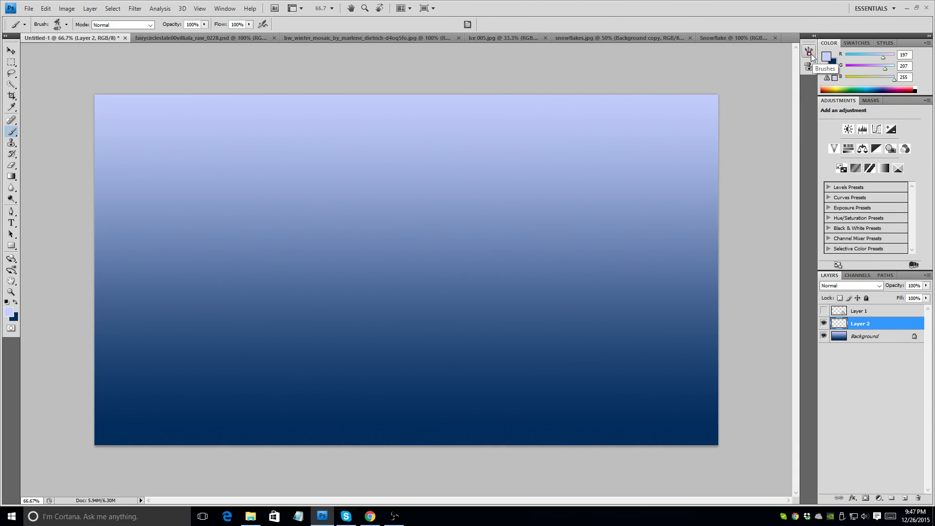
Step: Enable Shape Dynamics for the snowflake brush with Size Jitter at 49% and Minimum Diameter at 7%
{"action": "left_click", "coordinate": [224, 9]}
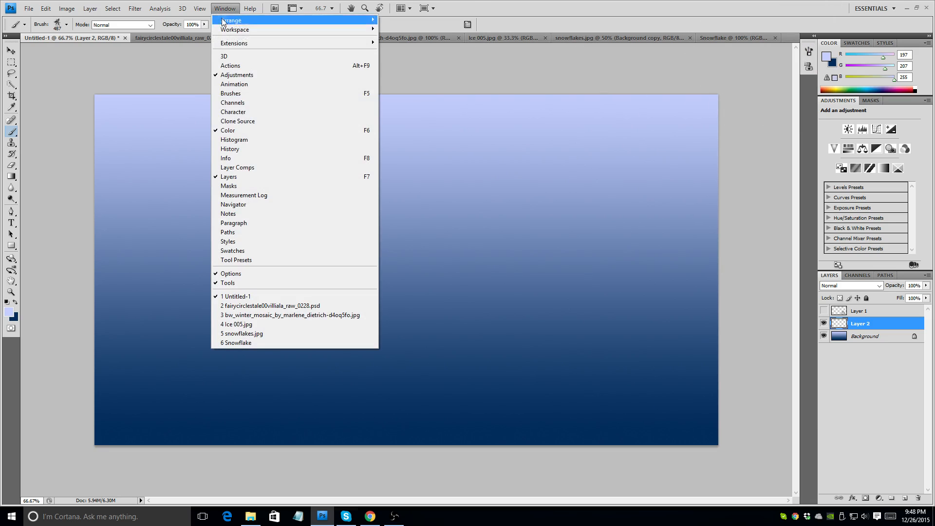
{"action": "left_click", "coordinate": [260, 95]}
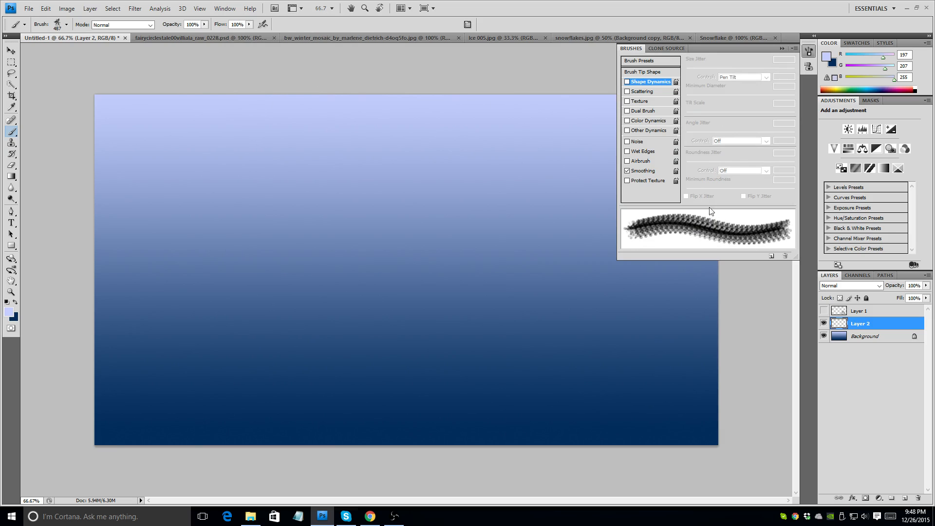
{"action": "left_click", "coordinate": [627, 82]}
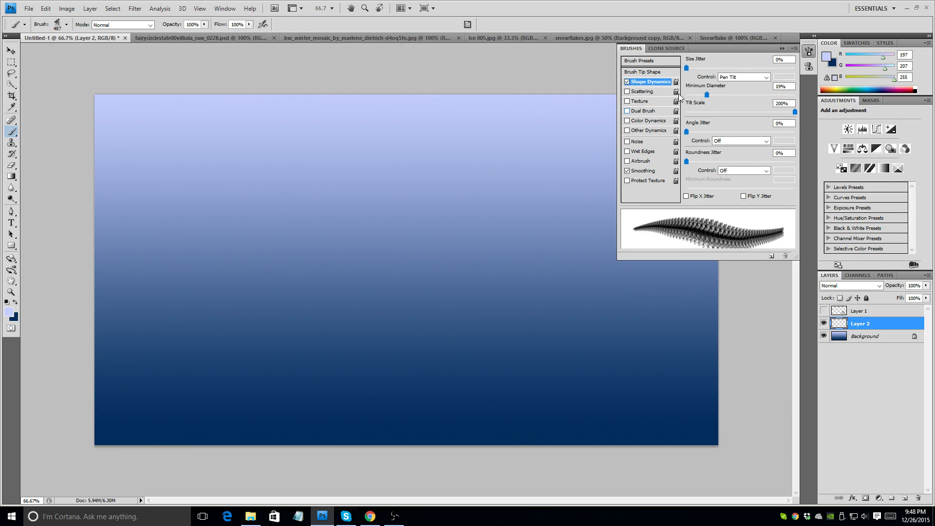
{"action": "left_click_drag", "start_coordinate": [687, 68], "coordinate": [739, 68]}
{"action": "left_click_drag", "start_coordinate": [707, 97], "coordinate": [694, 100]}
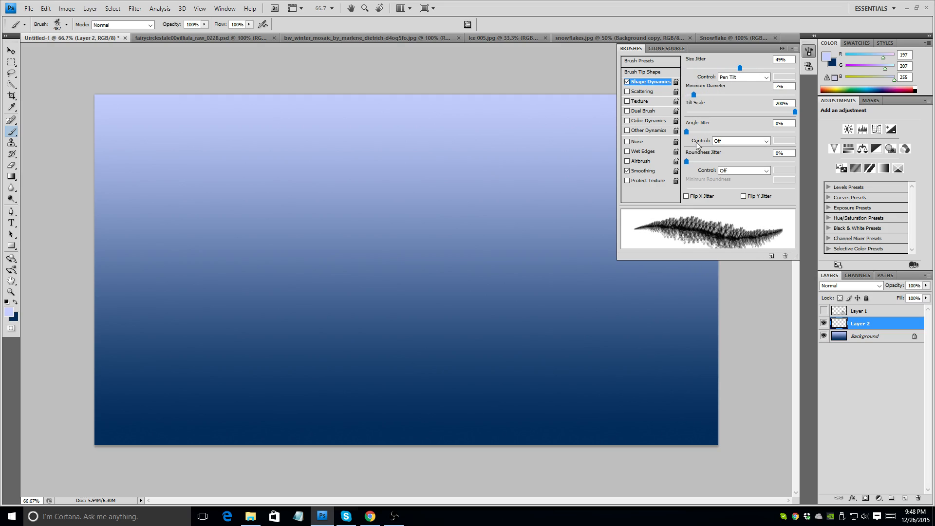
Step: Set the snowflake brush's Angle Jitter to 20% and Roundness Jitter to 54% in Shape Dynamics
{"action": "mouse_move", "coordinate": [688, 131]}
{"action": "left_mouse_down"}
{"action": "mouse_move", "coordinate": [723, 134]}
{"action": "mouse_move", "coordinate": [709, 133]}
{"action": "left_mouse_up"}
{"action": "left_click_drag", "start_coordinate": [686, 162], "coordinate": [744, 162]}
Step: Enable Scattering for the snowflake brush with Scatter at 287% and Count Jitter at 3%
{"action": "left_click", "coordinate": [627, 92]}
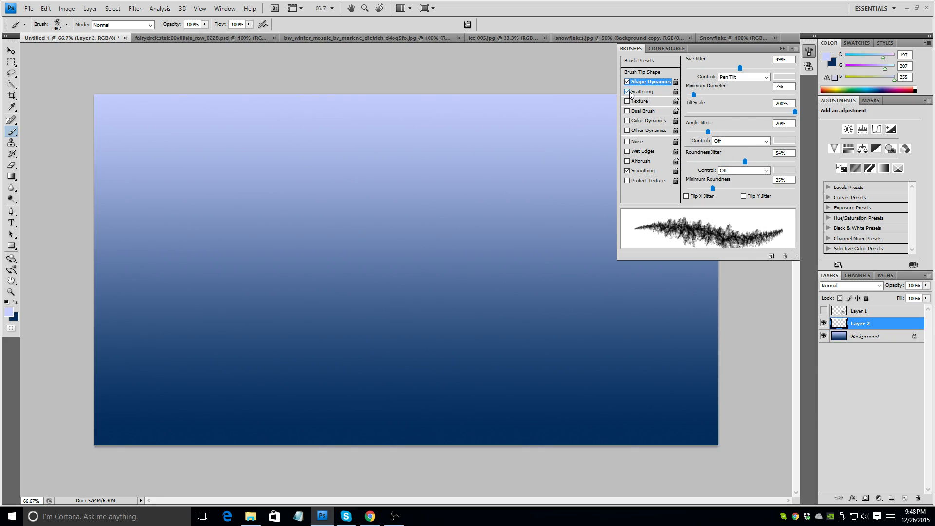
{"action": "left_click", "coordinate": [642, 91]}
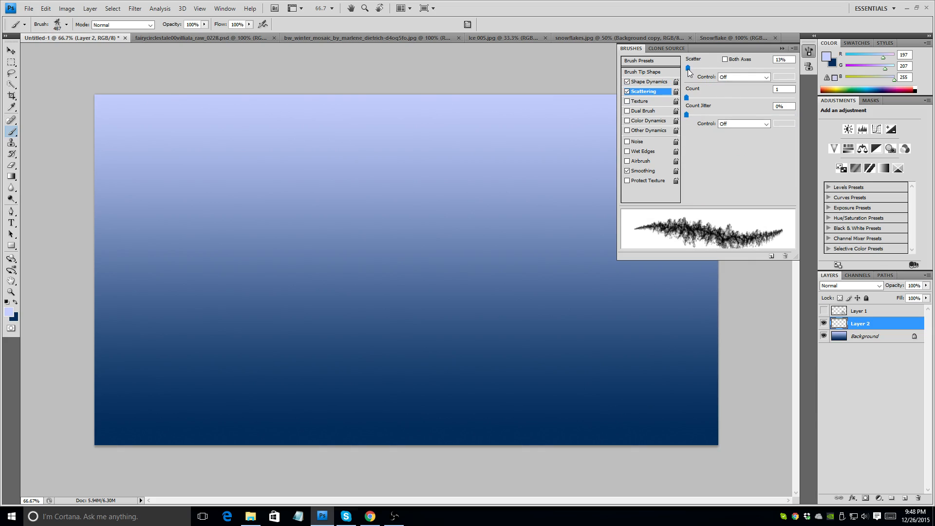
{"action": "left_click_drag", "start_coordinate": [687, 68], "coordinate": [718, 72]}
{"action": "left_click_drag", "start_coordinate": [686, 98], "coordinate": [689, 115]}
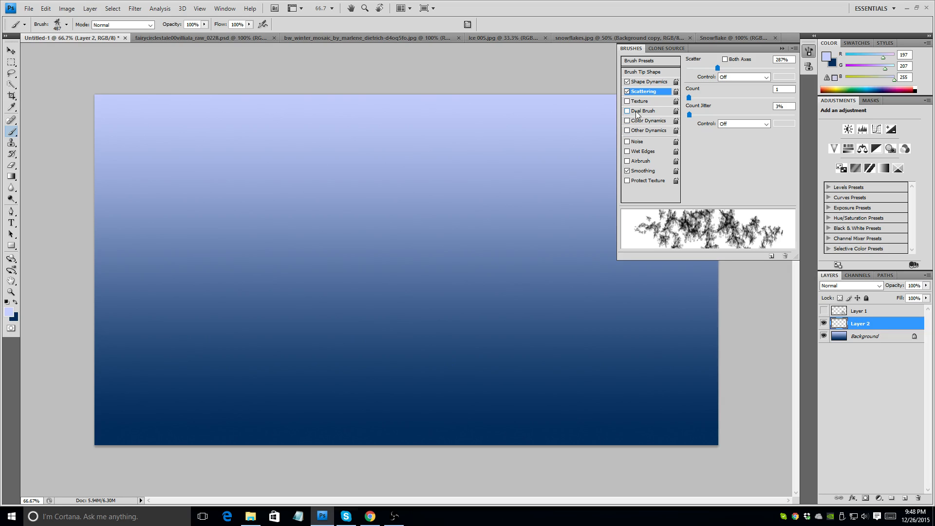
Step: Reduce the snowflake brush tip's diameter to 64 px and widen its spacing
{"action": "left_click", "coordinate": [652, 82]}
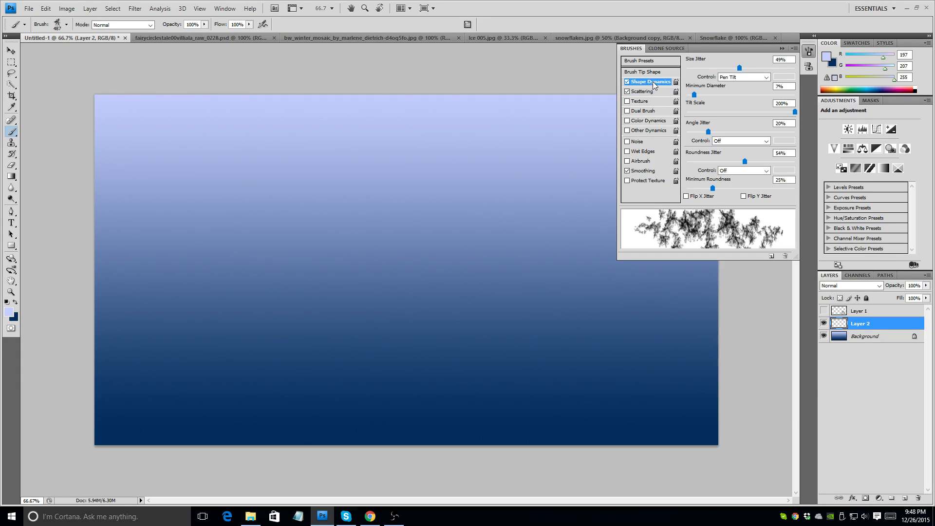
{"action": "left_click", "coordinate": [650, 72]}
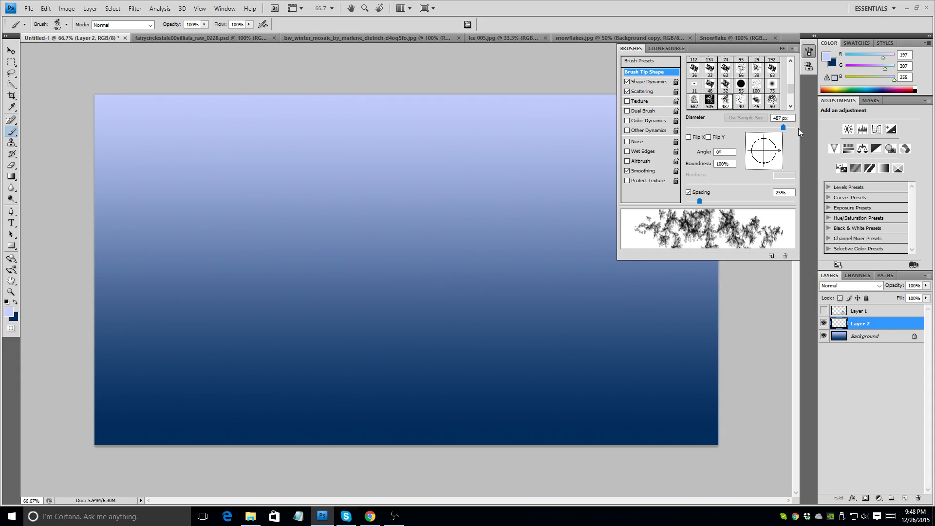
{"action": "left_click_drag", "start_coordinate": [784, 129], "coordinate": [725, 141]}
{"action": "mouse_move", "coordinate": [700, 201]}
{"action": "left_mouse_down"}
{"action": "mouse_move", "coordinate": [733, 201]}
{"action": "mouse_move", "coordinate": [737, 191]}
{"action": "left_mouse_up"}
Step: In Shape Dynamics, set Angle Jitter to 25% and Roundness Jitter to 0%, and enable Flip X Jitter and Flip Y Jitter
{"action": "left_click", "coordinate": [651, 81]}
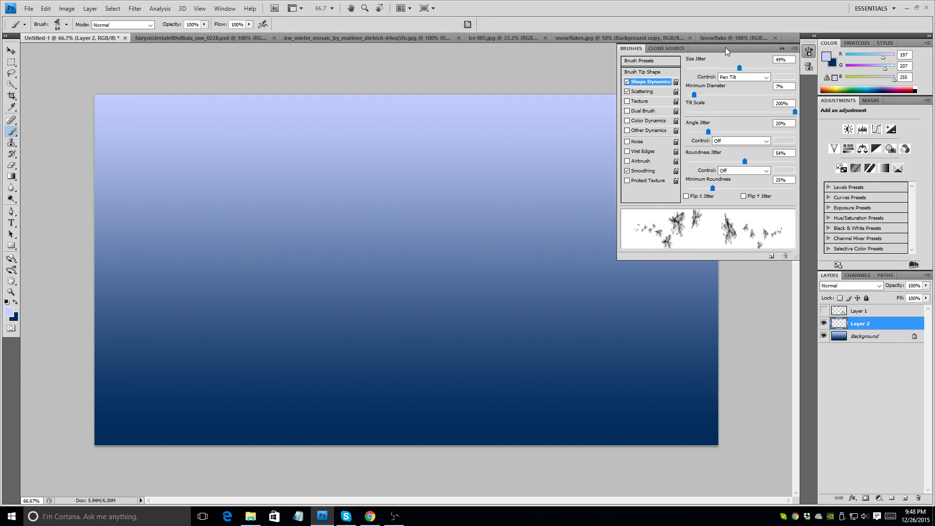
{"action": "left_click_drag", "start_coordinate": [702, 132], "coordinate": [713, 132]}
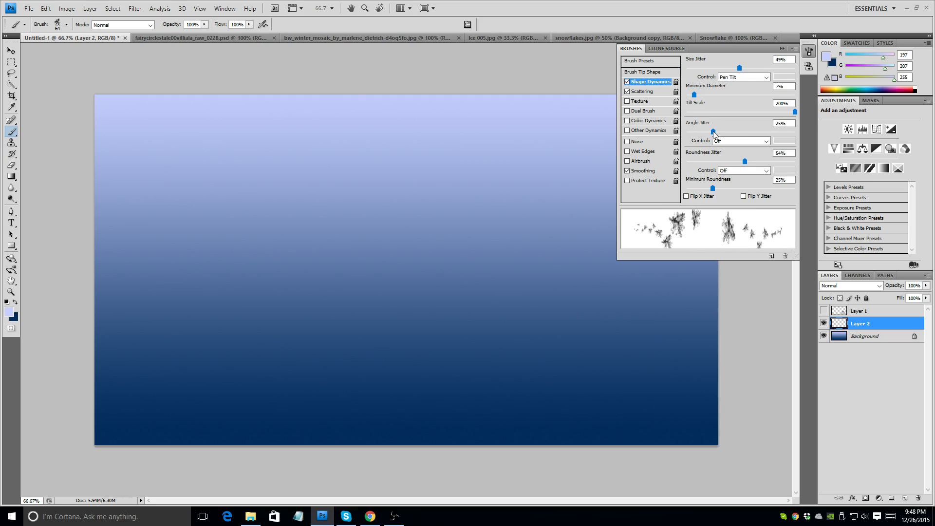
{"action": "left_click_drag", "start_coordinate": [747, 164], "coordinate": [672, 167]}
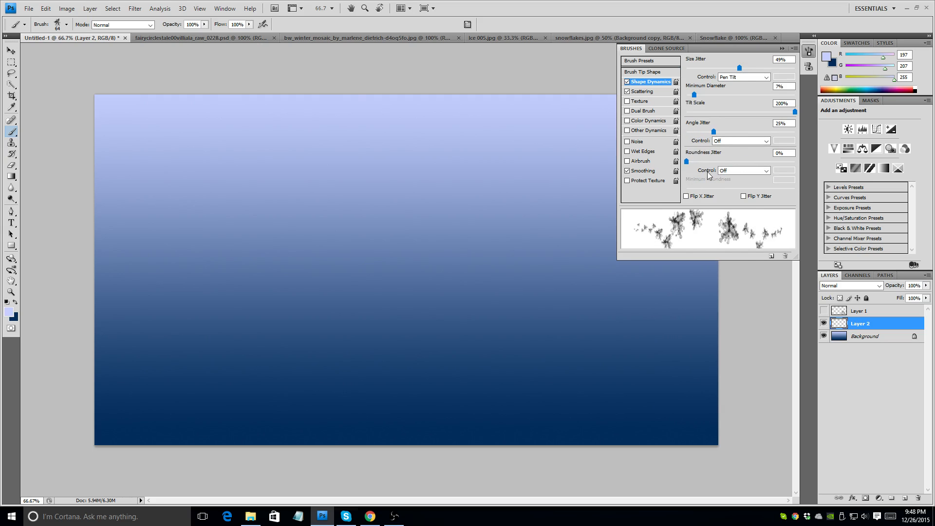
{"action": "left_click", "coordinate": [686, 195]}
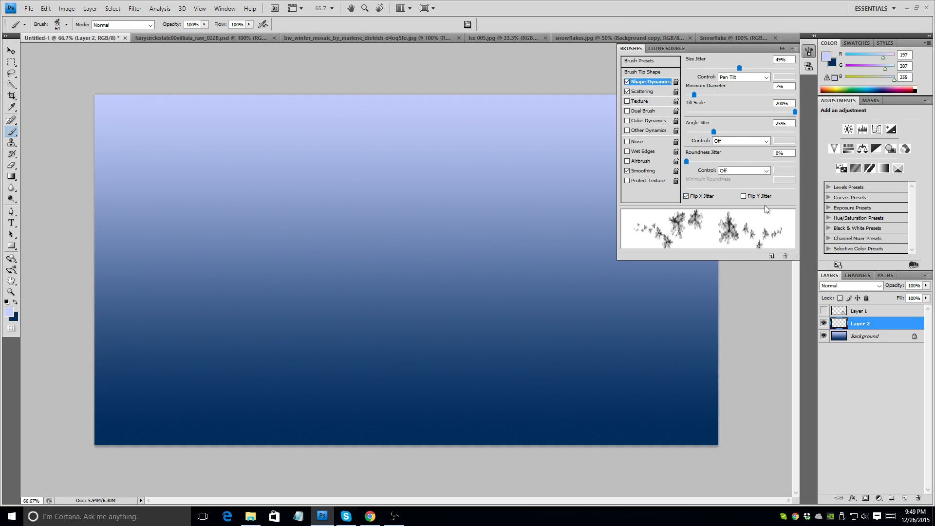
{"action": "left_click", "coordinate": [762, 197]}
Step: Enable Color Dynamics and Other Dynamics for the snowflake brush, with Opacity Jitter at 61%
{"action": "left_click", "coordinate": [645, 120]}
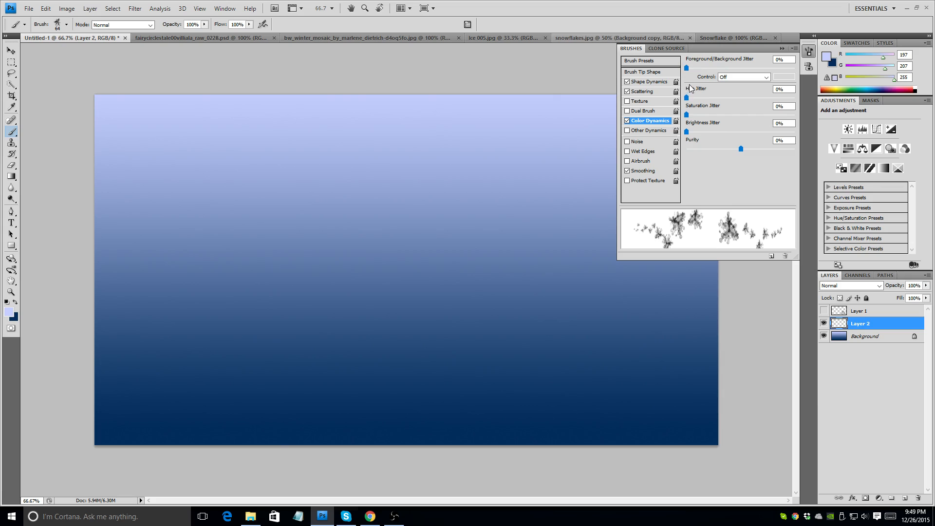
{"action": "left_click", "coordinate": [655, 131]}
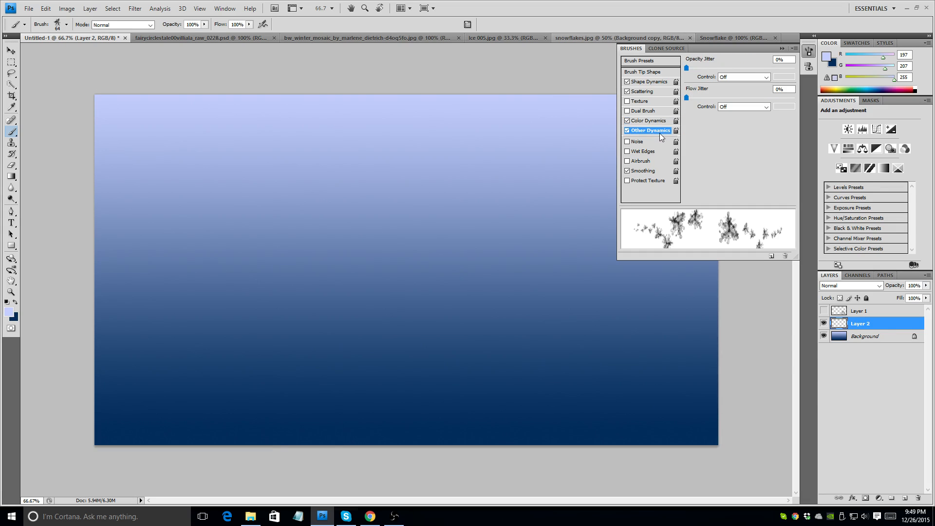
{"action": "mouse_move", "coordinate": [687, 68]}
{"action": "left_mouse_down"}
{"action": "mouse_move", "coordinate": [768, 69]}
{"action": "mouse_move", "coordinate": [753, 73]}
{"action": "left_mouse_up"}
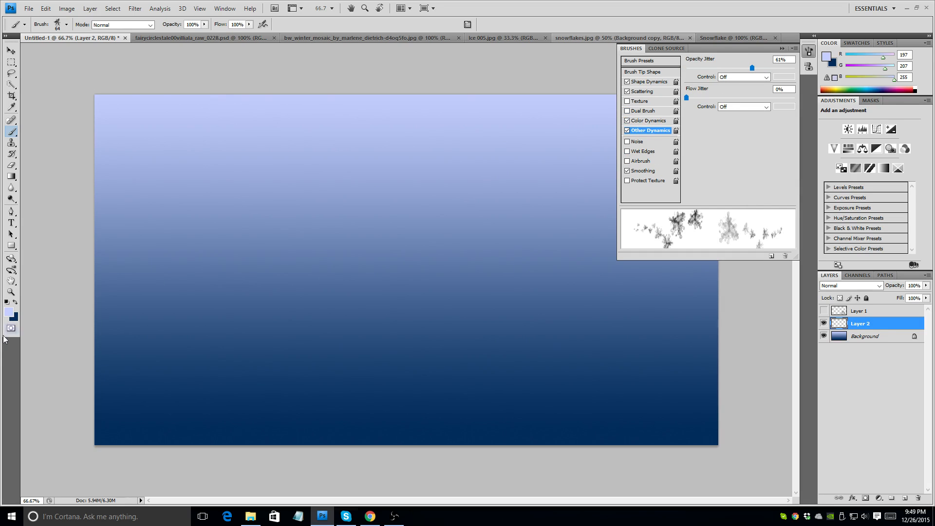
Step: In Color Dynamics, set Brightness Jitter to 6% and Foreground/Background Jitter to 11%, controlled by Pen Pressure
{"action": "left_click", "coordinate": [663, 121]}
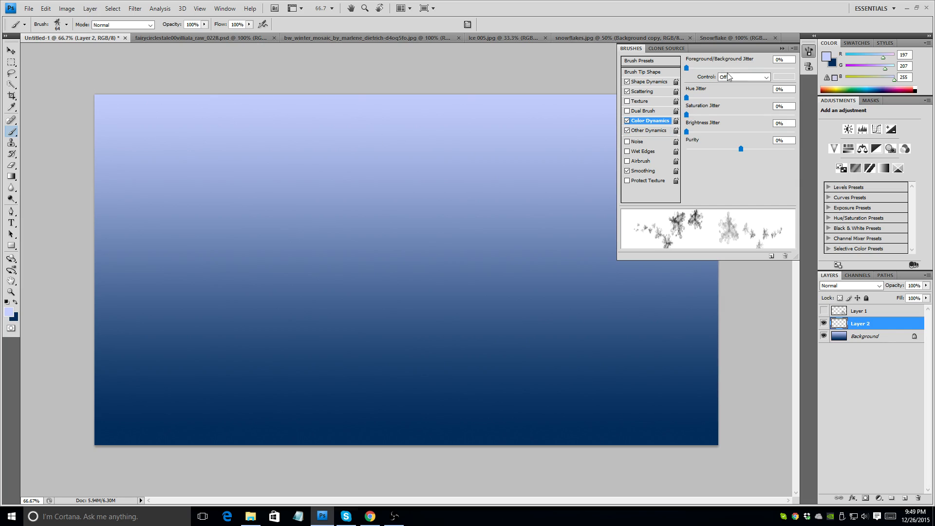
{"action": "mouse_move", "coordinate": [688, 131]}
{"action": "left_mouse_down"}
{"action": "mouse_move", "coordinate": [709, 133]}
{"action": "mouse_move", "coordinate": [693, 133]}
{"action": "left_mouse_up"}
{"action": "left_click_drag", "start_coordinate": [686, 68], "coordinate": [699, 67]}
{"action": "left_click", "coordinate": [767, 77]}
{"action": "left_click", "coordinate": [750, 101]}
Step: Set the background color to light gray ededed
{"action": "left_click", "coordinate": [15, 318]}
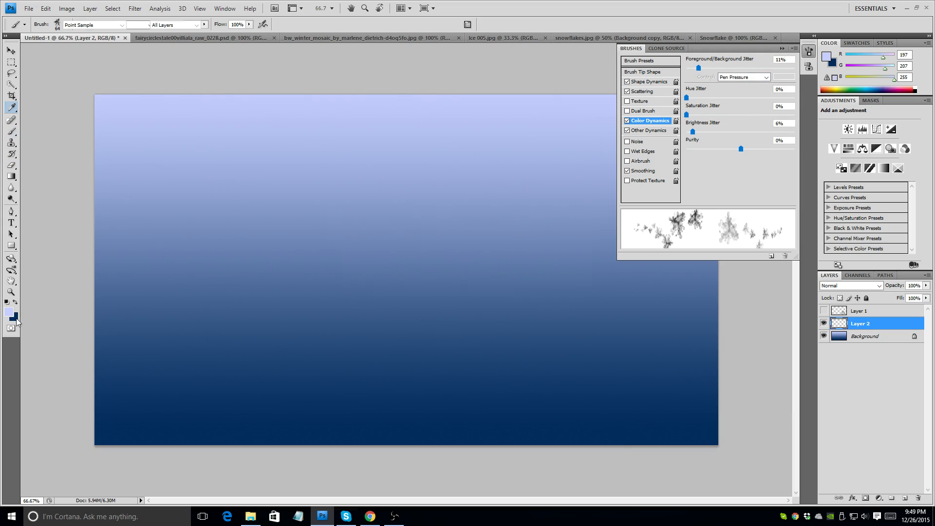
{"action": "mouse_move", "coordinate": [367, 163]}
{"action": "left_mouse_down"}
{"action": "mouse_move", "coordinate": [366, 152]}
{"action": "mouse_move", "coordinate": [350, 161]}
{"action": "mouse_move", "coordinate": [334, 147]}
{"action": "left_mouse_up"}
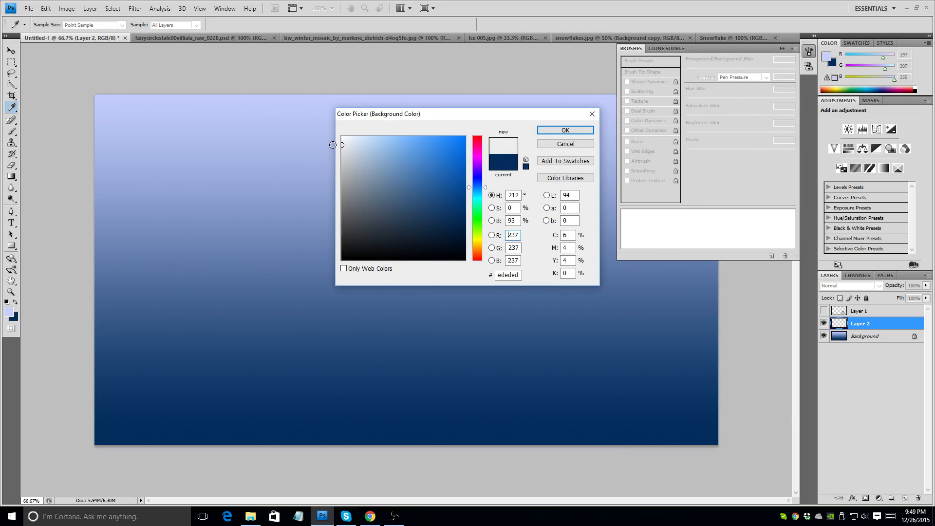
{"action": "left_click", "coordinate": [566, 130]}
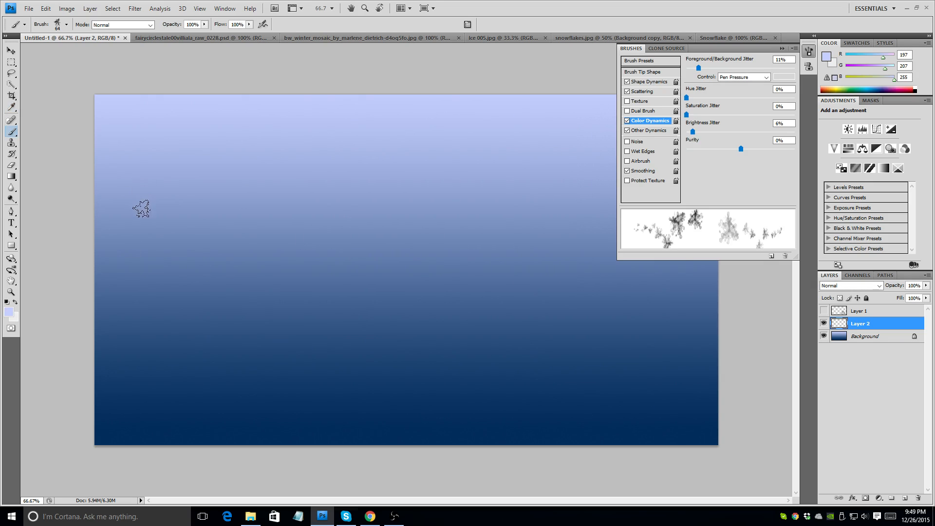
Step: Paint snowflakes on Layer 2: a winding trail across the middle, a dense lower-left corner, and a band along the bottom edge
{"action": "mouse_move", "coordinate": [141, 209]}
{"action": "left_mouse_down"}
{"action": "mouse_move", "coordinate": [271, 170]}
{"action": "mouse_move", "coordinate": [423, 329]}
{"action": "mouse_move", "coordinate": [508, 280]}
{"action": "left_mouse_up"}
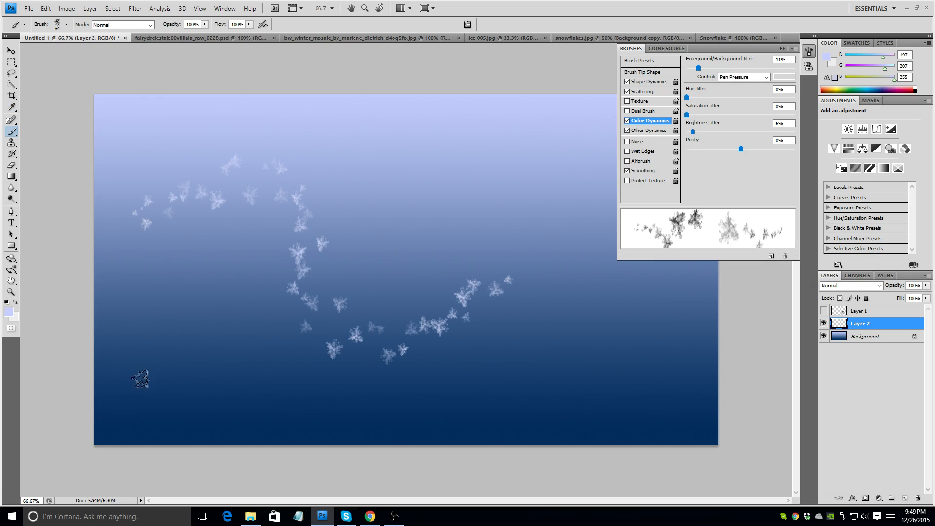
{"action": "mouse_move", "coordinate": [141, 379]}
{"action": "left_mouse_down"}
{"action": "mouse_move", "coordinate": [146, 353]}
{"action": "mouse_move", "coordinate": [191, 385]}
{"action": "mouse_move", "coordinate": [144, 377]}
{"action": "mouse_move", "coordinate": [202, 400]}
{"action": "mouse_move", "coordinate": [351, 393]}
{"action": "mouse_move", "coordinate": [273, 424]}
{"action": "mouse_move", "coordinate": [99, 409]}
{"action": "mouse_move", "coordinate": [111, 426]}
{"action": "mouse_move", "coordinate": [99, 361]}
{"action": "mouse_move", "coordinate": [111, 281]}
{"action": "mouse_move", "coordinate": [119, 360]}
{"action": "left_mouse_up"}
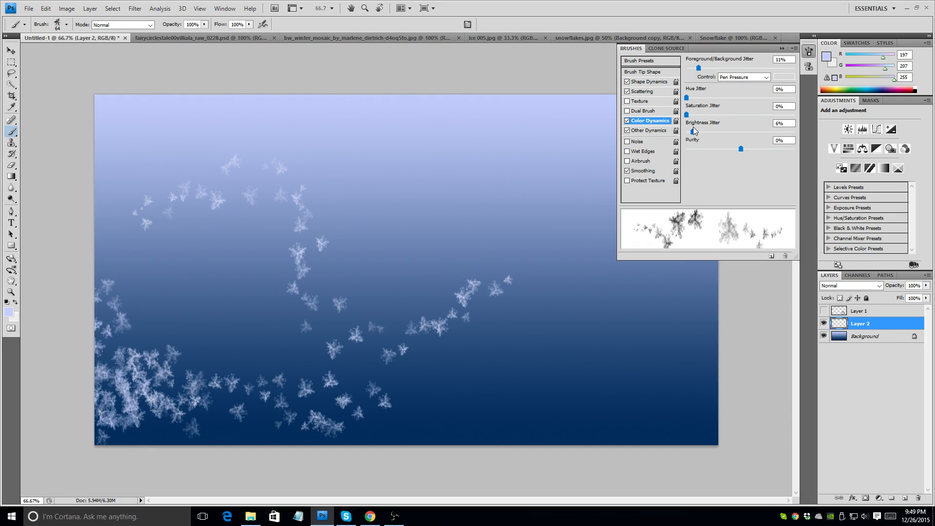
{"action": "mouse_move", "coordinate": [144, 316]}
{"action": "left_mouse_down"}
{"action": "mouse_move", "coordinate": [112, 409]}
{"action": "mouse_move", "coordinate": [156, 401]}
{"action": "mouse_move", "coordinate": [272, 418]}
{"action": "mouse_move", "coordinate": [722, 411]}
{"action": "mouse_move", "coordinate": [453, 422]}
{"action": "mouse_move", "coordinate": [504, 421]}
{"action": "left_mouse_up"}
{"action": "mouse_move", "coordinate": [190, 288]}
{"action": "left_mouse_down"}
{"action": "mouse_move", "coordinate": [159, 360]}
{"action": "mouse_move", "coordinate": [143, 366]}
{"action": "mouse_move", "coordinate": [146, 399]}
{"action": "mouse_move", "coordinate": [123, 406]}
{"action": "mouse_move", "coordinate": [96, 438]}
{"action": "mouse_move", "coordinate": [271, 444]}
{"action": "mouse_move", "coordinate": [181, 371]}
{"action": "mouse_move", "coordinate": [128, 422]}
{"action": "mouse_move", "coordinate": [266, 438]}
{"action": "mouse_move", "coordinate": [150, 435]}
{"action": "mouse_move", "coordinate": [176, 424]}
{"action": "mouse_move", "coordinate": [167, 443]}
{"action": "mouse_move", "coordinate": [188, 417]}
{"action": "left_mouse_up"}
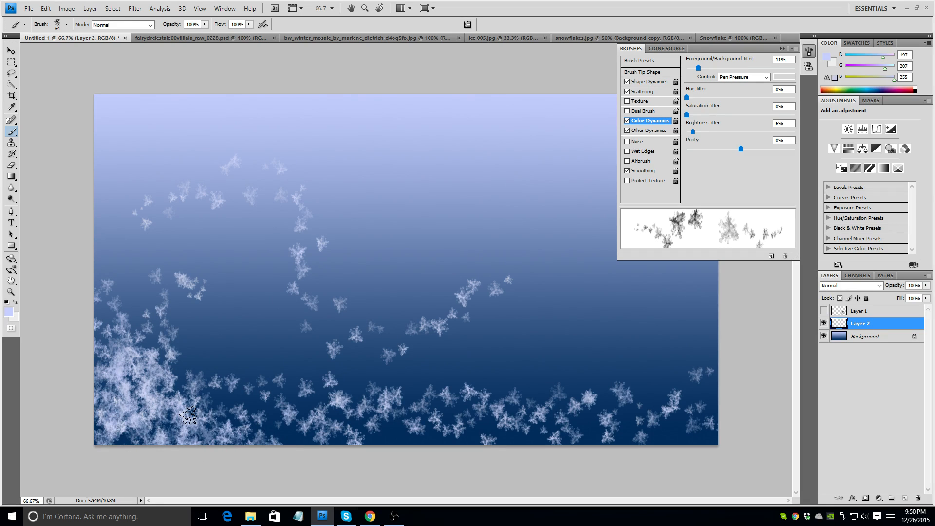
Step: Save the tuned 64 px snowflake brush as a new brush preset named SnowFrostrandom
{"action": "left_click", "coordinate": [67, 24]}
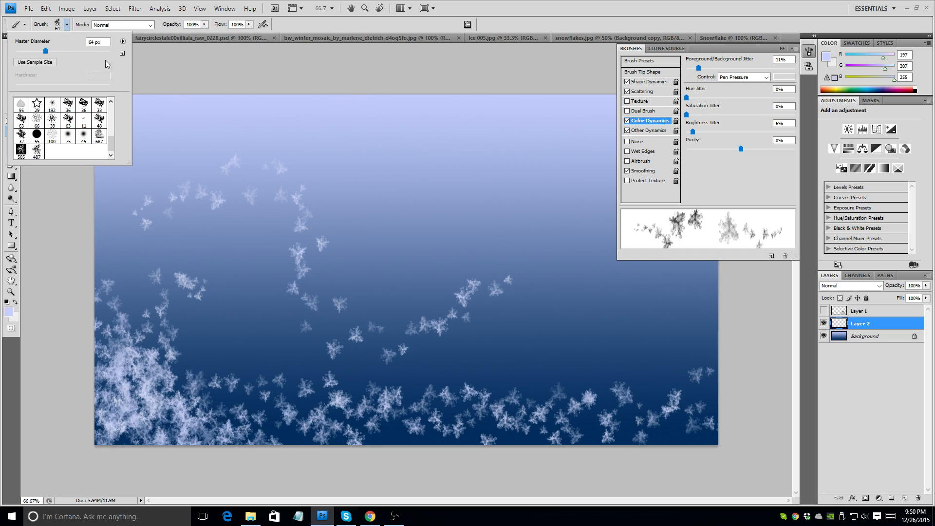
{"action": "left_click", "coordinate": [123, 42]}
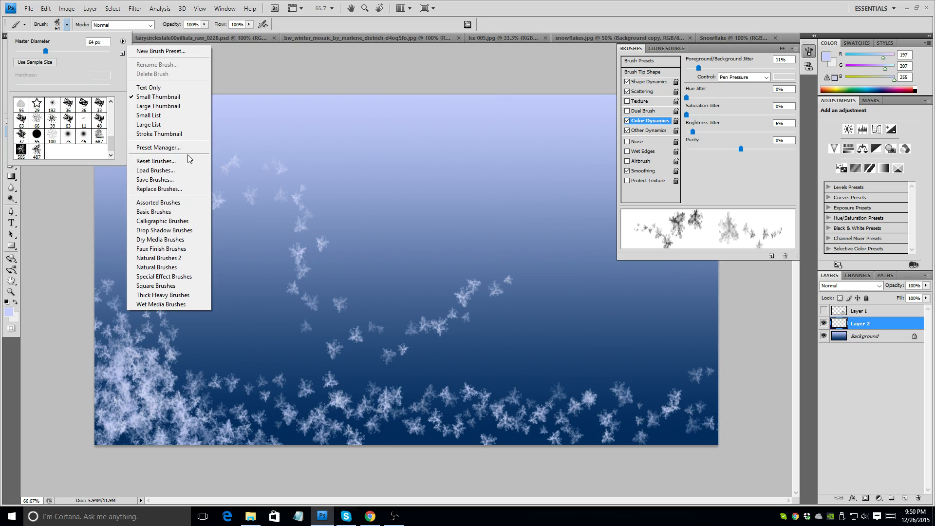
{"action": "left_click", "coordinate": [169, 51]}
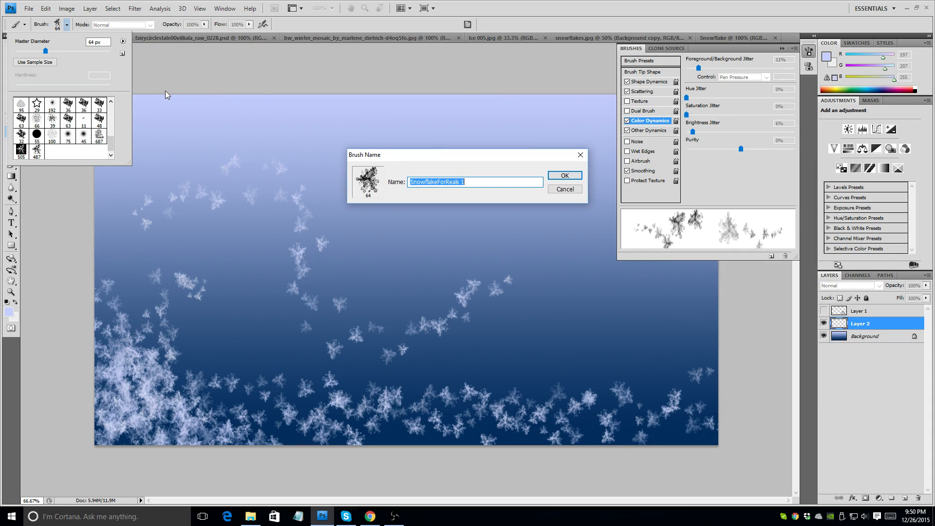
{"action": "type", "text": "SnowFrostrandom"}
{"action": "left_click", "coordinate": [559, 179]}
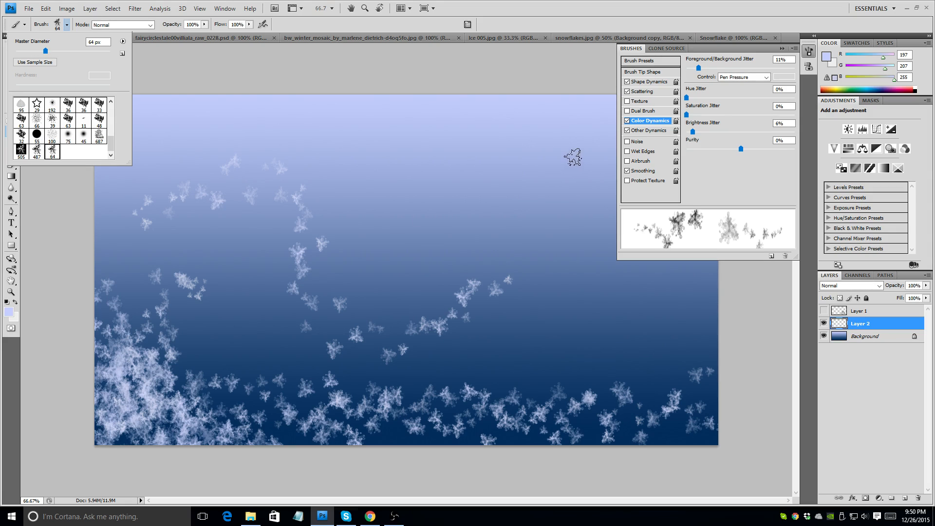
Step: Paint more snowflakes on Layer 2 to thicken the frost in the canvas's lower-left corner and along the bottom edge
{"action": "left_click", "coordinate": [153, 410]}
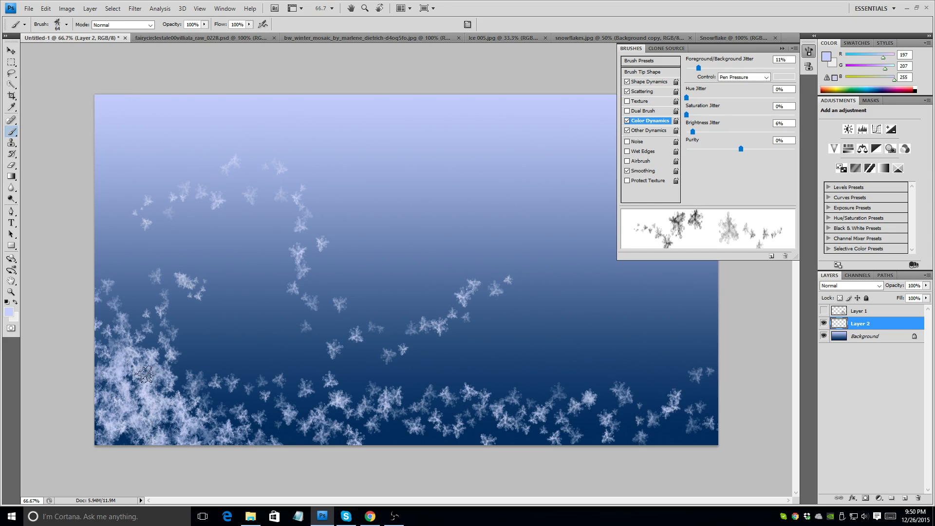
{"action": "mouse_move", "coordinate": [152, 362]}
{"action": "left_mouse_down"}
{"action": "mouse_move", "coordinate": [231, 415]}
{"action": "mouse_move", "coordinate": [211, 385]}
{"action": "mouse_move", "coordinate": [247, 401]}
{"action": "mouse_move", "coordinate": [154, 355]}
{"action": "mouse_move", "coordinate": [138, 335]}
{"action": "mouse_move", "coordinate": [109, 328]}
{"action": "mouse_move", "coordinate": [116, 349]}
{"action": "mouse_move", "coordinate": [101, 390]}
{"action": "mouse_move", "coordinate": [124, 424]}
{"action": "mouse_move", "coordinate": [421, 410]}
{"action": "mouse_move", "coordinate": [496, 438]}
{"action": "mouse_move", "coordinate": [322, 440]}
{"action": "mouse_move", "coordinate": [341, 414]}
{"action": "mouse_move", "coordinate": [238, 438]}
{"action": "mouse_move", "coordinate": [253, 408]}
{"action": "mouse_move", "coordinate": [151, 412]}
{"action": "mouse_move", "coordinate": [200, 434]}
{"action": "mouse_move", "coordinate": [161, 419]}
{"action": "mouse_move", "coordinate": [172, 410]}
{"action": "mouse_move", "coordinate": [179, 344]}
{"action": "mouse_move", "coordinate": [137, 345]}
{"action": "mouse_move", "coordinate": [259, 422]}
{"action": "mouse_move", "coordinate": [182, 364]}
{"action": "mouse_move", "coordinate": [210, 379]}
{"action": "left_mouse_up"}
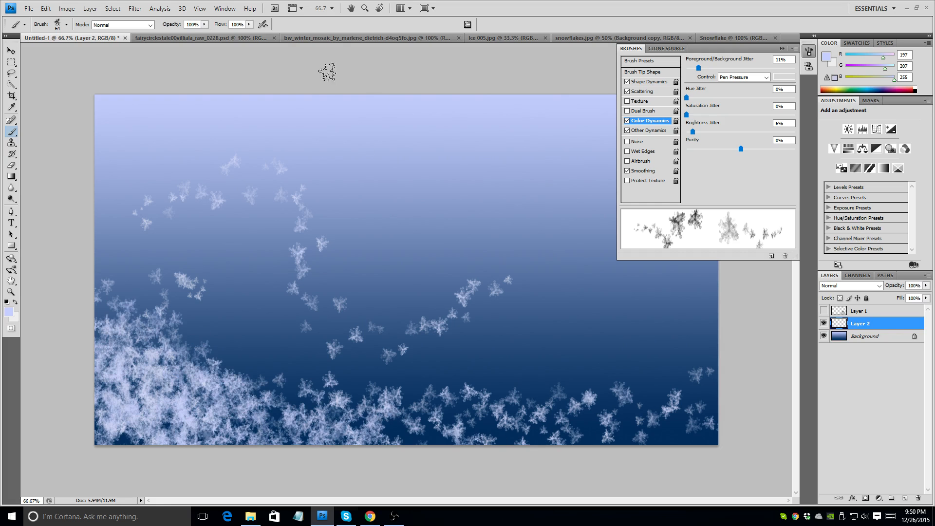
Step: Switch to the snowflakes.jpg document and view its upper snowflake clusters with the Lasso tool active
{"action": "left_click", "coordinate": [592, 35]}
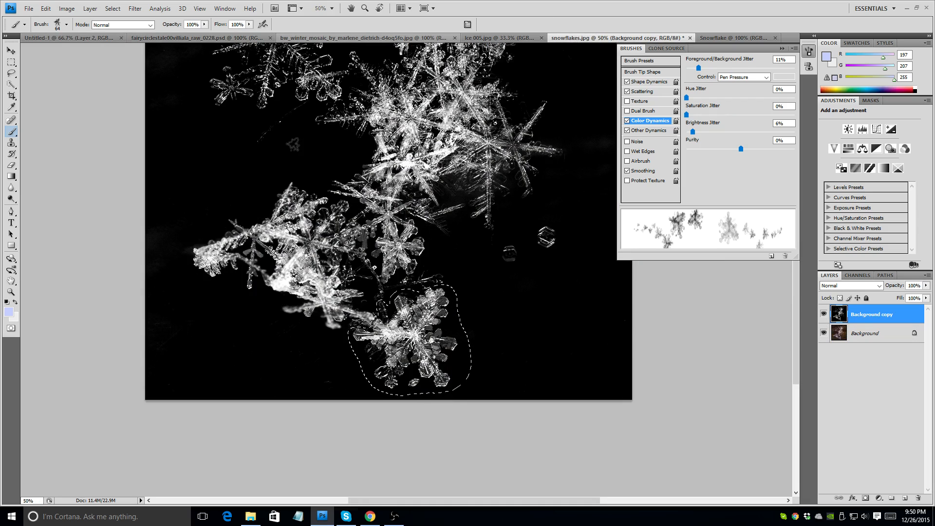
{"action": "left_click", "coordinate": [12, 74]}
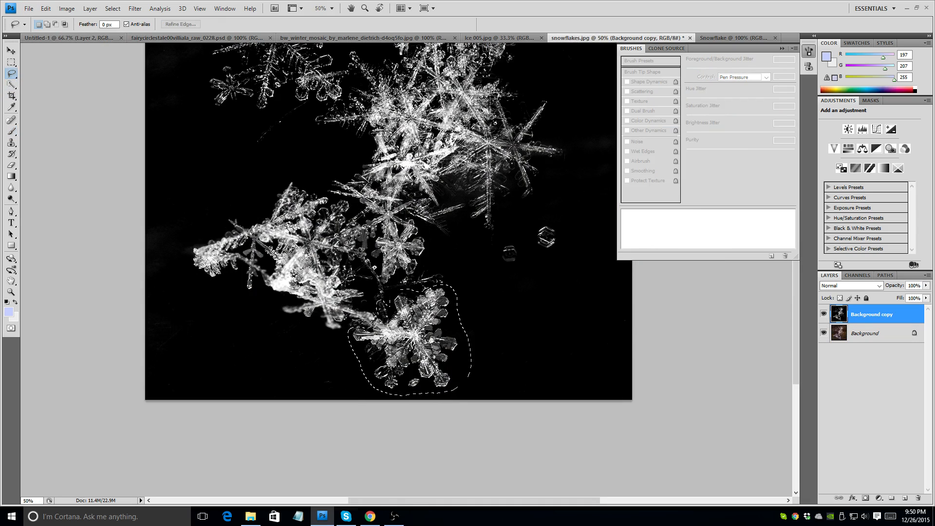
{"action": "left_click_drag", "start_coordinate": [537, 167], "coordinate": [506, 270]}
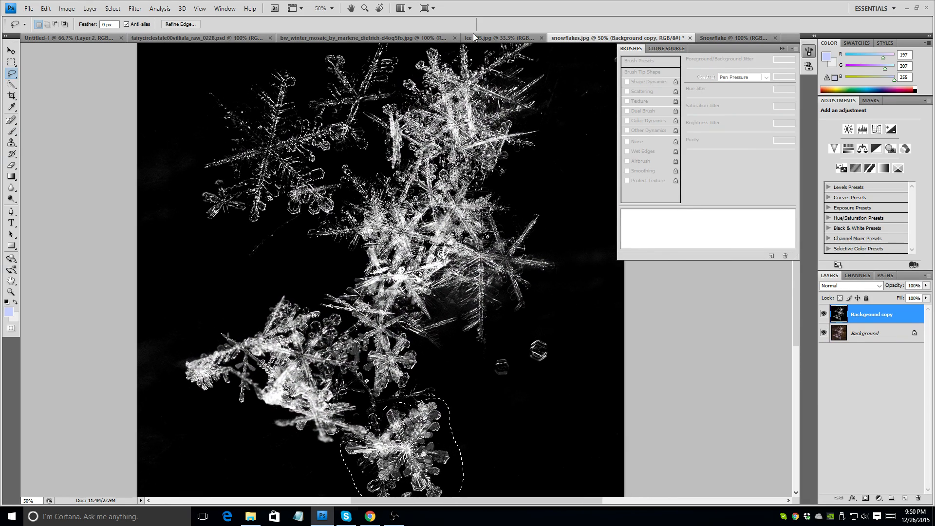
Step: In Ice 005.jpg, duplicate the Background layer and convert the copy to black and white with the Default preset
{"action": "left_click", "coordinate": [483, 37]}
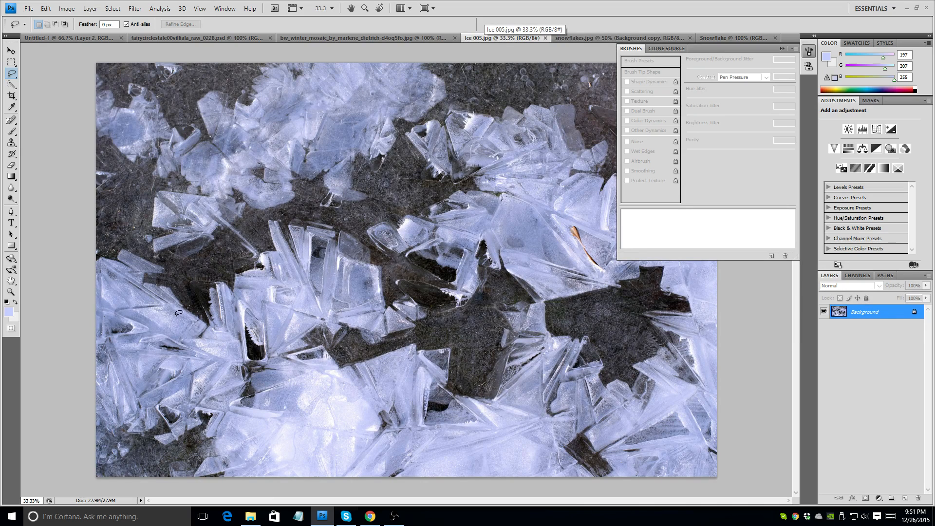
{"action": "left_click_drag", "start_coordinate": [891, 315], "coordinate": [906, 497]}
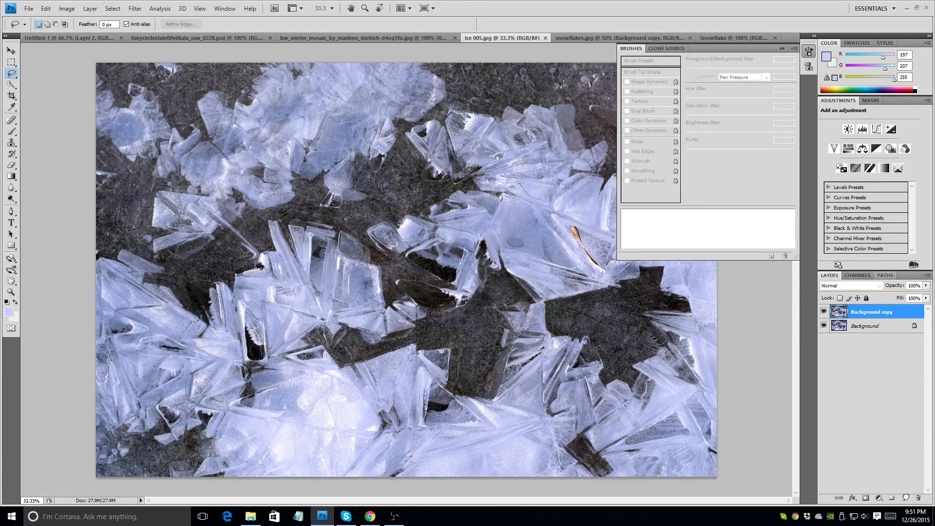
{"action": "left_click", "coordinate": [72, 10]}
{"action": "mouse_move", "coordinate": [71, 20]}
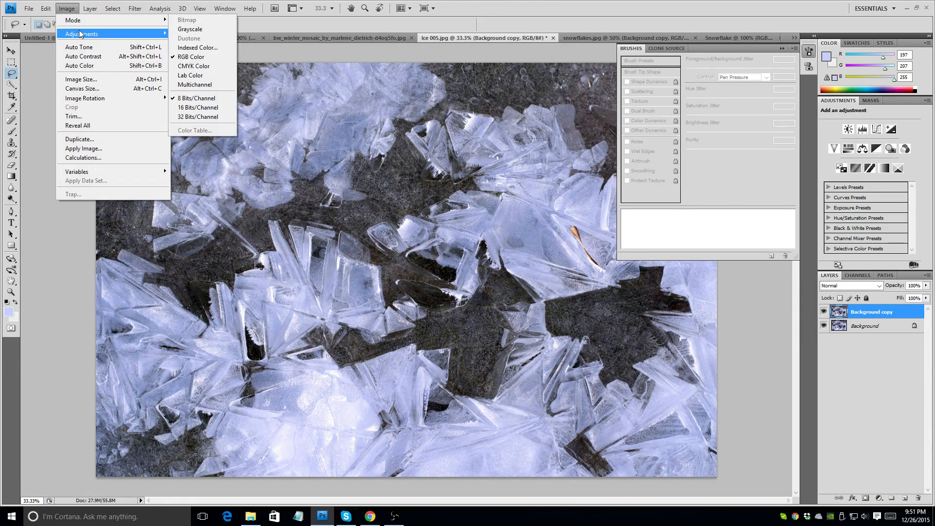
{"action": "left_click", "coordinate": [215, 105]}
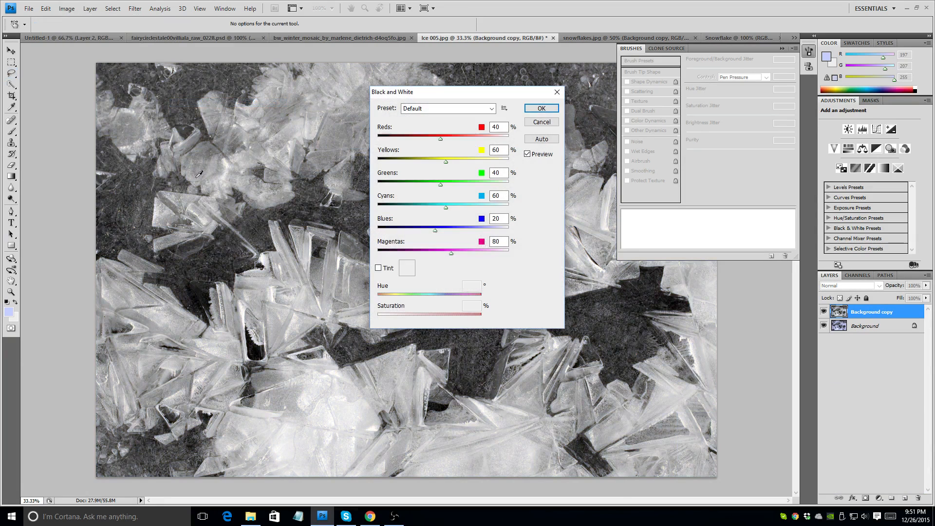
{"action": "left_click", "coordinate": [541, 108]}
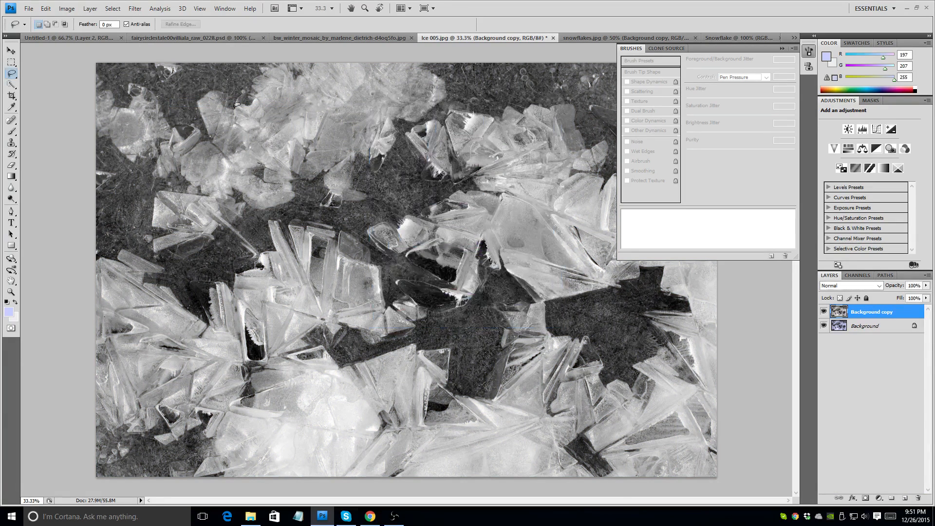
Step: Apply Levels to the Background copy with input levels 121, 0.65 and 220 and the white output level at 222
{"action": "left_click", "coordinate": [67, 8]}
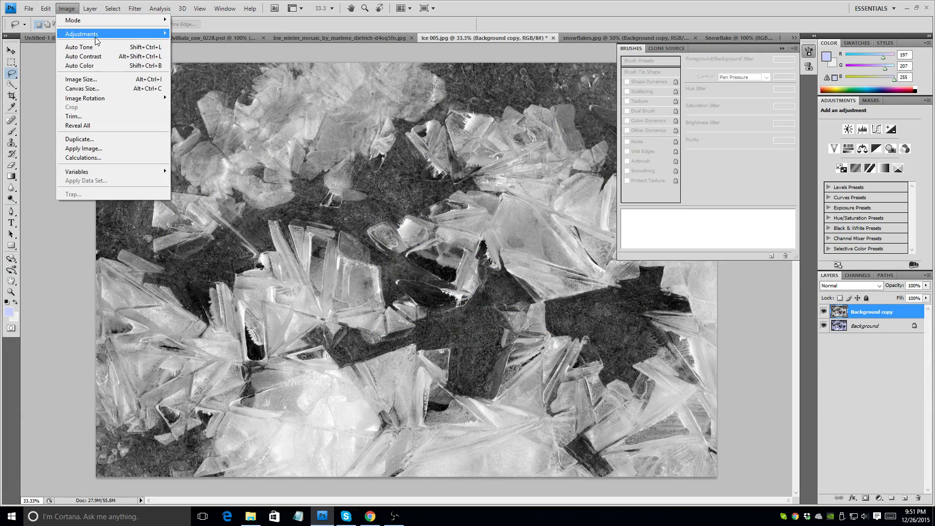
{"action": "mouse_move", "coordinate": [143, 39]}
{"action": "left_click", "coordinate": [202, 42]}
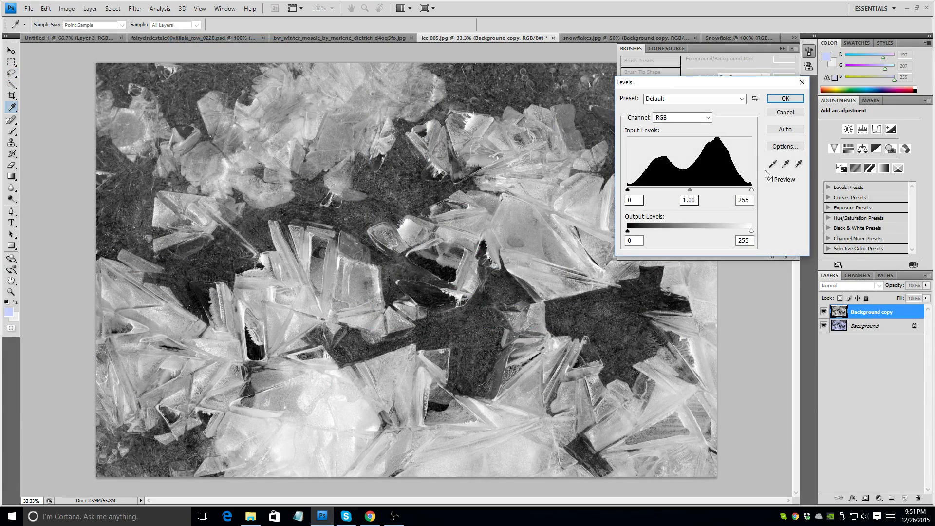
{"action": "left_click_drag", "start_coordinate": [752, 191], "coordinate": [734, 191]}
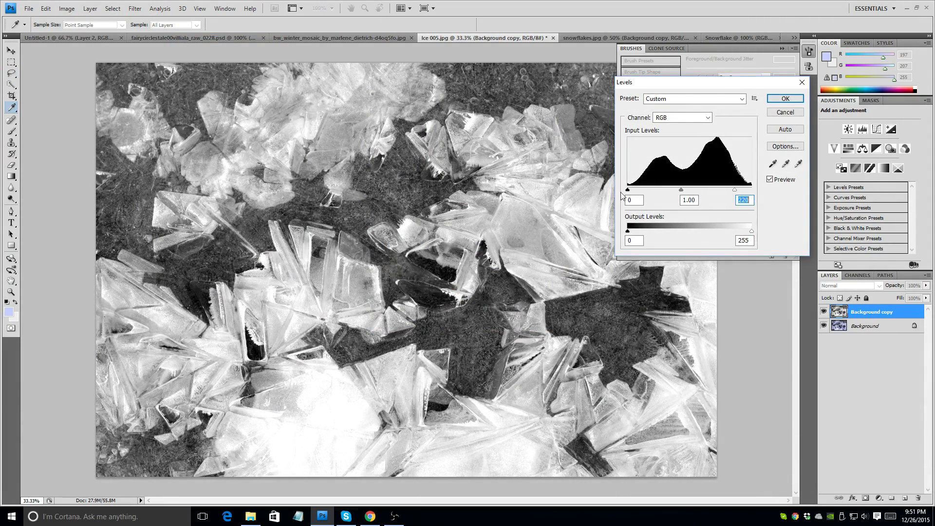
{"action": "left_click_drag", "start_coordinate": [628, 191], "coordinate": [716, 194]}
{"action": "left_click_drag", "start_coordinate": [751, 230], "coordinate": [735, 231]}
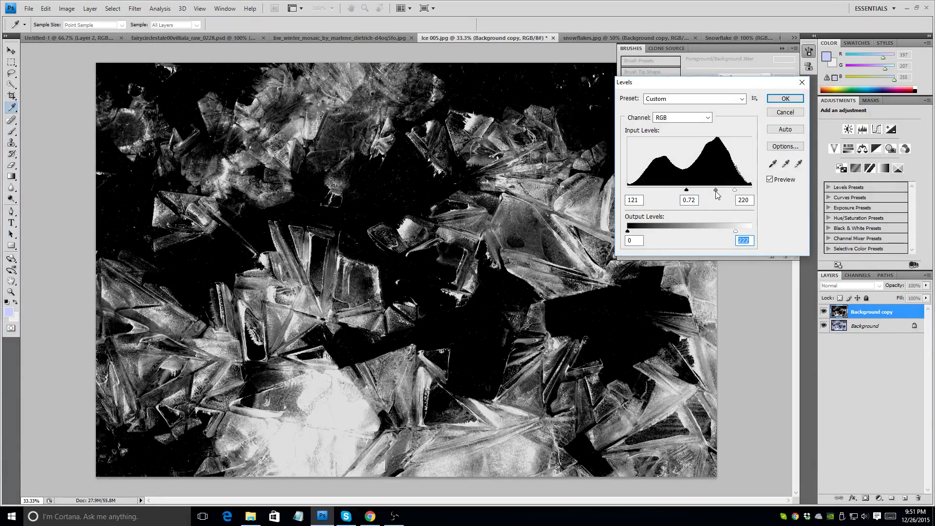
{"action": "left_click_drag", "start_coordinate": [716, 193], "coordinate": [717, 193]}
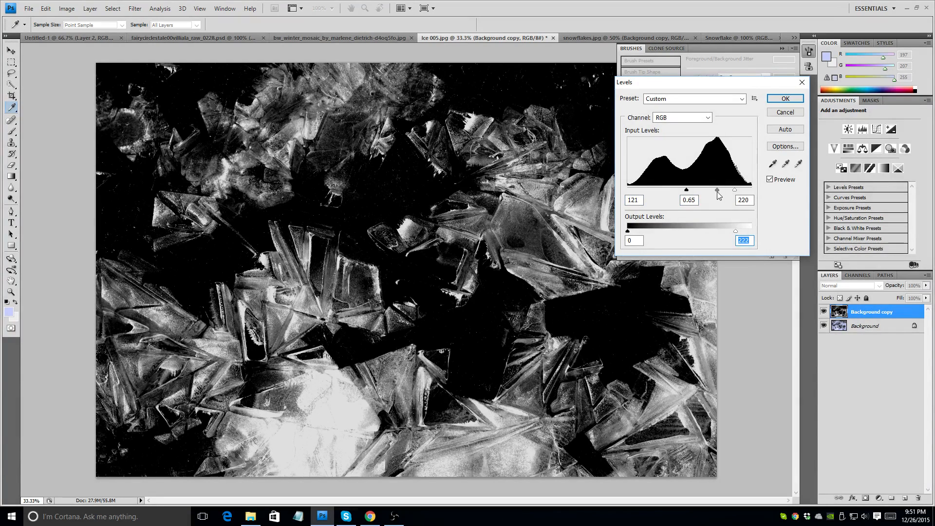
{"action": "left_click", "coordinate": [785, 99]}
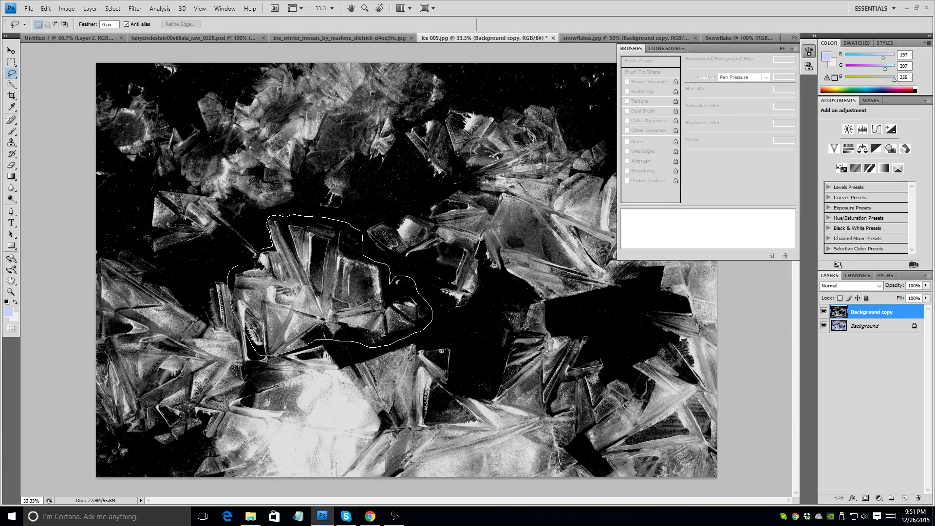
Step: Apply the Despeckle noise filter to the whole Background copy layer, with no area selected
{"action": "left_click_drag", "start_coordinate": [279, 265], "coordinate": [272, 263]}
{"action": "left_click", "coordinate": [273, 210]}
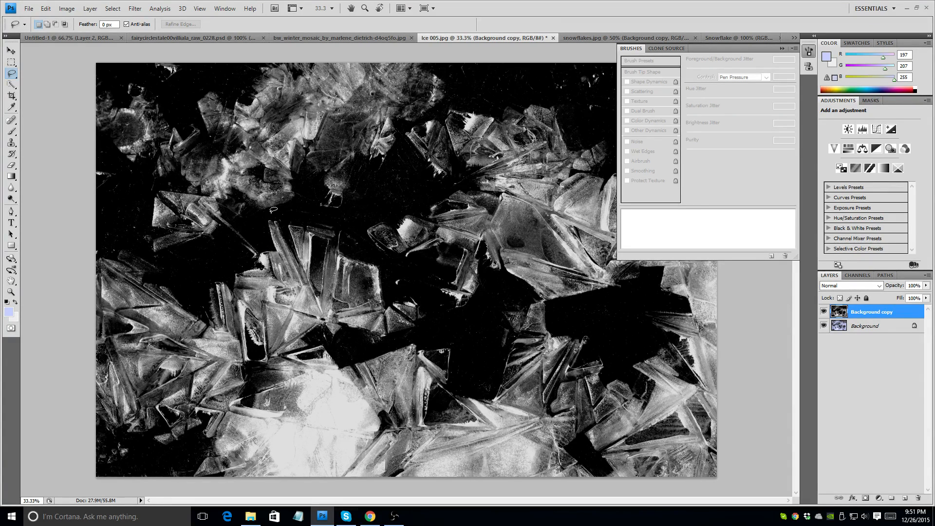
{"action": "left_click", "coordinate": [135, 8]}
{"action": "mouse_move", "coordinate": [69, 12]}
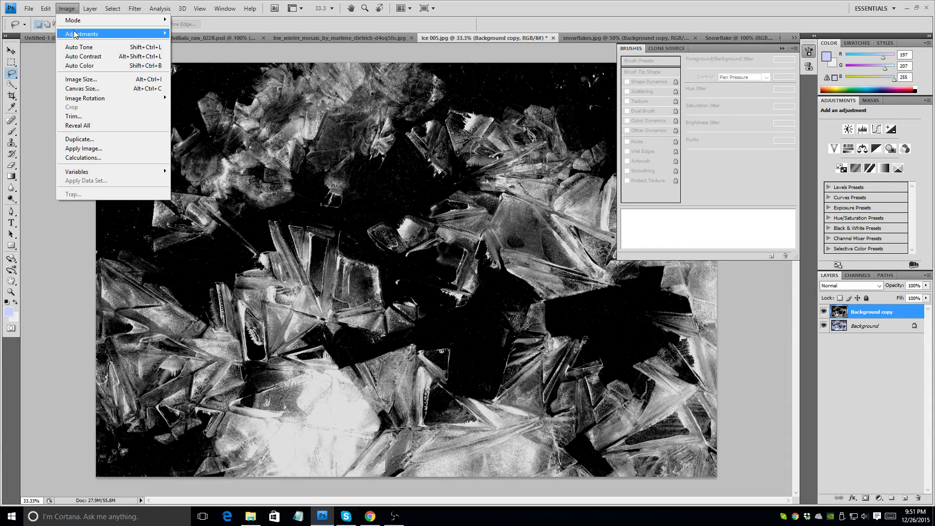
{"action": "mouse_move", "coordinate": [76, 33]}
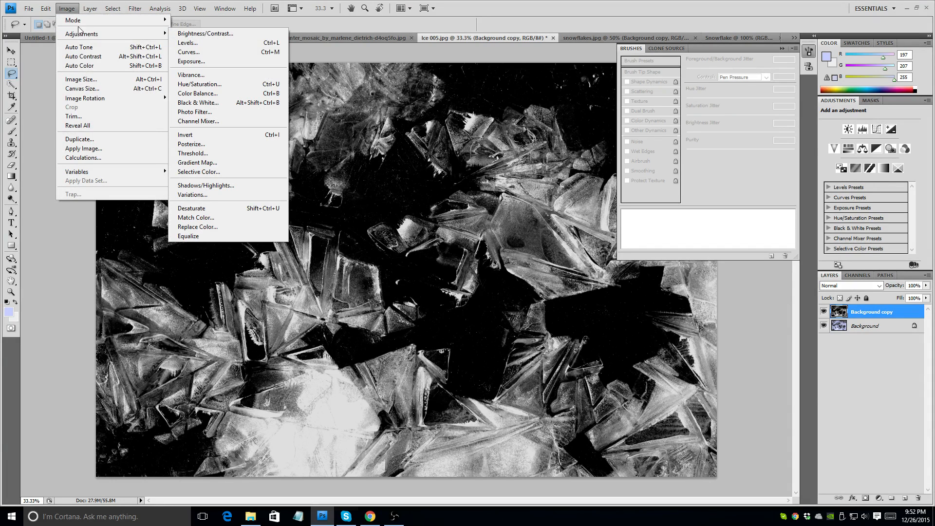
{"action": "mouse_move", "coordinate": [137, 9]}
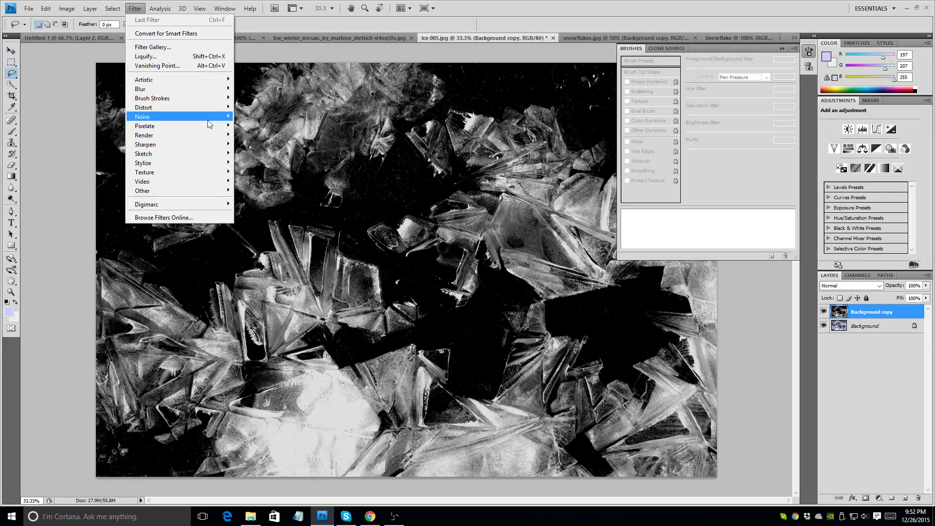
{"action": "mouse_move", "coordinate": [210, 117]}
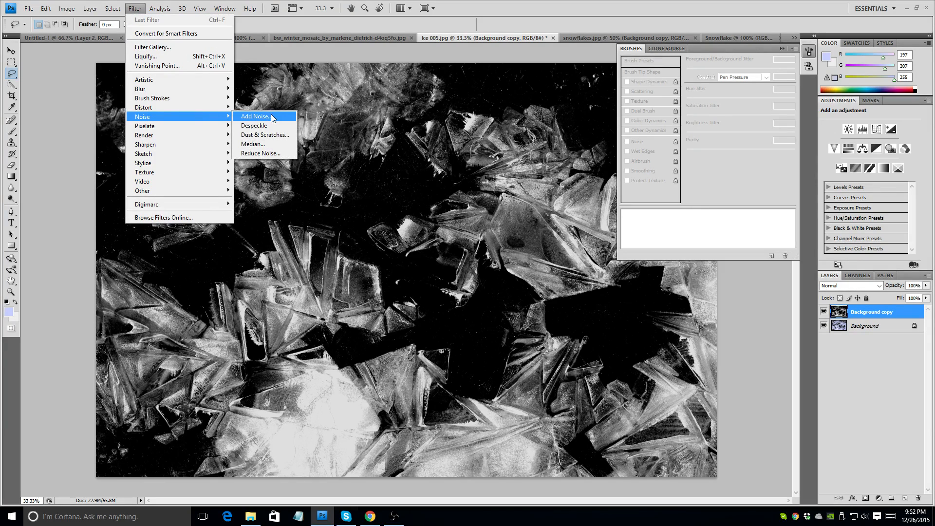
{"action": "left_click", "coordinate": [263, 126]}
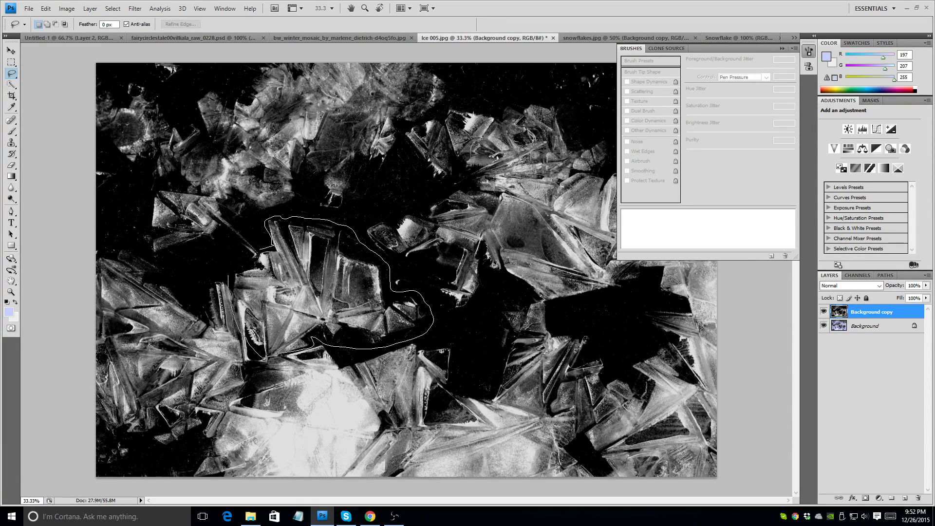
Step: Lasso the fan-shaped ice crystal cluster left of centre and paste a copy into a new clipboard-sized document named ice
{"action": "left_click_drag", "start_coordinate": [258, 253], "coordinate": [271, 246]}
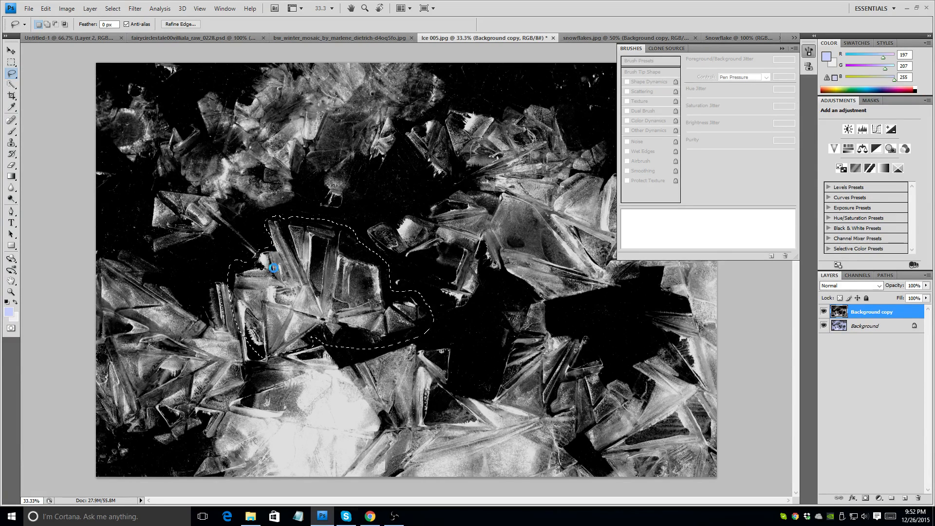
{"action": "key", "text": "ctrl+c"}
{"action": "key", "text": "ctrl+n"}
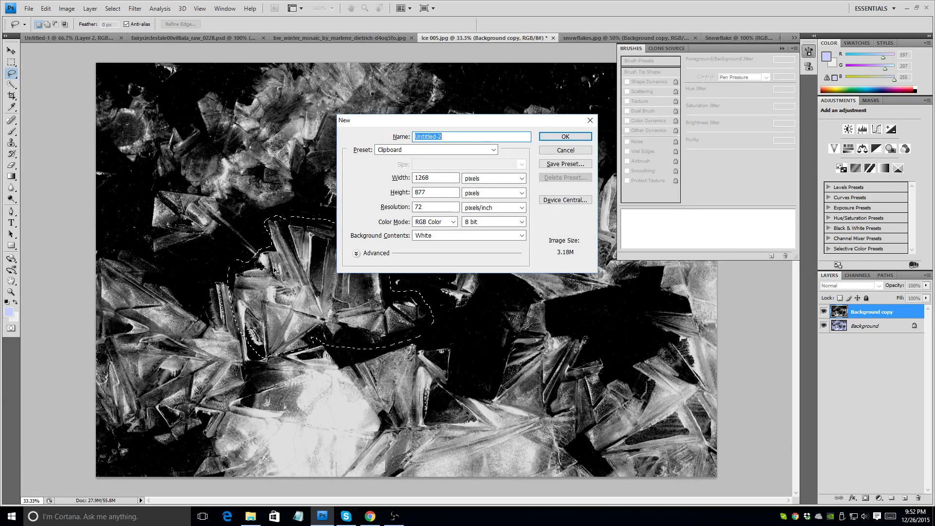
{"action": "type", "text": "ice"}
{"action": "key", "text": "Return"}
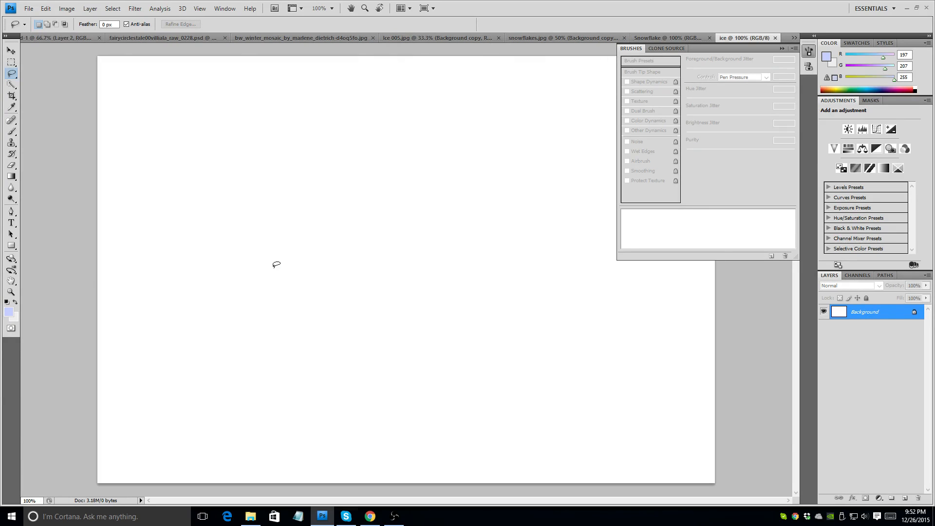
{"action": "key", "text": "ctrl+v"}
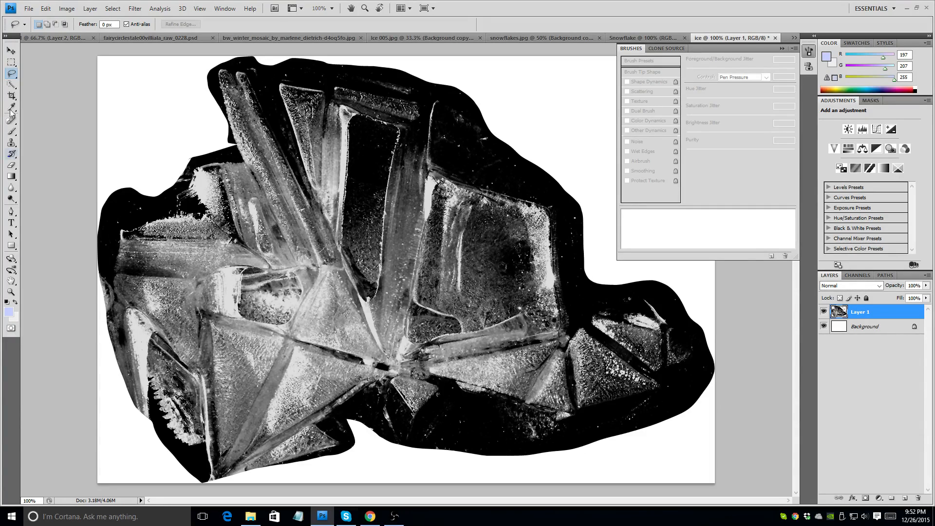
Step: Paint over stray marks around the black border of the pasted ice with a black 13 px hard round brush
{"action": "left_click", "coordinate": [11, 132]}
{"action": "left_click", "coordinate": [7, 303]}
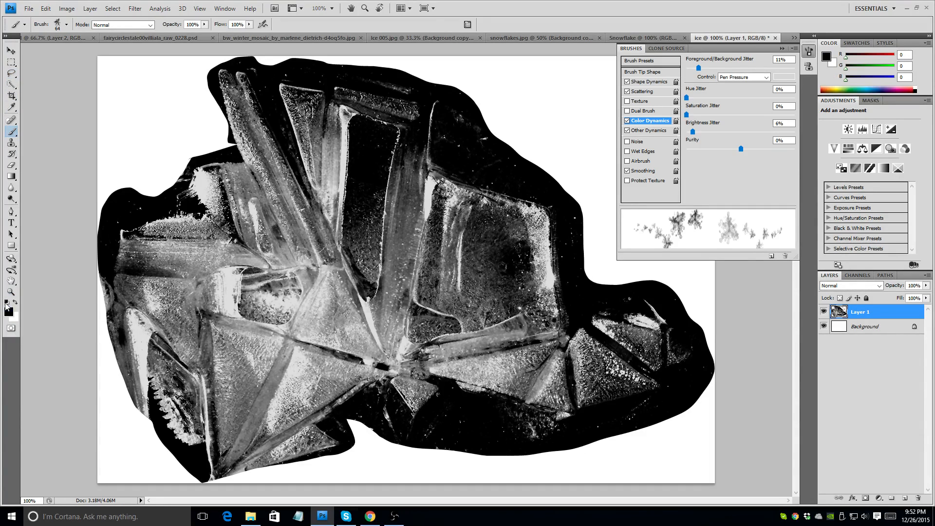
{"action": "left_click", "coordinate": [66, 24]}
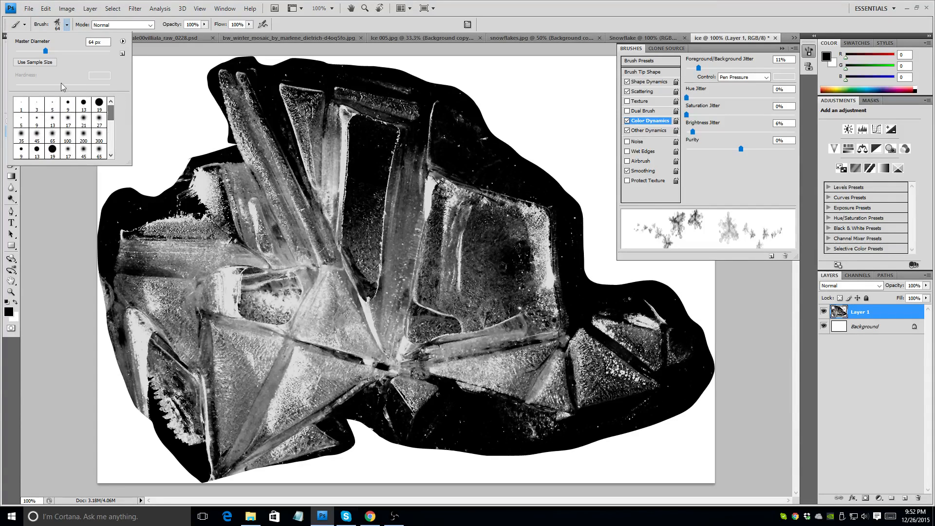
{"action": "left_click", "coordinate": [84, 102]}
{"action": "left_click", "coordinate": [146, 205]}
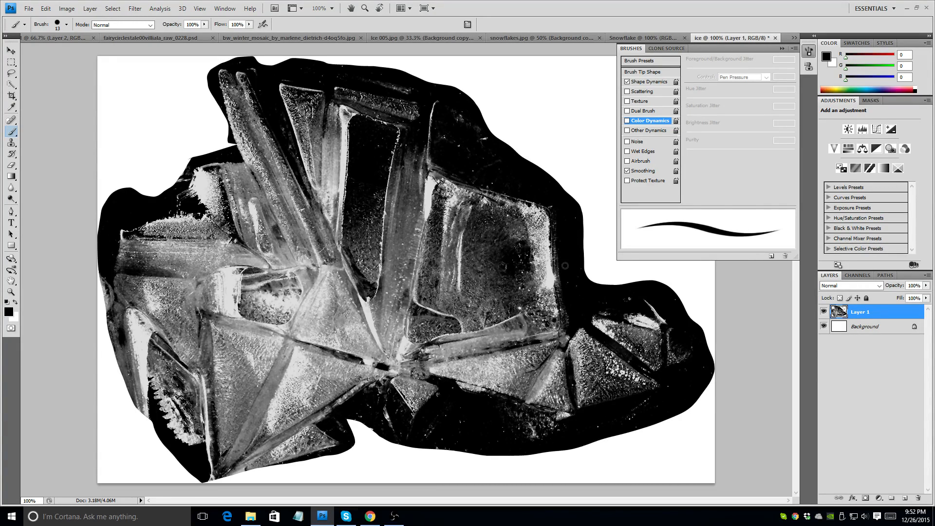
{"action": "left_click_drag", "start_coordinate": [639, 293], "coordinate": [605, 303]}
{"action": "mouse_move", "coordinate": [466, 451]}
{"action": "left_mouse_down"}
{"action": "mouse_move", "coordinate": [445, 448]}
{"action": "mouse_move", "coordinate": [470, 444]}
{"action": "left_mouse_up"}
Step: Fill the Background layer with black and merge Layer 1 down into it
{"action": "left_click", "coordinate": [881, 326]}
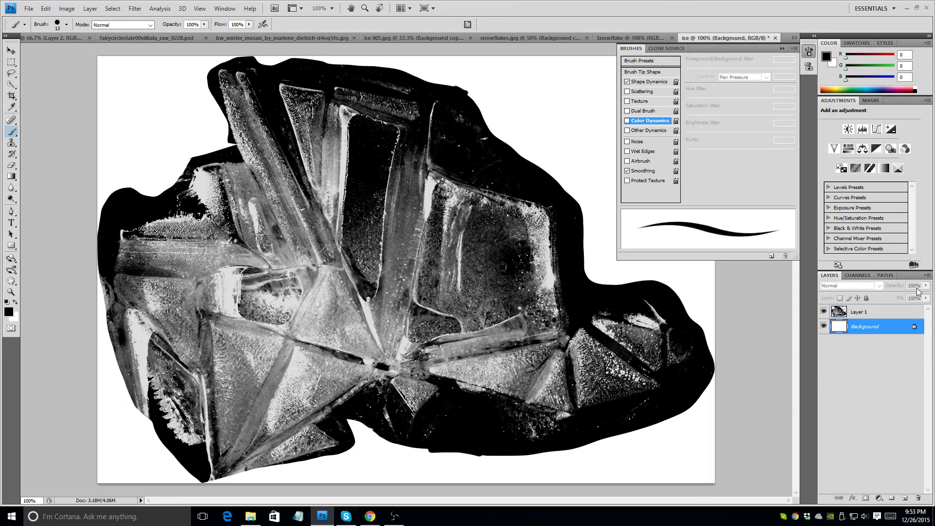
{"action": "key", "text": "alt+BackSpace"}
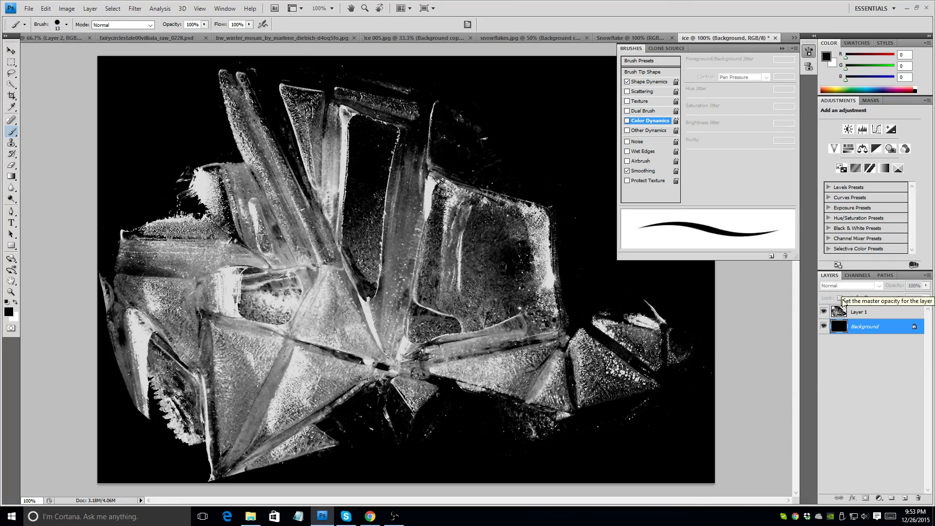
{"action": "left_click", "coordinate": [859, 312]}
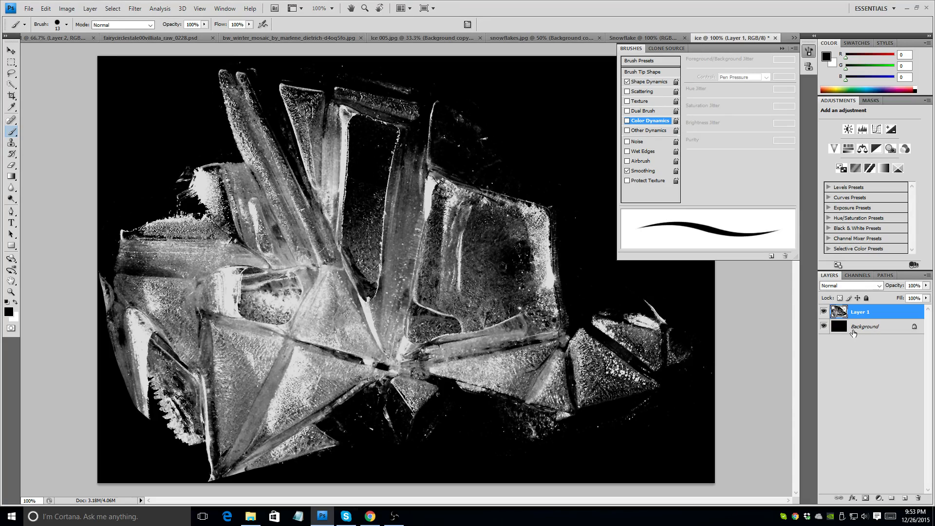
{"action": "key", "text": "ctrl+e"}
Step: Select the whole merged ice canvas and invert its colours
{"action": "key", "text": "ctrl+a"}
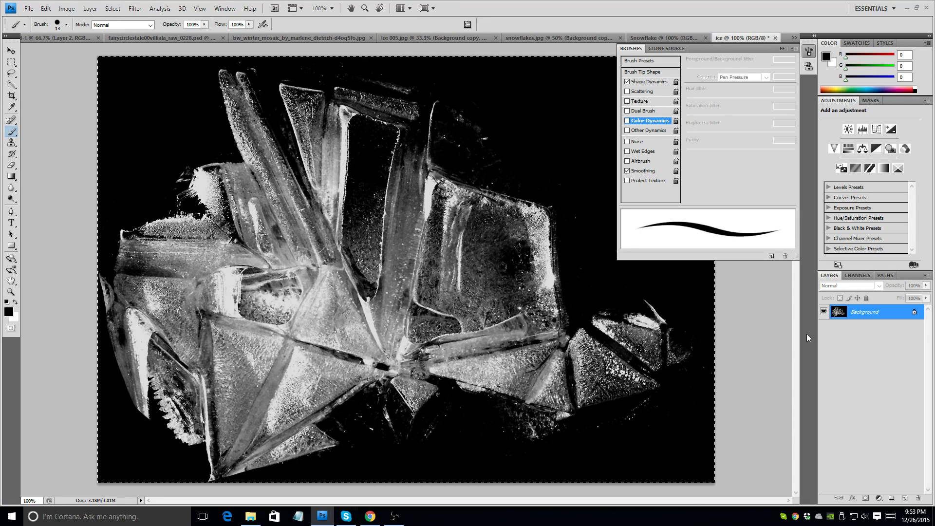
{"action": "left_click", "coordinate": [47, 8]}
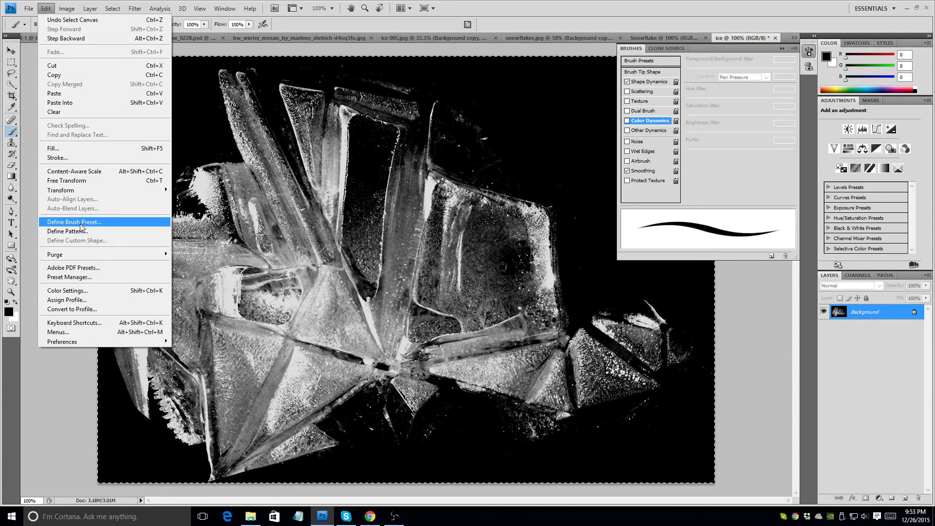
{"action": "left_click", "coordinate": [881, 311]}
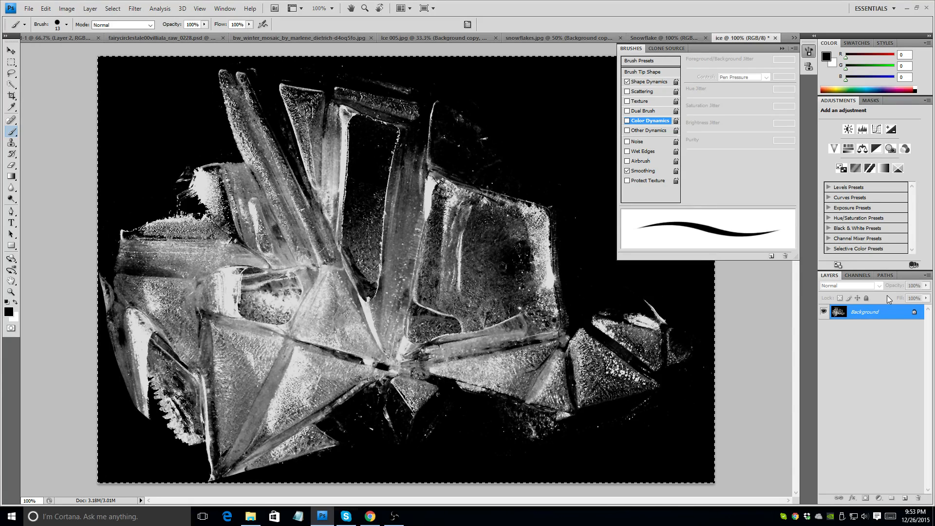
{"action": "key", "text": "ctrl+i"}
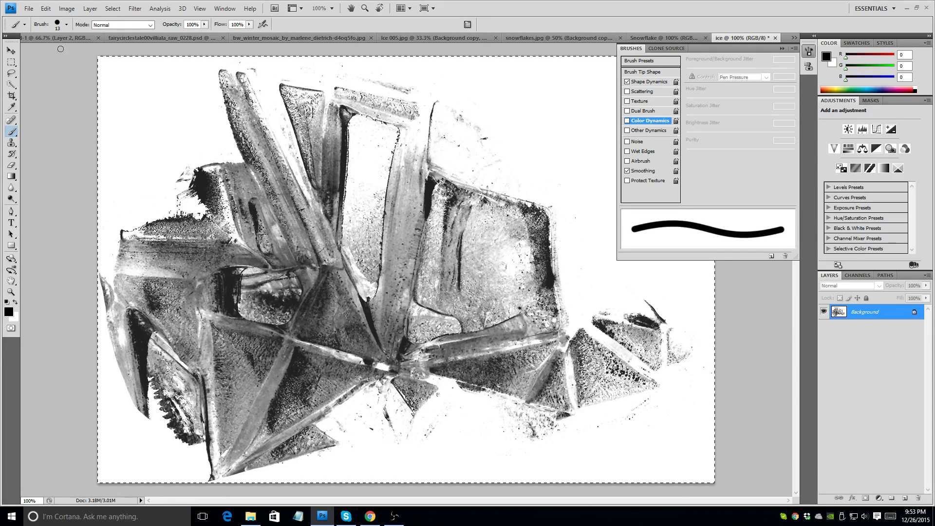
Step: Define the inverted ice image as a brush preset named ice
{"action": "left_click", "coordinate": [45, 9]}
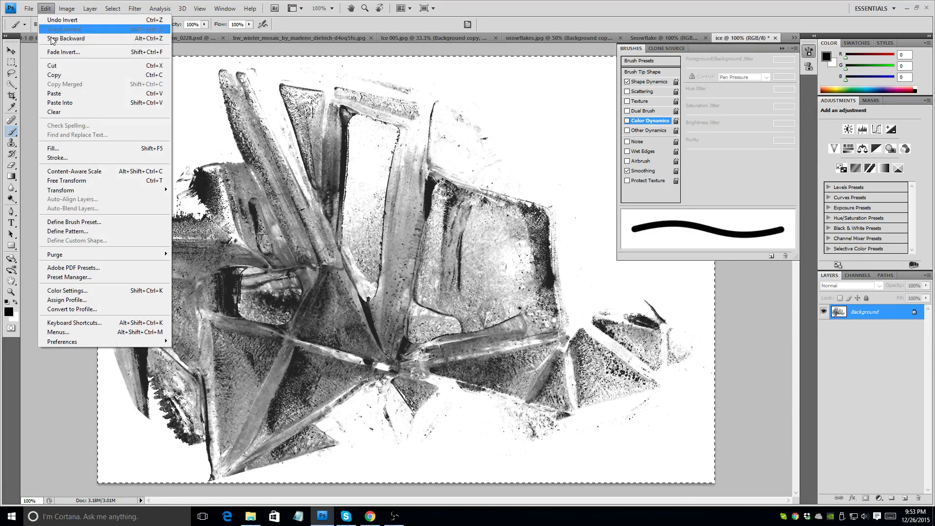
{"action": "left_click", "coordinate": [89, 223]}
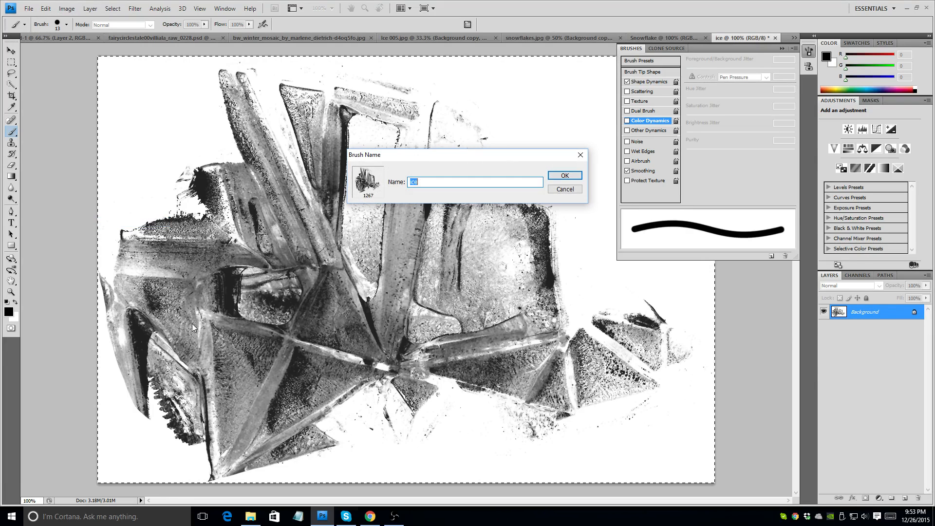
{"action": "left_click", "coordinate": [564, 176]}
Step: Switch to the Untitled-1 document, add a new layer above Layer 2 and make white the foreground colour
{"action": "left_click", "coordinate": [59, 37]}
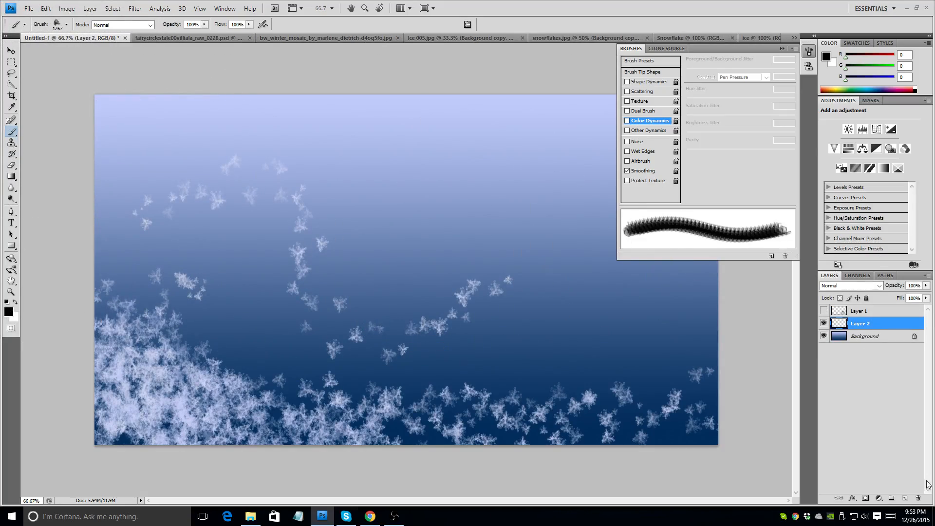
{"action": "left_click", "coordinate": [905, 498]}
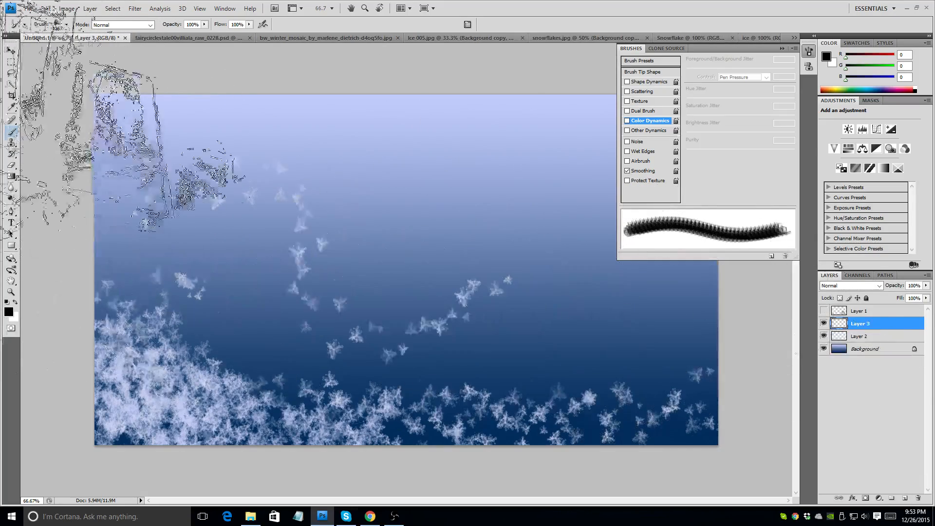
{"action": "left_click", "coordinate": [16, 303]}
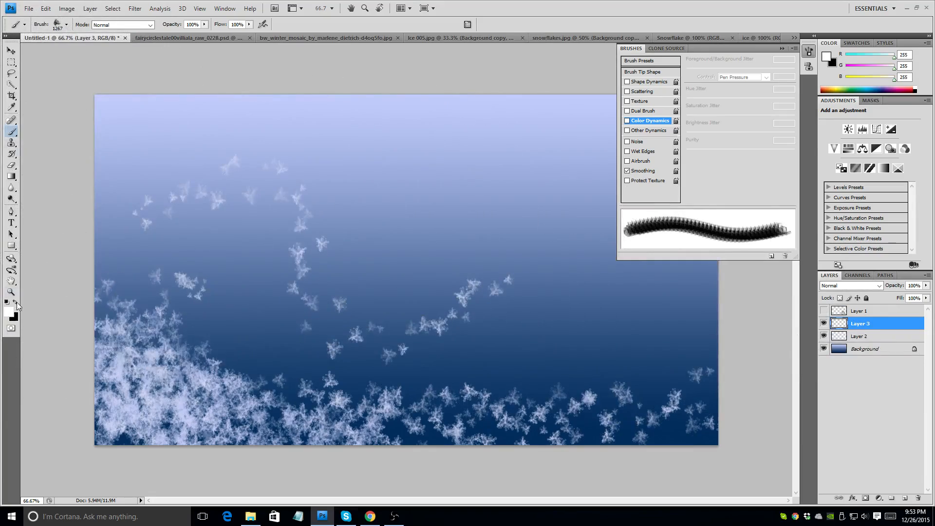
Step: Test the 1267 px ice brush with one white stamp right of the canvas centre, and clear the layer again
{"action": "left_click", "coordinate": [472, 241]}
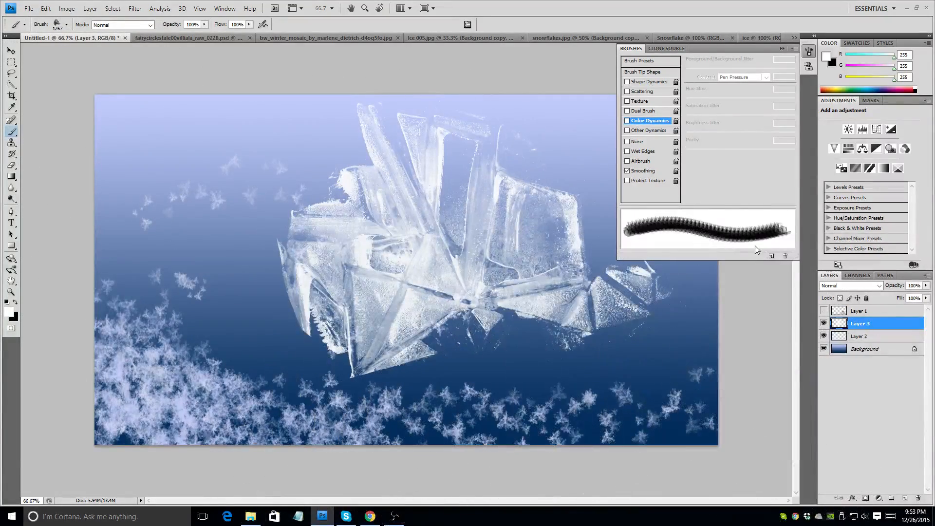
{"action": "key", "text": "ctrl+a"}
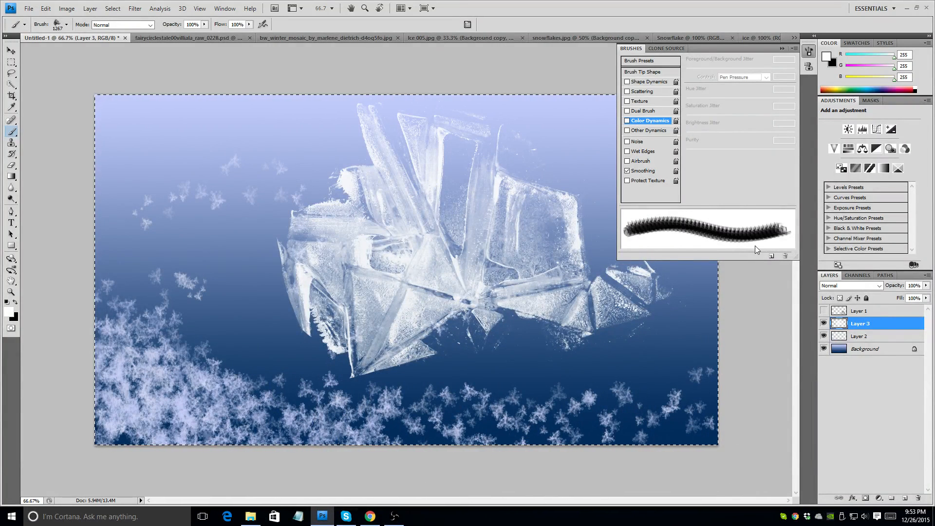
{"action": "key", "text": "Delete"}
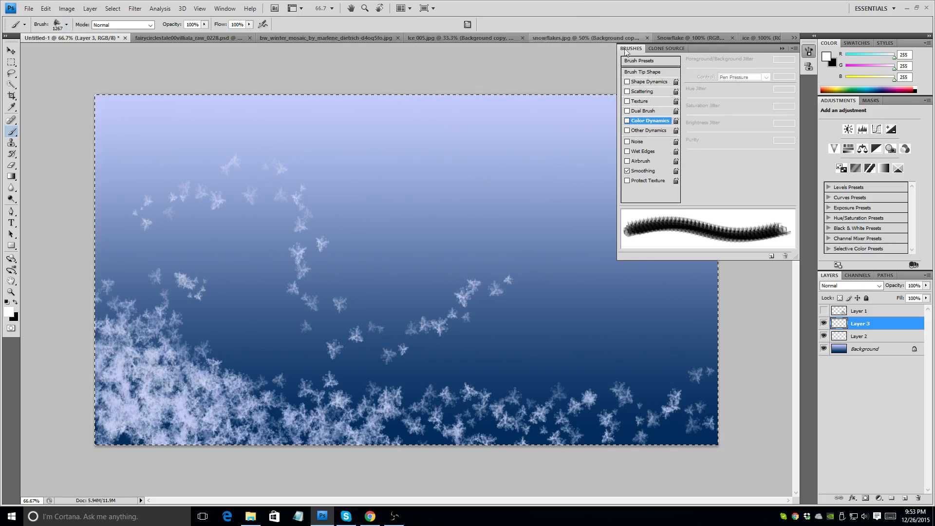
Step: Set the ice brush tip's diameter to 146 px and its spacing to 82%
{"action": "left_click", "coordinate": [648, 72]}
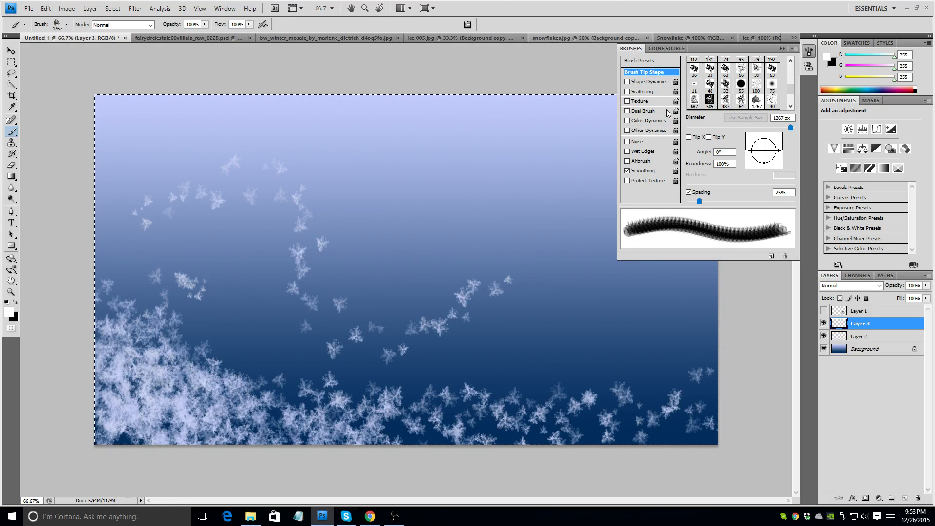
{"action": "left_click_drag", "start_coordinate": [790, 128], "coordinate": [753, 128]}
{"action": "left_click_drag", "start_coordinate": [698, 202], "coordinate": [730, 200]}
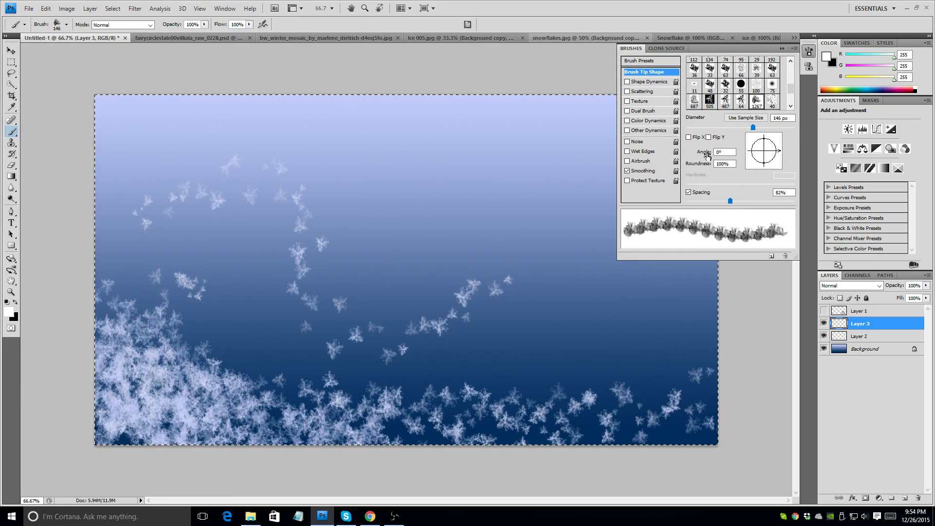
Step: Enable Shape Dynamics for the ice brush with a 30% minimum diameter and 33% angle jitter
{"action": "left_click", "coordinate": [627, 82]}
{"action": "left_click", "coordinate": [637, 82]}
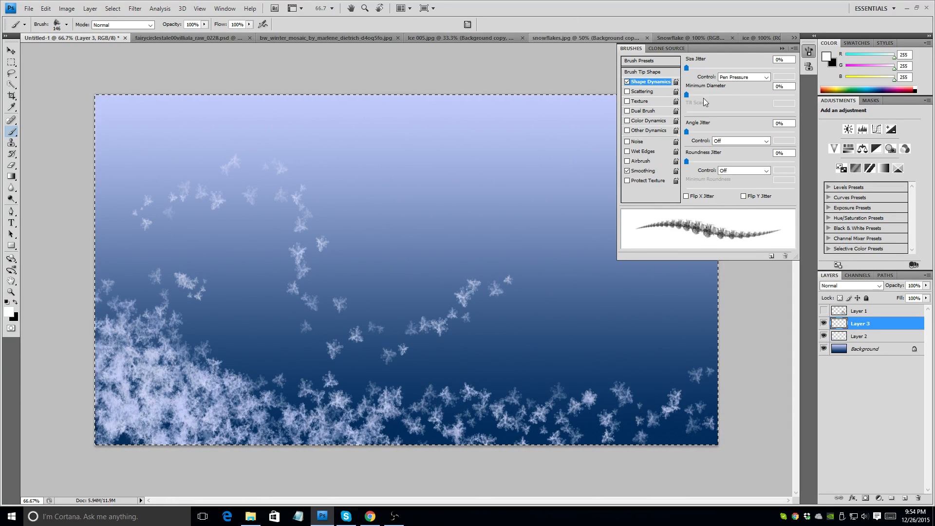
{"action": "mouse_move", "coordinate": [688, 95]}
{"action": "left_mouse_down"}
{"action": "mouse_move", "coordinate": [720, 94]}
{"action": "mouse_move", "coordinate": [719, 108]}
{"action": "mouse_move", "coordinate": [689, 131]}
{"action": "mouse_move", "coordinate": [726, 133]}
{"action": "left_mouse_up"}
Step: Enable Scattering for the ice brush with a small scatter amount, and turn on Flip X and Flip Y Jitter in Shape Dynamics
{"action": "left_click", "coordinate": [627, 91]}
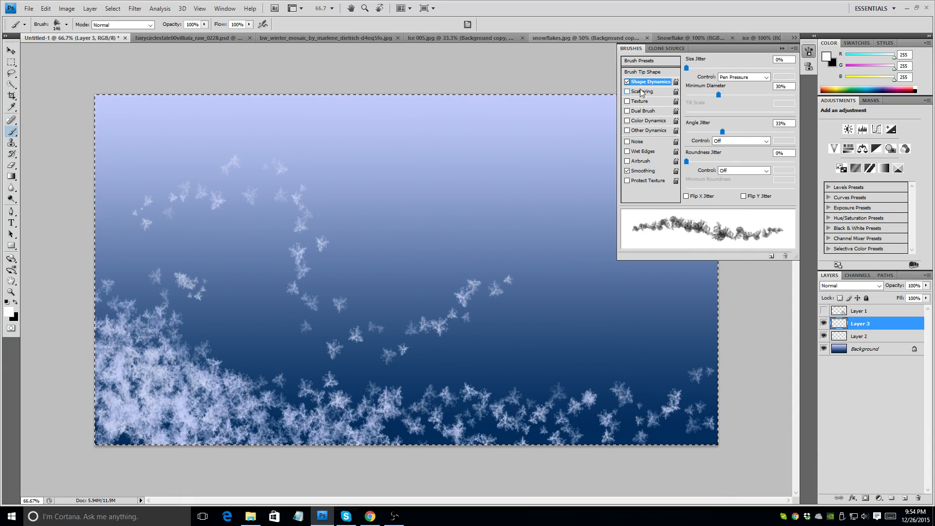
{"action": "left_click", "coordinate": [644, 91]}
{"action": "mouse_move", "coordinate": [717, 68]}
{"action": "left_mouse_down"}
{"action": "mouse_move", "coordinate": [690, 68]}
{"action": "mouse_move", "coordinate": [692, 97]}
{"action": "mouse_move", "coordinate": [691, 68]}
{"action": "left_mouse_up"}
{"action": "left_click", "coordinate": [653, 82]}
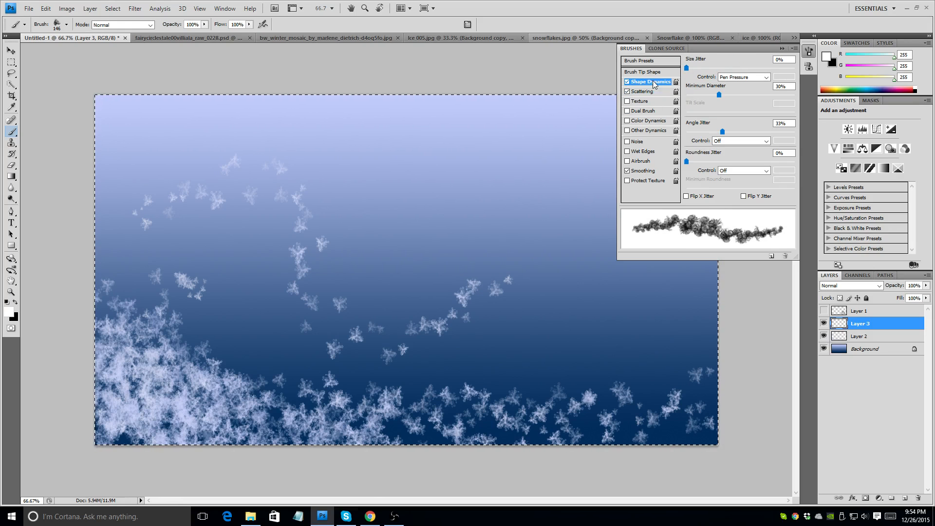
{"action": "left_click", "coordinate": [752, 198]}
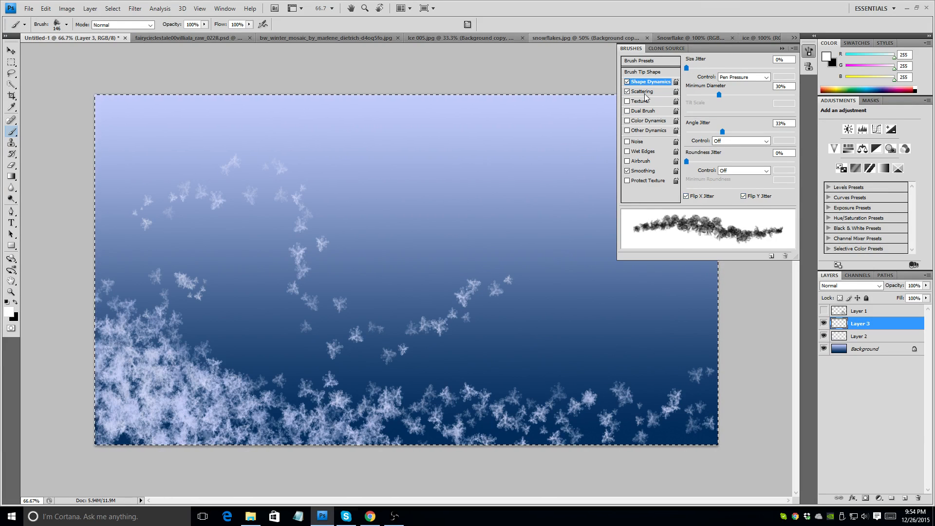
Step: Enable Other Dynamics and Color Dynamics for the ice brush, and change the background colour to a pale off-white
{"action": "left_click", "coordinate": [628, 131]}
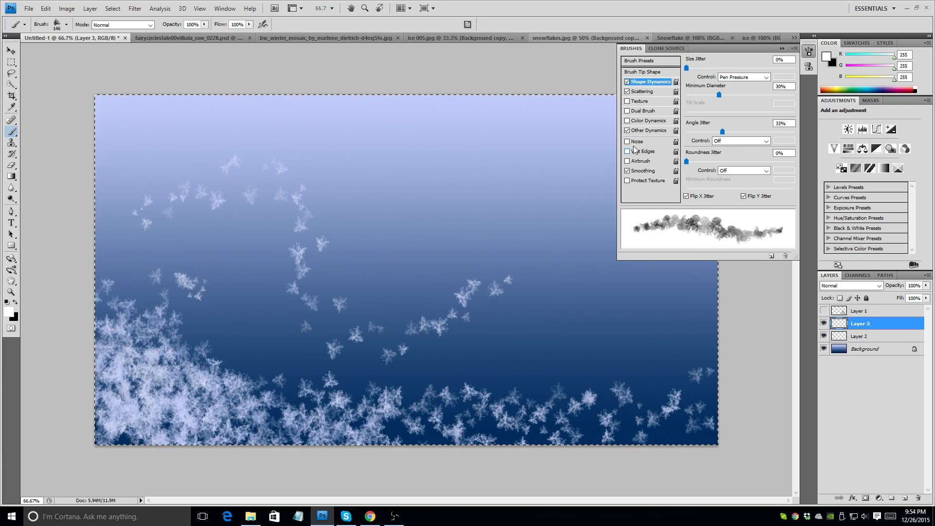
{"action": "left_click", "coordinate": [633, 121]}
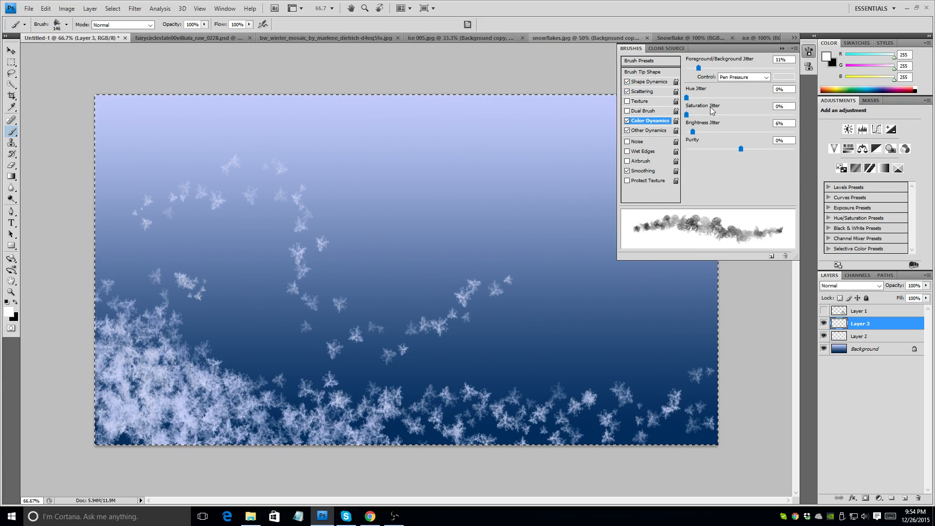
{"action": "left_click", "coordinate": [15, 319]}
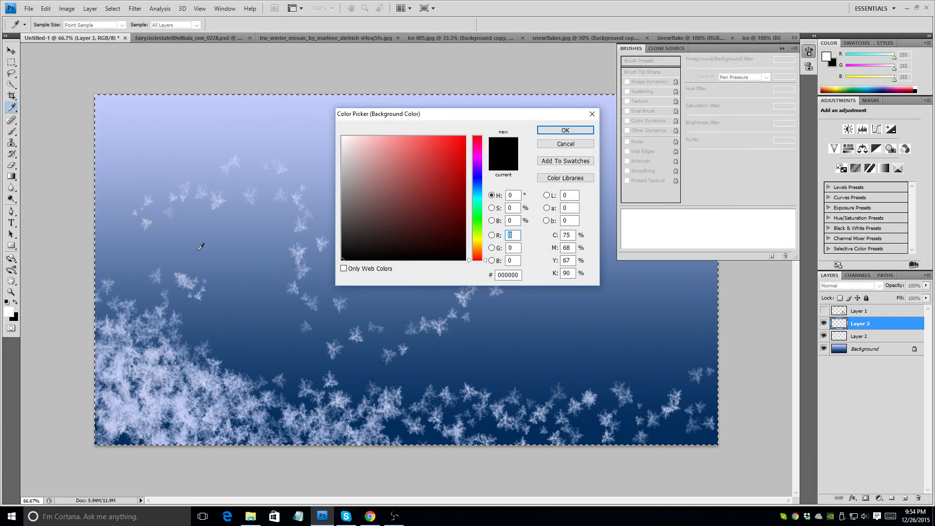
{"action": "left_click", "coordinate": [154, 107]}
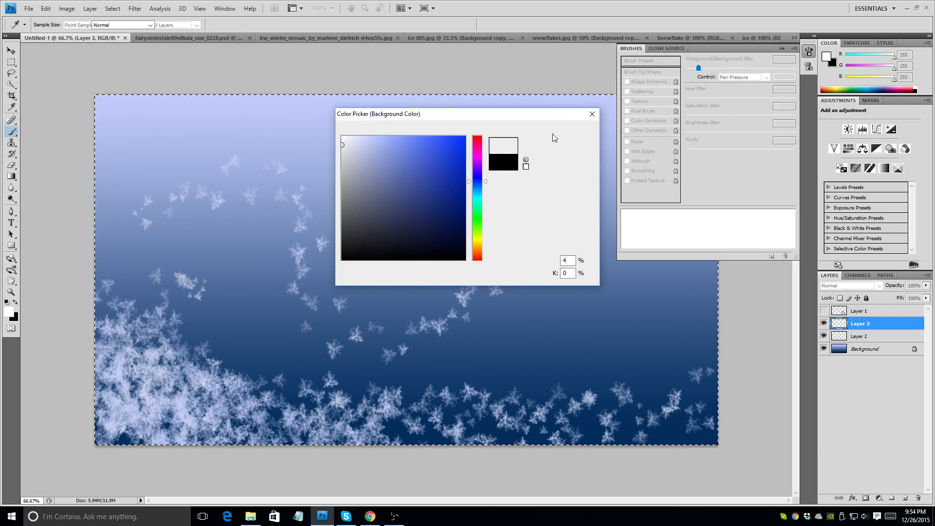
{"action": "left_click", "coordinate": [560, 130]}
{"action": "key", "text": "b"}
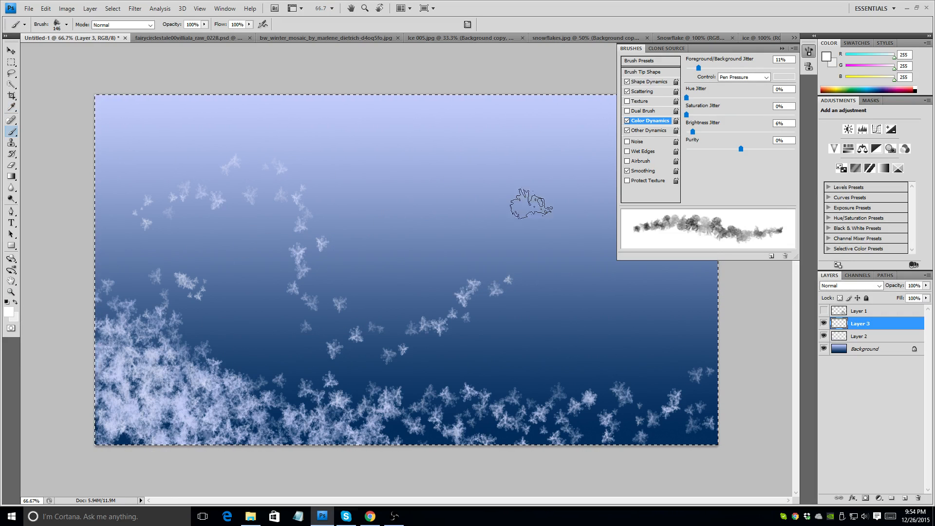
Step: Clear the selection and paint white ice on Layer 3 right of the centre, around the lower-right corner and along the upper-left and left edges
{"action": "key", "text": "ctrl+d"}
{"action": "mouse_move", "coordinate": [457, 216]}
{"action": "left_mouse_down"}
{"action": "mouse_move", "coordinate": [456, 260]}
{"action": "mouse_move", "coordinate": [490, 269]}
{"action": "left_mouse_up"}
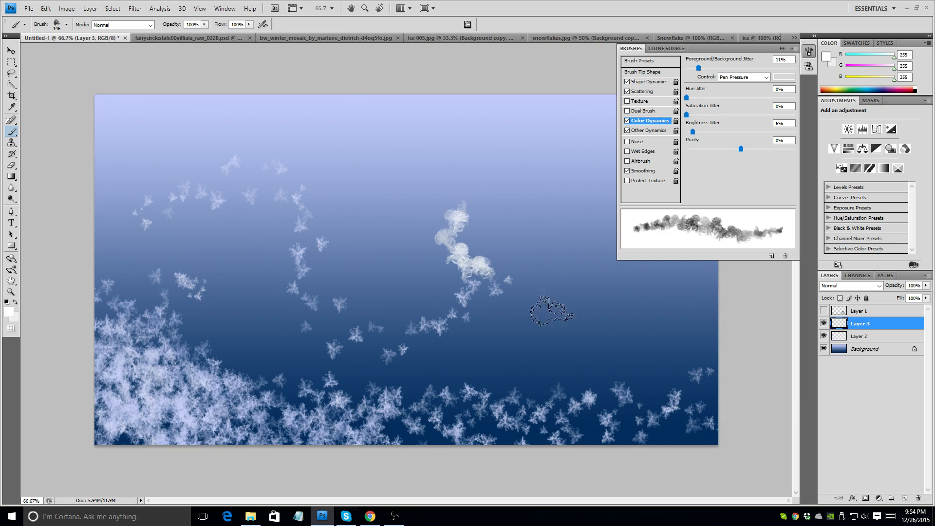
{"action": "mouse_move", "coordinate": [695, 397]}
{"action": "left_mouse_down"}
{"action": "mouse_move", "coordinate": [670, 430]}
{"action": "mouse_move", "coordinate": [698, 437]}
{"action": "mouse_move", "coordinate": [710, 332]}
{"action": "mouse_move", "coordinate": [690, 396]}
{"action": "mouse_move", "coordinate": [577, 416]}
{"action": "mouse_move", "coordinate": [580, 439]}
{"action": "mouse_move", "coordinate": [647, 407]}
{"action": "mouse_move", "coordinate": [573, 414]}
{"action": "mouse_move", "coordinate": [683, 445]}
{"action": "mouse_move", "coordinate": [669, 441]}
{"action": "mouse_move", "coordinate": [721, 268]}
{"action": "mouse_move", "coordinate": [683, 396]}
{"action": "mouse_move", "coordinate": [682, 346]}
{"action": "mouse_move", "coordinate": [655, 378]}
{"action": "mouse_move", "coordinate": [729, 369]}
{"action": "mouse_move", "coordinate": [724, 449]}
{"action": "mouse_move", "coordinate": [702, 396]}
{"action": "mouse_move", "coordinate": [586, 400]}
{"action": "mouse_move", "coordinate": [486, 455]}
{"action": "mouse_move", "coordinate": [438, 431]}
{"action": "mouse_move", "coordinate": [480, 420]}
{"action": "mouse_move", "coordinate": [483, 441]}
{"action": "mouse_move", "coordinate": [472, 413]}
{"action": "mouse_move", "coordinate": [609, 449]}
{"action": "mouse_move", "coordinate": [537, 398]}
{"action": "mouse_move", "coordinate": [631, 422]}
{"action": "mouse_move", "coordinate": [668, 351]}
{"action": "mouse_move", "coordinate": [632, 407]}
{"action": "mouse_move", "coordinate": [706, 322]}
{"action": "mouse_move", "coordinate": [689, 346]}
{"action": "mouse_move", "coordinate": [677, 282]}
{"action": "left_mouse_up"}
{"action": "mouse_move", "coordinate": [135, 124]}
{"action": "left_mouse_down"}
{"action": "mouse_move", "coordinate": [116, 98]}
{"action": "mouse_move", "coordinate": [108, 122]}
{"action": "mouse_move", "coordinate": [128, 127]}
{"action": "mouse_move", "coordinate": [191, 103]}
{"action": "mouse_move", "coordinate": [174, 101]}
{"action": "mouse_move", "coordinate": [220, 98]}
{"action": "mouse_move", "coordinate": [191, 81]}
{"action": "mouse_move", "coordinate": [209, 108]}
{"action": "mouse_move", "coordinate": [98, 195]}
{"action": "mouse_move", "coordinate": [75, 236]}
{"action": "mouse_move", "coordinate": [78, 269]}
{"action": "mouse_move", "coordinate": [102, 205]}
{"action": "mouse_move", "coordinate": [78, 312]}
{"action": "mouse_move", "coordinate": [102, 256]}
{"action": "mouse_move", "coordinate": [88, 335]}
{"action": "mouse_move", "coordinate": [125, 431]}
{"action": "left_mouse_up"}
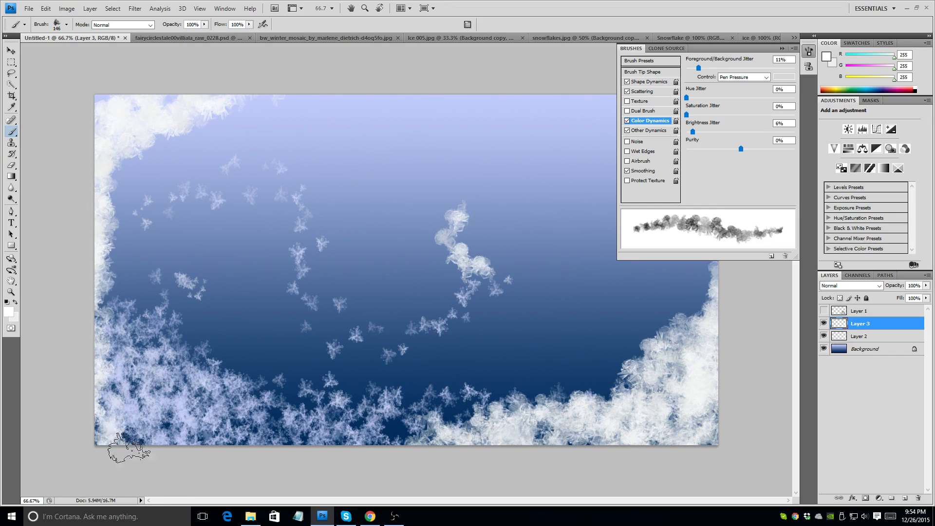
Step: Enable Dual Brush in Color Dodge mode with the 64 px tip, set to 323 px diameter, 51% spacing and 85% scatter
{"action": "left_click", "coordinate": [650, 112]}
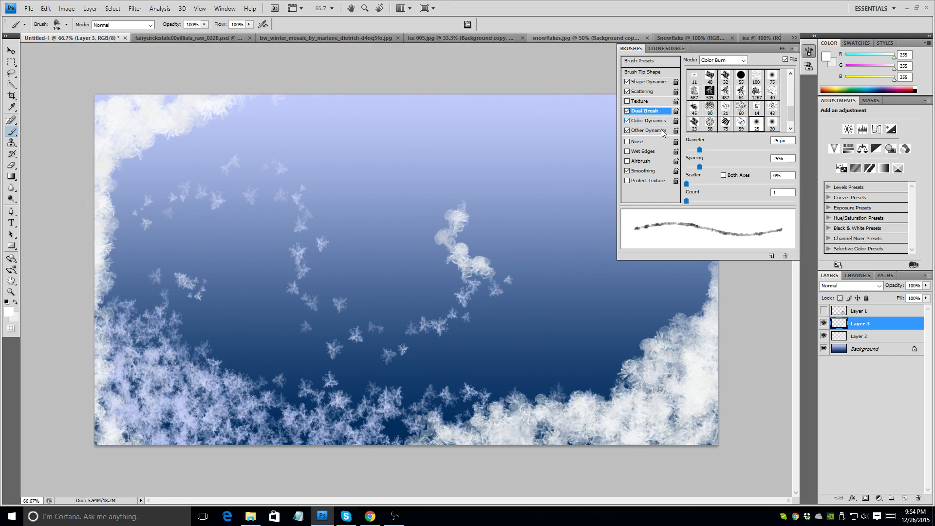
{"action": "left_click", "coordinate": [792, 119]}
{"action": "mouse_move", "coordinate": [792, 120]}
{"action": "left_mouse_down"}
{"action": "mouse_move", "coordinate": [797, 81]}
{"action": "mouse_move", "coordinate": [790, 126]}
{"action": "left_mouse_up"}
{"action": "left_click", "coordinate": [734, 61]}
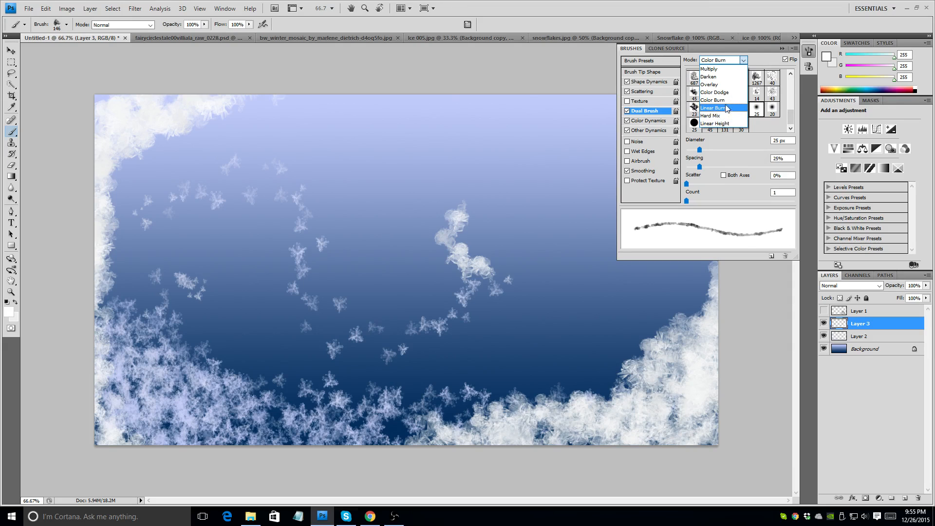
{"action": "left_click", "coordinate": [729, 93]}
{"action": "mouse_move", "coordinate": [791, 117]}
{"action": "left_mouse_down"}
{"action": "mouse_move", "coordinate": [792, 80]}
{"action": "mouse_move", "coordinate": [789, 116]}
{"action": "left_mouse_up"}
{"action": "left_click", "coordinate": [739, 97]}
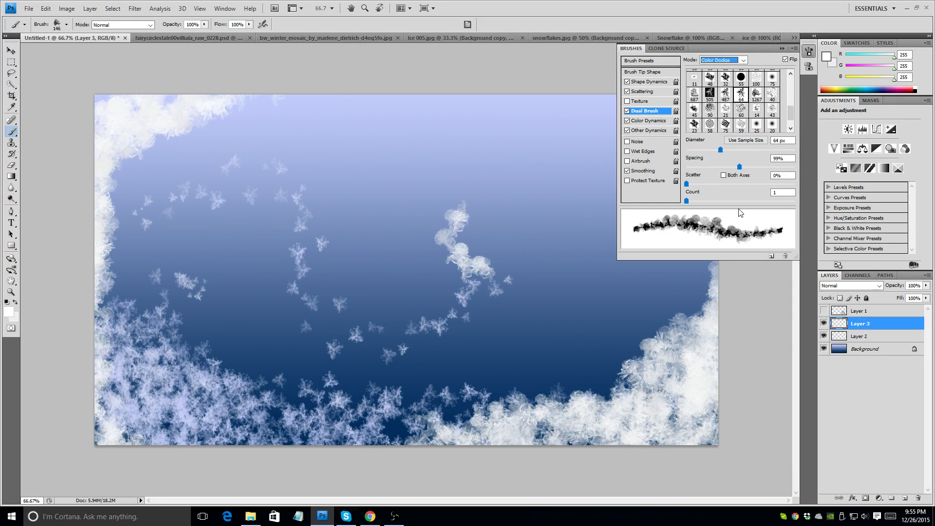
{"action": "mouse_move", "coordinate": [721, 149]}
{"action": "left_mouse_down"}
{"action": "mouse_move", "coordinate": [778, 144]}
{"action": "mouse_move", "coordinate": [753, 166]}
{"action": "mouse_move", "coordinate": [711, 166]}
{"action": "mouse_move", "coordinate": [696, 202]}
{"action": "mouse_move", "coordinate": [686, 200]}
{"action": "left_mouse_up"}
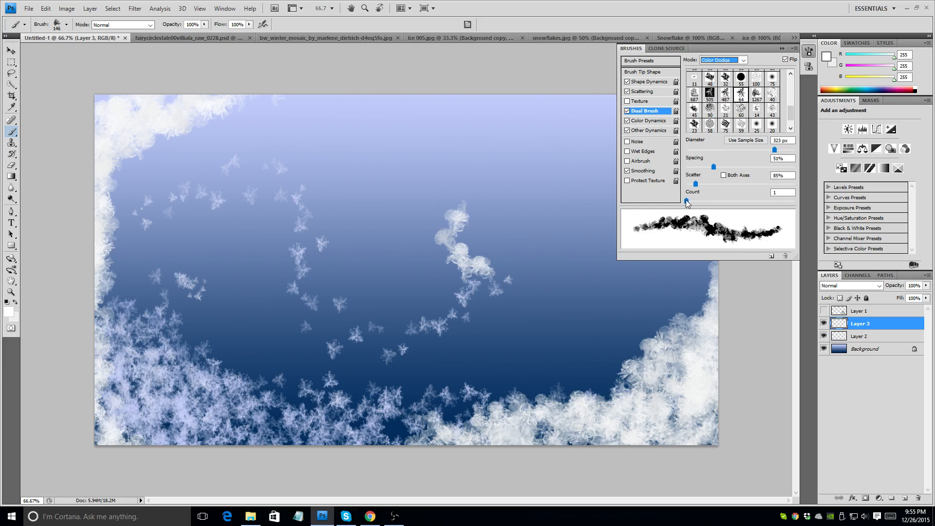
Step: Paint a curved Color Dodge ice stroke across the lower-left frost, and paint over the lower-right frost with Dual Brush set to Overlay
{"action": "mouse_move", "coordinate": [124, 282]}
{"action": "left_mouse_down"}
{"action": "mouse_move", "coordinate": [170, 336]}
{"action": "mouse_move", "coordinate": [250, 380]}
{"action": "mouse_move", "coordinate": [279, 375]}
{"action": "mouse_move", "coordinate": [243, 365]}
{"action": "mouse_move", "coordinate": [373, 375]}
{"action": "mouse_move", "coordinate": [294, 386]}
{"action": "mouse_move", "coordinate": [465, 394]}
{"action": "left_mouse_up"}
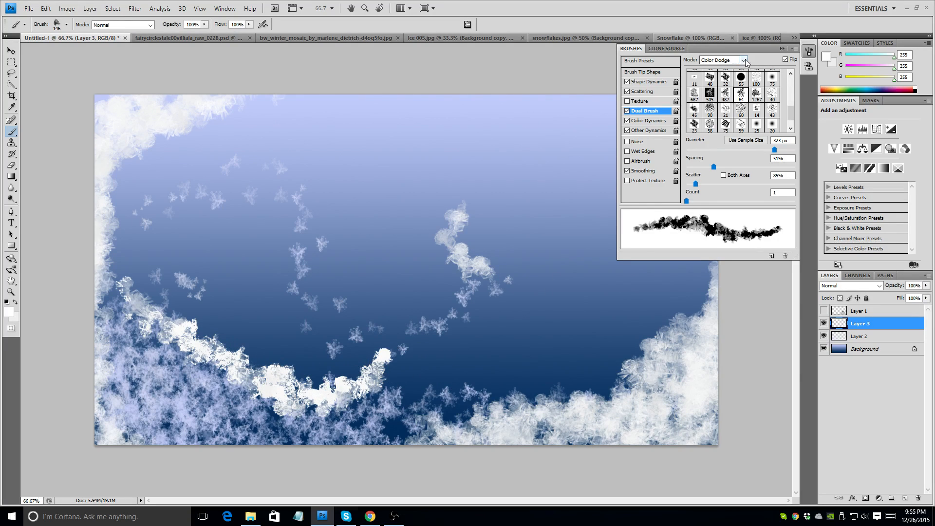
{"action": "left_click", "coordinate": [745, 60]}
{"action": "left_click", "coordinate": [729, 86]}
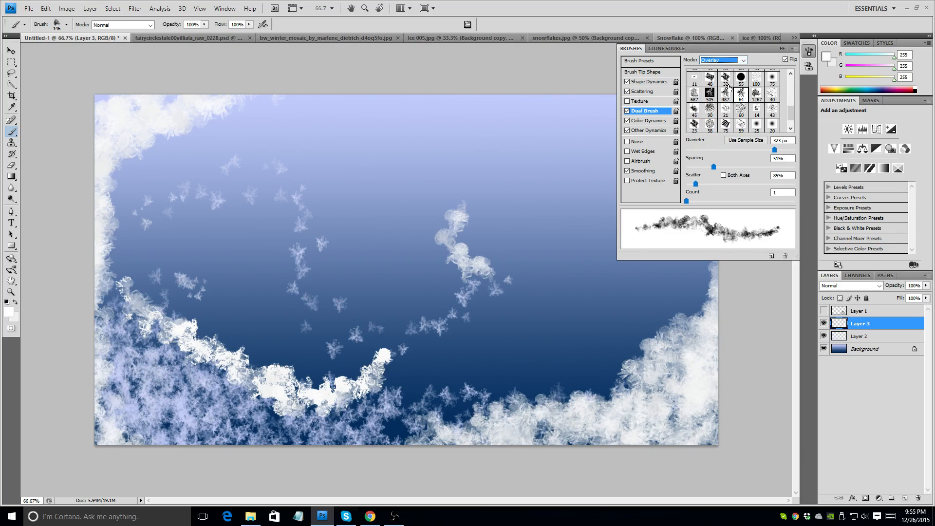
{"action": "mouse_move", "coordinate": [556, 375]}
{"action": "left_mouse_down"}
{"action": "mouse_move", "coordinate": [616, 354]}
{"action": "mouse_move", "coordinate": [593, 377]}
{"action": "mouse_move", "coordinate": [621, 381]}
{"action": "left_mouse_up"}
Step: Set the Dual Brush mode to Darken and paint ice along the canvas bottom and left edge and in an arch across the upper middle
{"action": "left_click", "coordinate": [745, 60]}
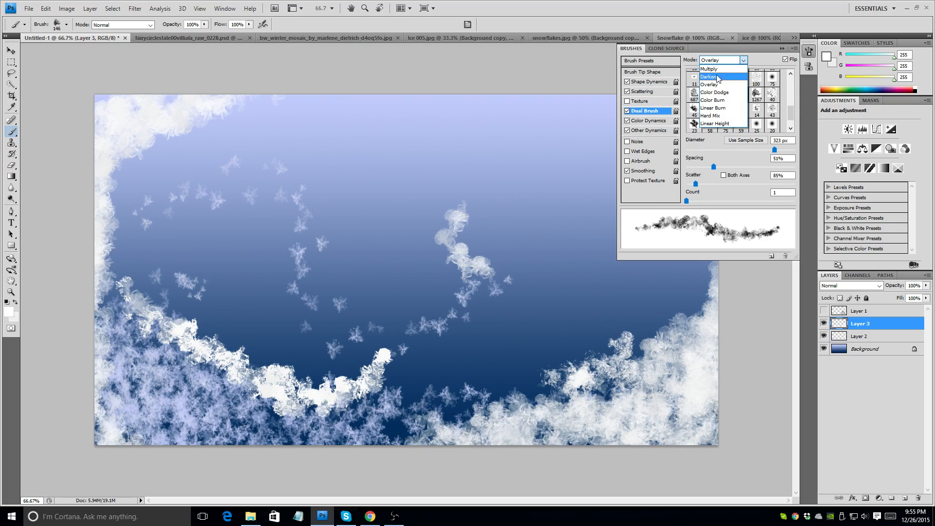
{"action": "left_click", "coordinate": [717, 78]}
{"action": "mouse_move", "coordinate": [519, 379]}
{"action": "left_mouse_down"}
{"action": "mouse_move", "coordinate": [578, 372]}
{"action": "mouse_move", "coordinate": [628, 324]}
{"action": "mouse_move", "coordinate": [689, 298]}
{"action": "mouse_move", "coordinate": [666, 310]}
{"action": "mouse_move", "coordinate": [682, 285]}
{"action": "mouse_move", "coordinate": [679, 303]}
{"action": "mouse_move", "coordinate": [632, 325]}
{"action": "mouse_move", "coordinate": [583, 327]}
{"action": "mouse_move", "coordinate": [457, 375]}
{"action": "mouse_move", "coordinate": [464, 384]}
{"action": "mouse_move", "coordinate": [456, 417]}
{"action": "mouse_move", "coordinate": [422, 397]}
{"action": "mouse_move", "coordinate": [389, 439]}
{"action": "mouse_move", "coordinate": [400, 415]}
{"action": "mouse_move", "coordinate": [376, 427]}
{"action": "mouse_move", "coordinate": [321, 383]}
{"action": "left_mouse_up"}
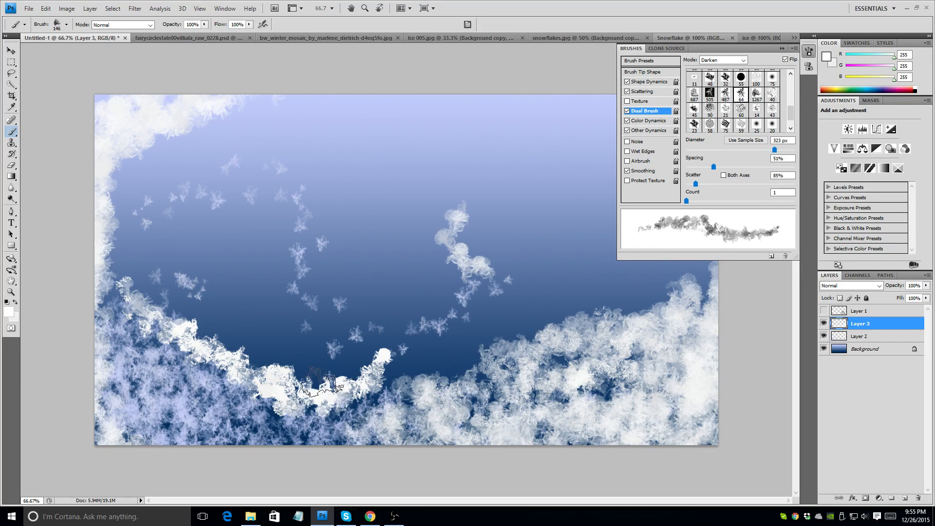
{"action": "mouse_move", "coordinate": [256, 380]}
{"action": "left_mouse_down"}
{"action": "mouse_move", "coordinate": [166, 312]}
{"action": "mouse_move", "coordinate": [180, 321]}
{"action": "mouse_move", "coordinate": [186, 414]}
{"action": "mouse_move", "coordinate": [180, 402]}
{"action": "mouse_move", "coordinate": [126, 388]}
{"action": "mouse_move", "coordinate": [107, 425]}
{"action": "left_mouse_up"}
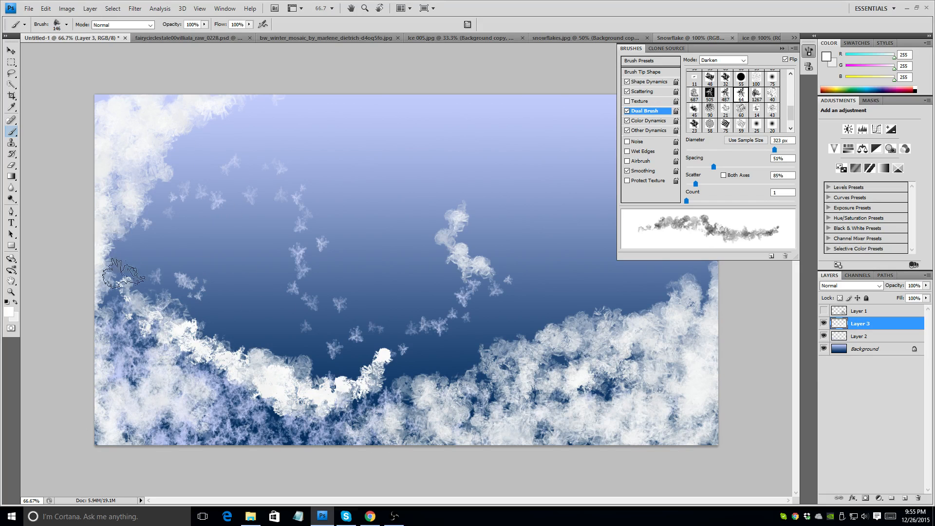
{"action": "mouse_move", "coordinate": [492, 146]}
{"action": "left_mouse_down"}
{"action": "mouse_move", "coordinate": [417, 156]}
{"action": "mouse_move", "coordinate": [436, 176]}
{"action": "mouse_move", "coordinate": [476, 167]}
{"action": "mouse_move", "coordinate": [511, 192]}
{"action": "mouse_move", "coordinate": [439, 182]}
{"action": "mouse_move", "coordinate": [325, 242]}
{"action": "mouse_move", "coordinate": [298, 209]}
{"action": "mouse_move", "coordinate": [355, 188]}
{"action": "mouse_move", "coordinate": [552, 168]}
{"action": "left_mouse_up"}
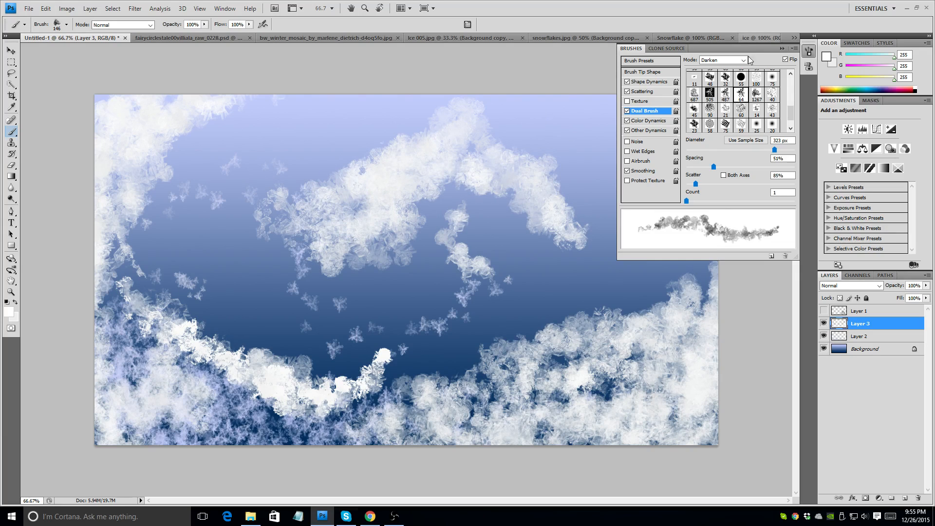
Step: Set the brush blending mode to Lighten and build up ice along the right edge, bottom and lower-left side of the canvas
{"action": "left_click", "coordinate": [782, 48]}
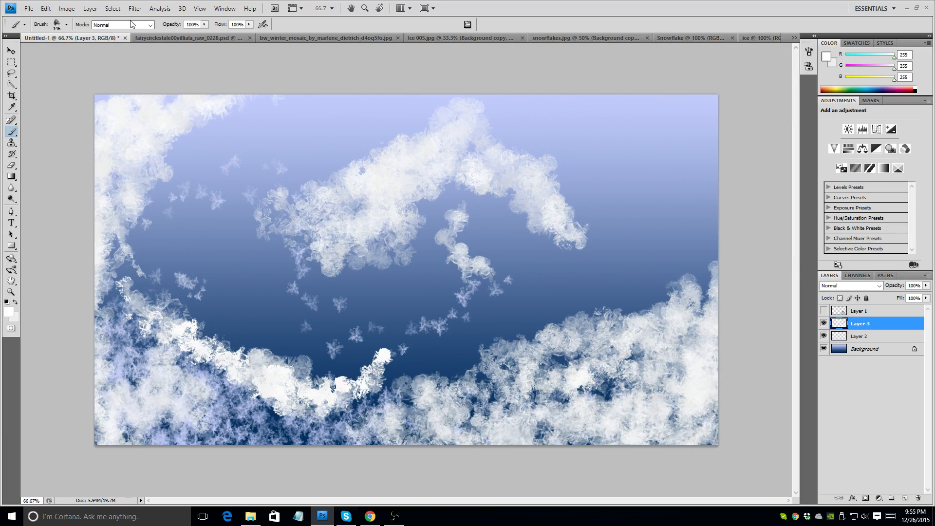
{"action": "left_click", "coordinate": [150, 26]}
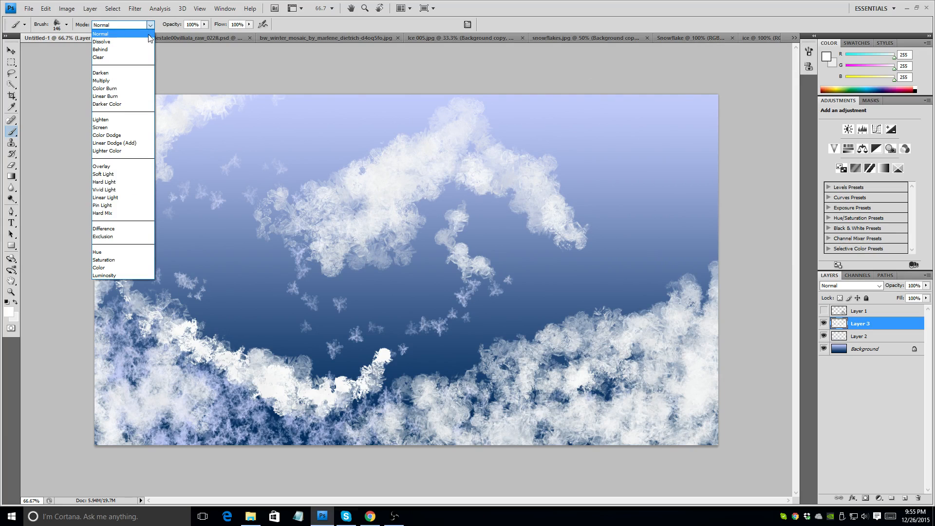
{"action": "left_click", "coordinate": [122, 120]}
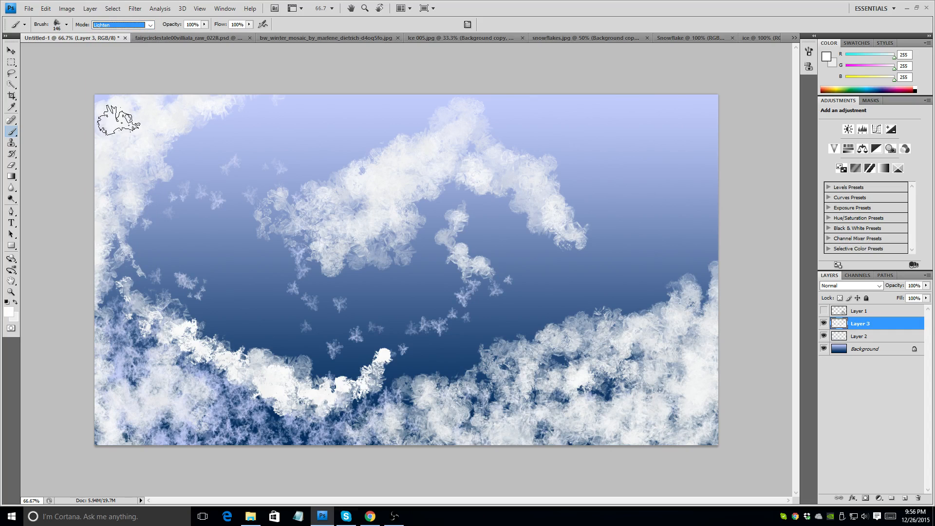
{"action": "mouse_move", "coordinate": [666, 124]}
{"action": "left_mouse_down"}
{"action": "mouse_move", "coordinate": [663, 162]}
{"action": "mouse_move", "coordinate": [675, 185]}
{"action": "left_mouse_up"}
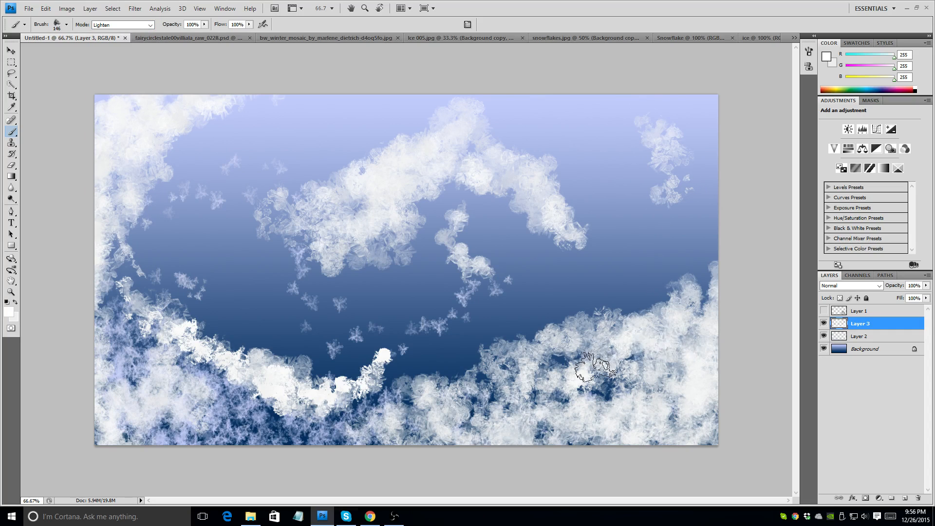
{"action": "mouse_move", "coordinate": [669, 340]}
{"action": "left_mouse_down"}
{"action": "mouse_move", "coordinate": [492, 375]}
{"action": "mouse_move", "coordinate": [432, 401]}
{"action": "mouse_move", "coordinate": [536, 370]}
{"action": "mouse_move", "coordinate": [468, 361]}
{"action": "mouse_move", "coordinate": [414, 387]}
{"action": "mouse_move", "coordinate": [396, 380]}
{"action": "mouse_move", "coordinate": [445, 358]}
{"action": "mouse_move", "coordinate": [548, 351]}
{"action": "mouse_move", "coordinate": [534, 407]}
{"action": "mouse_move", "coordinate": [619, 374]}
{"action": "mouse_move", "coordinate": [636, 392]}
{"action": "mouse_move", "coordinate": [695, 376]}
{"action": "mouse_move", "coordinate": [574, 382]}
{"action": "mouse_move", "coordinate": [666, 305]}
{"action": "mouse_move", "coordinate": [718, 224]}
{"action": "mouse_move", "coordinate": [717, 255]}
{"action": "mouse_move", "coordinate": [385, 399]}
{"action": "mouse_move", "coordinate": [234, 419]}
{"action": "mouse_move", "coordinate": [372, 435]}
{"action": "mouse_move", "coordinate": [633, 297]}
{"action": "mouse_move", "coordinate": [614, 242]}
{"action": "mouse_move", "coordinate": [679, 286]}
{"action": "mouse_move", "coordinate": [716, 108]}
{"action": "mouse_move", "coordinate": [710, 142]}
{"action": "mouse_move", "coordinate": [706, 98]}
{"action": "left_mouse_up"}
{"action": "mouse_move", "coordinate": [143, 287]}
{"action": "left_mouse_down"}
{"action": "mouse_move", "coordinate": [144, 330]}
{"action": "mouse_move", "coordinate": [125, 331]}
{"action": "mouse_move", "coordinate": [128, 359]}
{"action": "mouse_move", "coordinate": [109, 332]}
{"action": "mouse_move", "coordinate": [99, 251]}
{"action": "mouse_move", "coordinate": [121, 349]}
{"action": "mouse_move", "coordinate": [129, 302]}
{"action": "mouse_move", "coordinate": [222, 377]}
{"action": "left_mouse_up"}
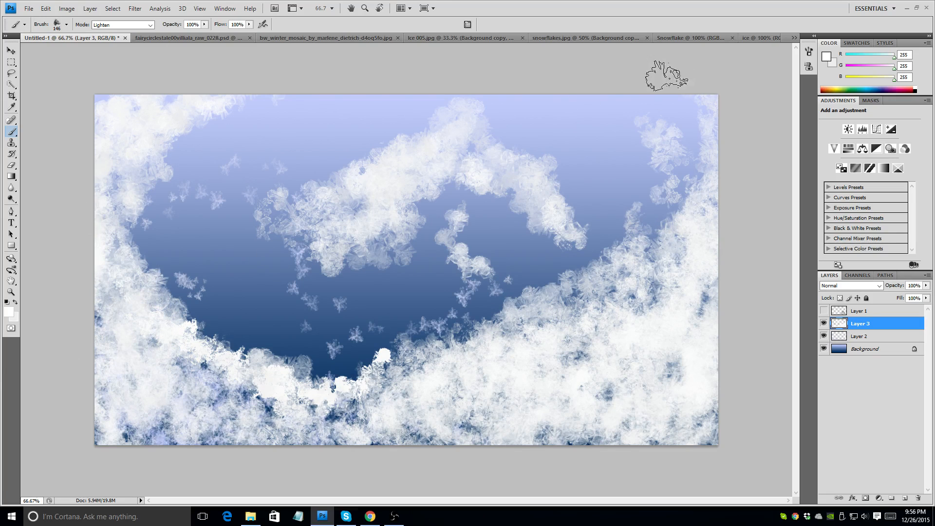
Step: Fill the open blue middle and the remaining gaps of the canvas with ice strokes in Lighten mode
{"action": "left_click", "coordinate": [66, 24]}
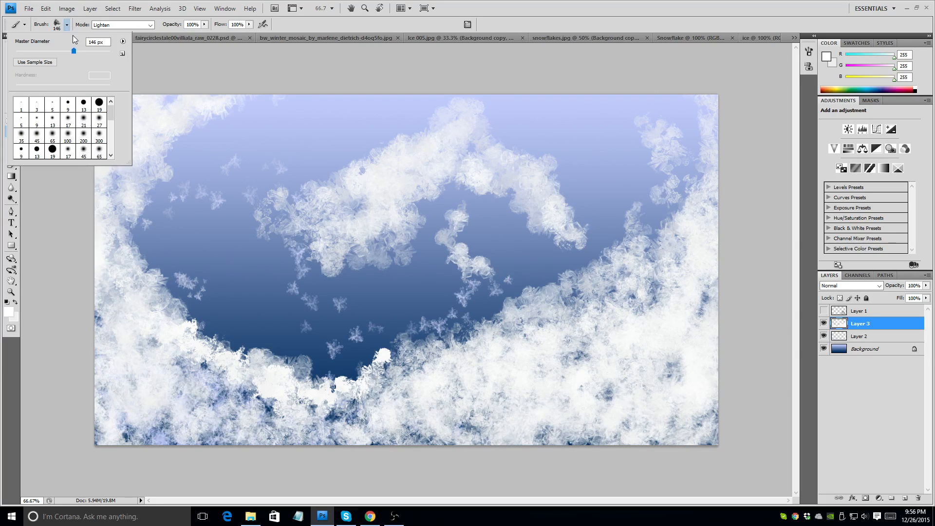
{"action": "left_click", "coordinate": [324, 25]}
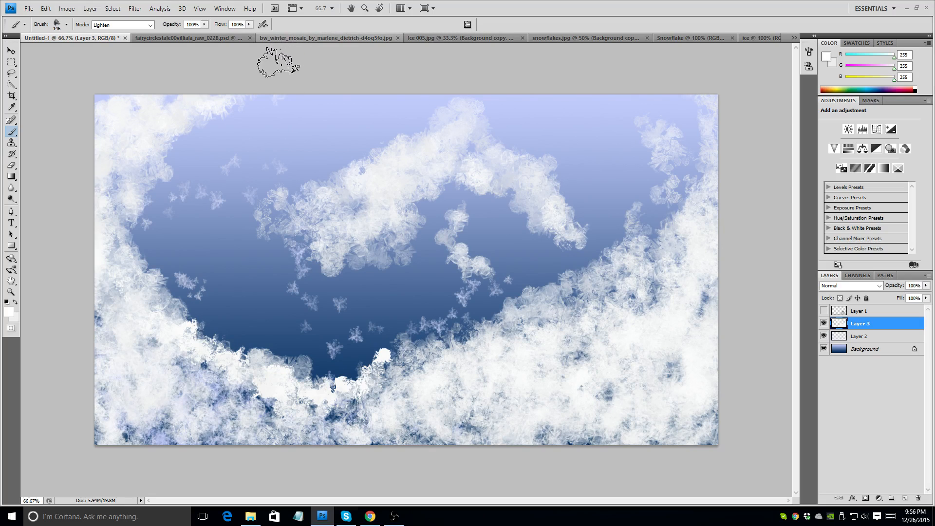
{"action": "mouse_move", "coordinate": [230, 265]}
{"action": "left_mouse_down"}
{"action": "mouse_move", "coordinate": [282, 329]}
{"action": "mouse_move", "coordinate": [357, 344]}
{"action": "left_mouse_up"}
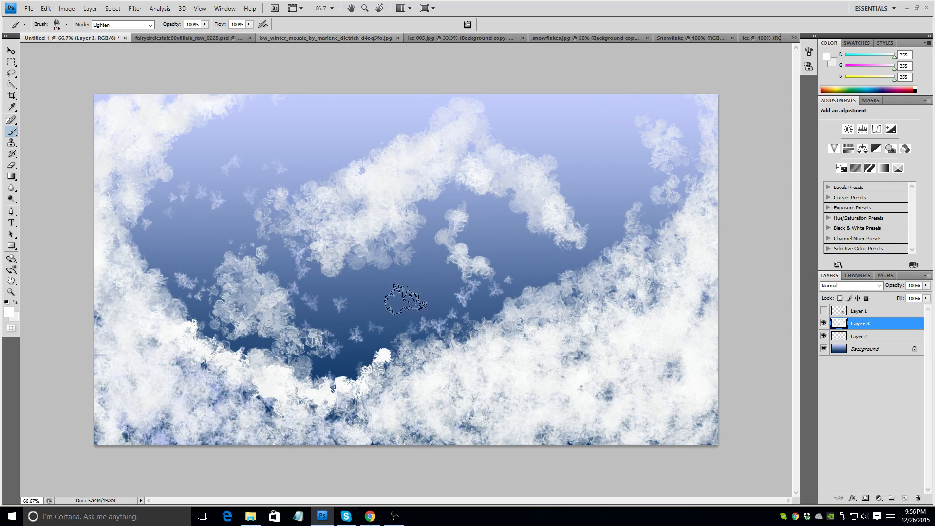
{"action": "mouse_move", "coordinate": [405, 299]}
{"action": "left_mouse_down"}
{"action": "mouse_move", "coordinate": [483, 255]}
{"action": "mouse_move", "coordinate": [405, 301]}
{"action": "mouse_move", "coordinate": [297, 277]}
{"action": "mouse_move", "coordinate": [367, 272]}
{"action": "mouse_move", "coordinate": [153, 243]}
{"action": "mouse_move", "coordinate": [379, 151]}
{"action": "mouse_move", "coordinate": [280, 140]}
{"action": "mouse_move", "coordinate": [279, 213]}
{"action": "mouse_move", "coordinate": [261, 151]}
{"action": "mouse_move", "coordinate": [346, 119]}
{"action": "mouse_move", "coordinate": [628, 147]}
{"action": "mouse_move", "coordinate": [625, 134]}
{"action": "mouse_move", "coordinate": [493, 252]}
{"action": "mouse_move", "coordinate": [395, 254]}
{"action": "mouse_move", "coordinate": [477, 195]}
{"action": "mouse_move", "coordinate": [721, 148]}
{"action": "mouse_move", "coordinate": [632, 172]}
{"action": "mouse_move", "coordinate": [364, 354]}
{"action": "mouse_move", "coordinate": [385, 206]}
{"action": "mouse_move", "coordinate": [422, 235]}
{"action": "mouse_move", "coordinate": [407, 295]}
{"action": "mouse_move", "coordinate": [456, 335]}
{"action": "mouse_move", "coordinate": [561, 263]}
{"action": "mouse_move", "coordinate": [216, 272]}
{"action": "mouse_move", "coordinate": [249, 342]}
{"action": "mouse_move", "coordinate": [358, 380]}
{"action": "mouse_move", "coordinate": [167, 287]}
{"action": "mouse_move", "coordinate": [167, 235]}
{"action": "mouse_move", "coordinate": [352, 139]}
{"action": "mouse_move", "coordinate": [197, 258]}
{"action": "mouse_move", "coordinate": [216, 231]}
{"action": "mouse_move", "coordinate": [199, 256]}
{"action": "mouse_move", "coordinate": [228, 158]}
{"action": "mouse_move", "coordinate": [144, 216]}
{"action": "mouse_move", "coordinate": [195, 227]}
{"action": "mouse_move", "coordinate": [158, 247]}
{"action": "mouse_move", "coordinate": [298, 294]}
{"action": "mouse_move", "coordinate": [328, 364]}
{"action": "mouse_move", "coordinate": [312, 268]}
{"action": "mouse_move", "coordinate": [306, 398]}
{"action": "mouse_move", "coordinate": [146, 366]}
{"action": "mouse_move", "coordinate": [363, 416]}
{"action": "mouse_move", "coordinate": [188, 345]}
{"action": "mouse_move", "coordinate": [361, 438]}
{"action": "mouse_move", "coordinate": [269, 364]}
{"action": "mouse_move", "coordinate": [198, 344]}
{"action": "left_mouse_up"}
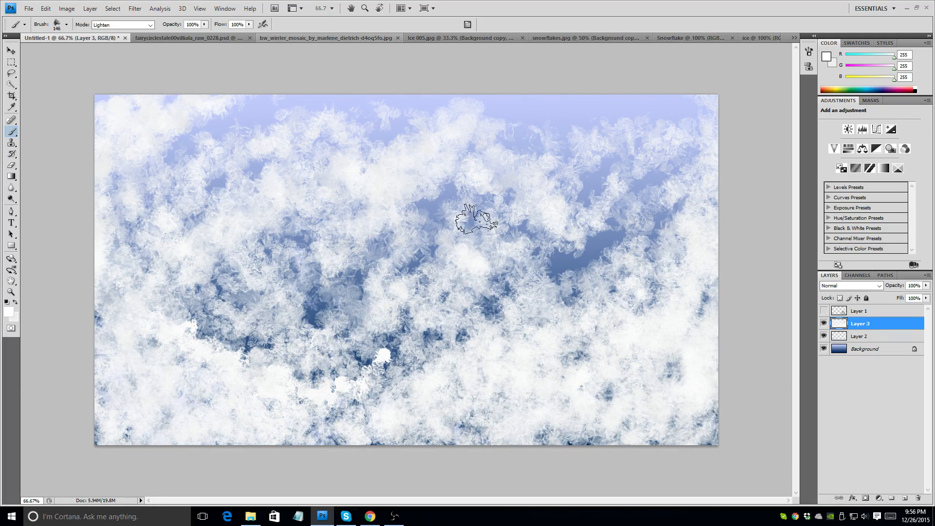
{"action": "mouse_move", "coordinate": [355, 370]}
{"action": "left_mouse_down"}
{"action": "mouse_move", "coordinate": [376, 428]}
{"action": "mouse_move", "coordinate": [372, 372]}
{"action": "left_mouse_up"}
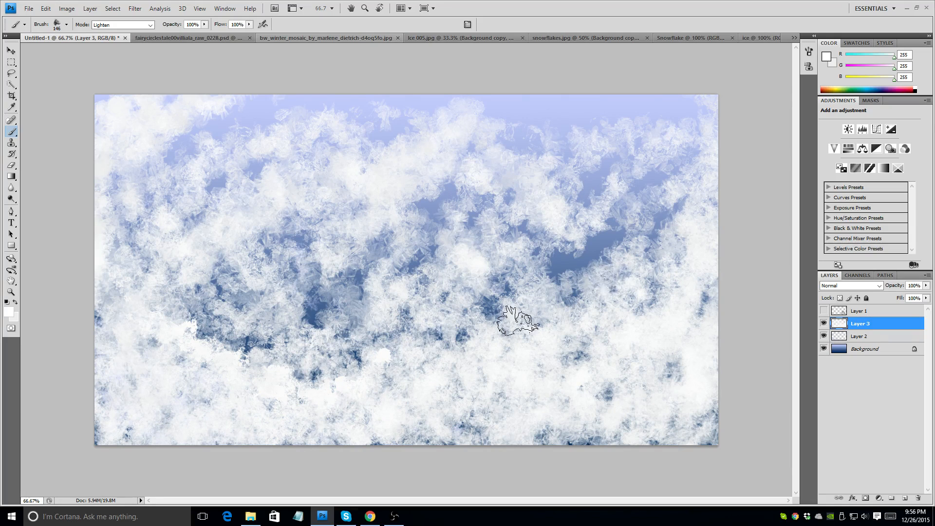
{"action": "mouse_move", "coordinate": [507, 317]}
{"action": "left_mouse_down"}
{"action": "mouse_move", "coordinate": [606, 237]}
{"action": "mouse_move", "coordinate": [568, 257]}
{"action": "left_mouse_up"}
{"action": "left_click_drag", "start_coordinate": [606, 428], "coordinate": [509, 436]}
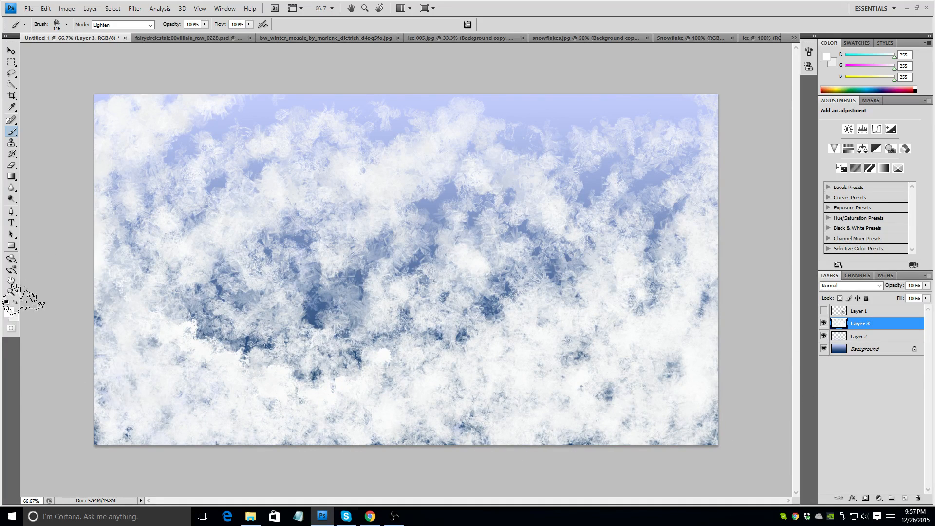
Step: Set the foreground color to pale blue (RGB 239, 242, 255) and the background to grey (RGB 183), and paint over the lower-left ice
{"action": "left_click", "coordinate": [13, 312]}
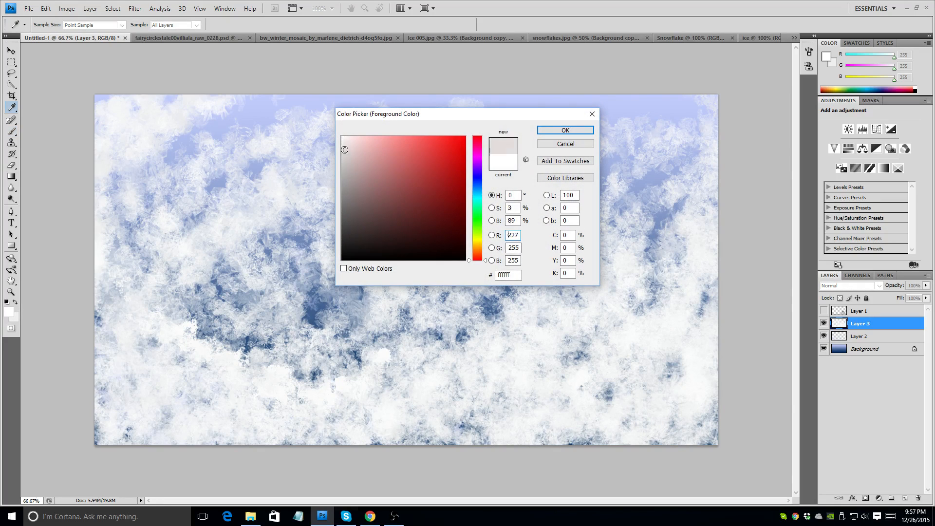
{"action": "left_click", "coordinate": [566, 131]}
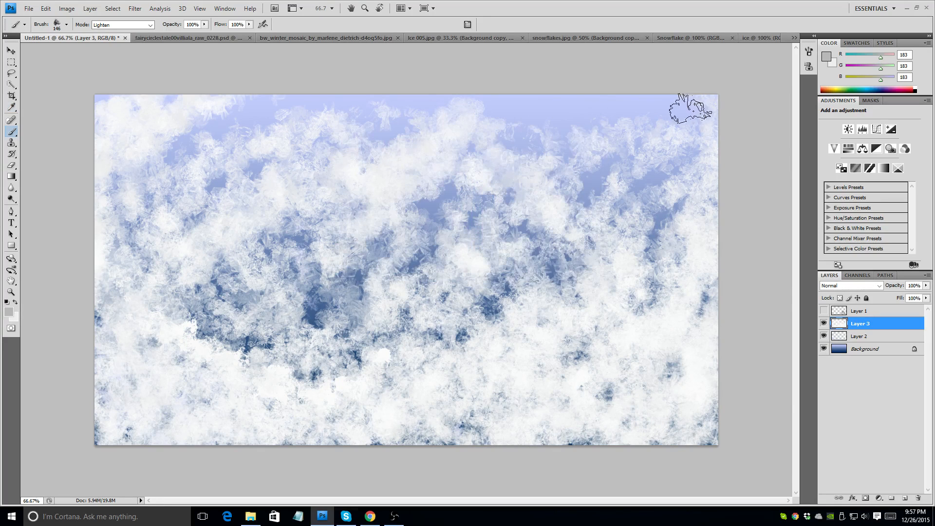
{"action": "left_click", "coordinate": [14, 302]}
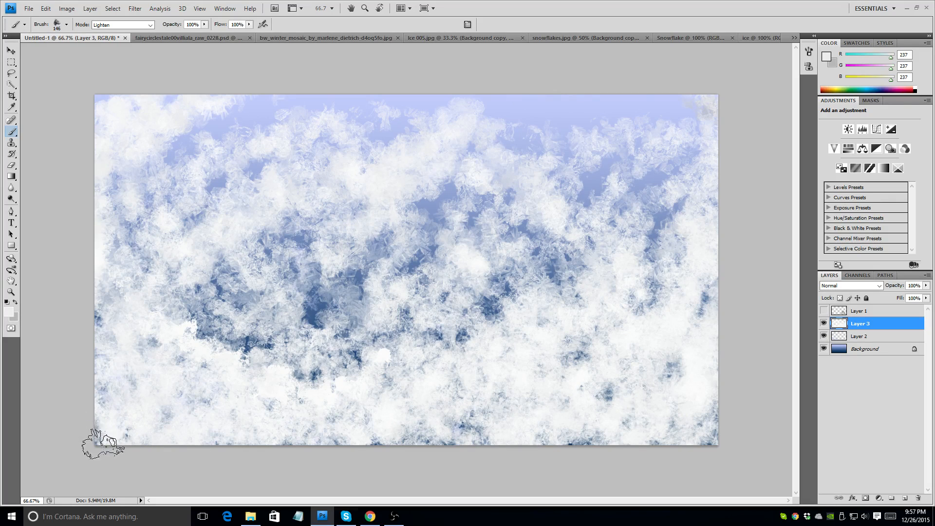
{"action": "left_click", "coordinate": [9, 314]}
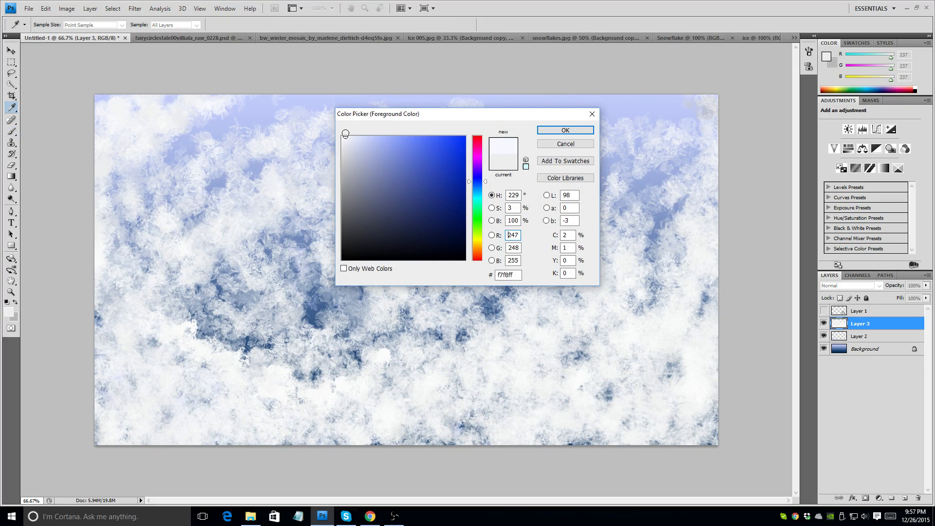
{"action": "left_click", "coordinate": [565, 130]}
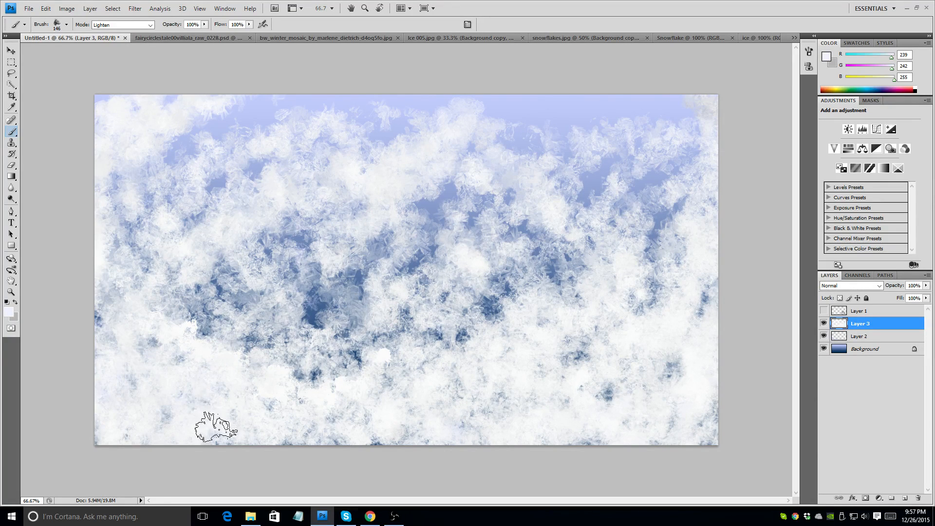
Step: Hide Layer 3 and make Layer 2 the active layer for painting
{"action": "left_click", "coordinate": [824, 323]}
{"action": "left_click", "coordinate": [696, 372]}
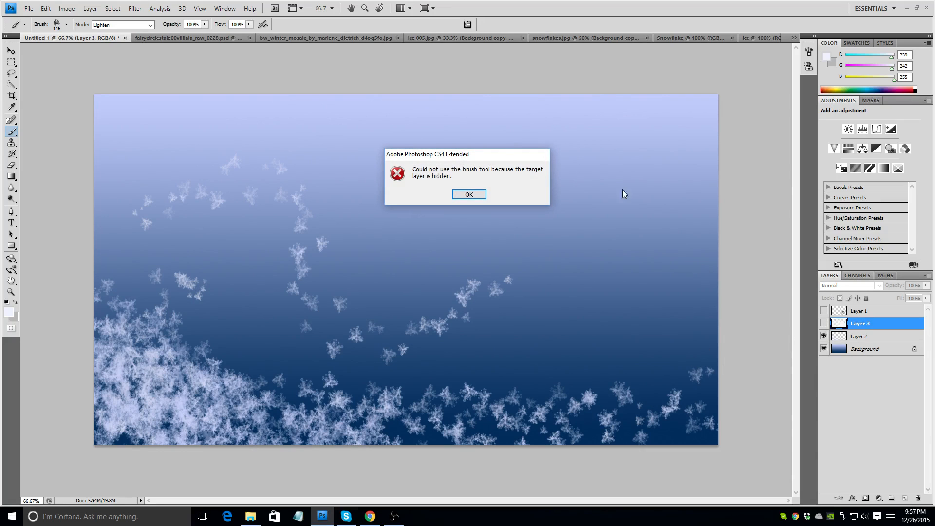
{"action": "left_click", "coordinate": [469, 195]}
{"action": "left_click", "coordinate": [877, 337]}
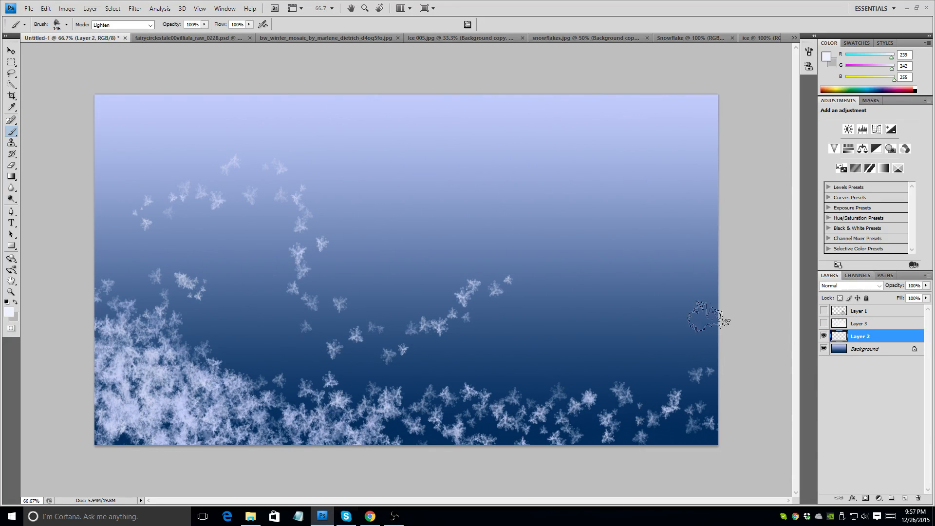
Step: Paint pale blue ice on Layer 2 along the canvas bottom and both side edges, plus a wavy stroke right of the upper middle
{"action": "mouse_move", "coordinate": [701, 361]}
{"action": "left_mouse_down"}
{"action": "mouse_move", "coordinate": [659, 382]}
{"action": "mouse_move", "coordinate": [655, 404]}
{"action": "mouse_move", "coordinate": [720, 350]}
{"action": "mouse_move", "coordinate": [672, 428]}
{"action": "mouse_move", "coordinate": [720, 443]}
{"action": "mouse_move", "coordinate": [716, 219]}
{"action": "mouse_move", "coordinate": [643, 379]}
{"action": "mouse_move", "coordinate": [502, 424]}
{"action": "mouse_move", "coordinate": [609, 399]}
{"action": "mouse_move", "coordinate": [687, 341]}
{"action": "mouse_move", "coordinate": [565, 404]}
{"action": "mouse_move", "coordinate": [539, 439]}
{"action": "mouse_move", "coordinate": [491, 442]}
{"action": "mouse_move", "coordinate": [461, 458]}
{"action": "mouse_move", "coordinate": [641, 453]}
{"action": "mouse_move", "coordinate": [636, 422]}
{"action": "mouse_move", "coordinate": [721, 307]}
{"action": "mouse_move", "coordinate": [703, 346]}
{"action": "mouse_move", "coordinate": [713, 288]}
{"action": "mouse_move", "coordinate": [576, 391]}
{"action": "mouse_move", "coordinate": [692, 294]}
{"action": "mouse_move", "coordinate": [699, 250]}
{"action": "mouse_move", "coordinate": [560, 393]}
{"action": "mouse_move", "coordinate": [468, 399]}
{"action": "mouse_move", "coordinate": [506, 371]}
{"action": "mouse_move", "coordinate": [650, 322]}
{"action": "left_mouse_up"}
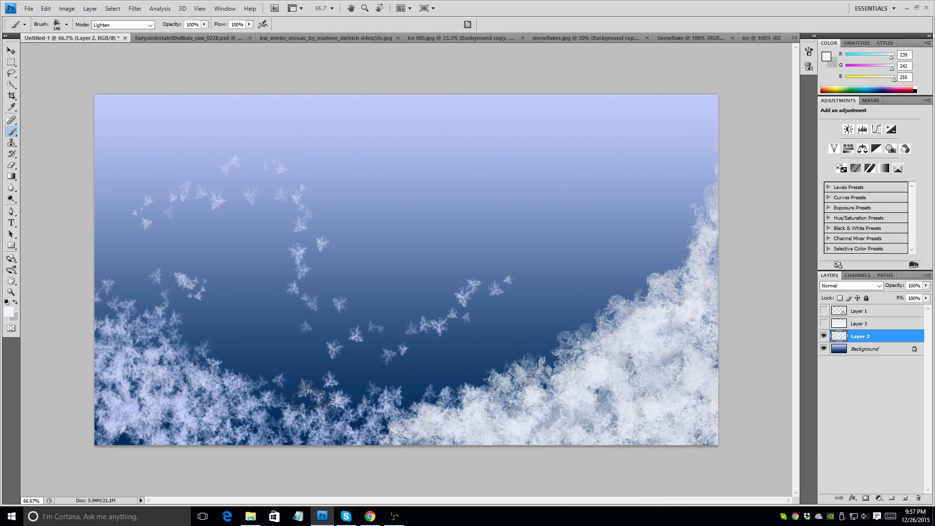
{"action": "mouse_move", "coordinate": [83, 392]}
{"action": "left_mouse_down"}
{"action": "mouse_move", "coordinate": [100, 439]}
{"action": "mouse_move", "coordinate": [103, 347]}
{"action": "mouse_move", "coordinate": [149, 364]}
{"action": "mouse_move", "coordinate": [161, 410]}
{"action": "mouse_move", "coordinate": [152, 392]}
{"action": "mouse_move", "coordinate": [287, 442]}
{"action": "mouse_move", "coordinate": [182, 387]}
{"action": "mouse_move", "coordinate": [260, 385]}
{"action": "left_mouse_up"}
{"action": "mouse_move", "coordinate": [99, 264]}
{"action": "left_mouse_down"}
{"action": "mouse_move", "coordinate": [97, 186]}
{"action": "mouse_move", "coordinate": [118, 374]}
{"action": "mouse_move", "coordinate": [96, 148]}
{"action": "mouse_move", "coordinate": [103, 250]}
{"action": "mouse_move", "coordinate": [106, 115]}
{"action": "mouse_move", "coordinate": [117, 285]}
{"action": "mouse_move", "coordinate": [163, 358]}
{"action": "mouse_move", "coordinate": [227, 383]}
{"action": "mouse_move", "coordinate": [166, 376]}
{"action": "mouse_move", "coordinate": [236, 465]}
{"action": "mouse_move", "coordinate": [321, 431]}
{"action": "mouse_move", "coordinate": [357, 339]}
{"action": "mouse_move", "coordinate": [260, 427]}
{"action": "mouse_move", "coordinate": [478, 428]}
{"action": "mouse_move", "coordinate": [176, 404]}
{"action": "mouse_move", "coordinate": [624, 402]}
{"action": "mouse_move", "coordinate": [347, 394]}
{"action": "mouse_move", "coordinate": [488, 365]}
{"action": "mouse_move", "coordinate": [435, 390]}
{"action": "mouse_move", "coordinate": [431, 437]}
{"action": "mouse_move", "coordinate": [664, 292]}
{"action": "mouse_move", "coordinate": [471, 390]}
{"action": "mouse_move", "coordinate": [596, 375]}
{"action": "mouse_move", "coordinate": [661, 323]}
{"action": "mouse_move", "coordinate": [724, 116]}
{"action": "mouse_move", "coordinate": [718, 165]}
{"action": "mouse_move", "coordinate": [607, 304]}
{"action": "mouse_move", "coordinate": [551, 328]}
{"action": "mouse_move", "coordinate": [527, 351]}
{"action": "mouse_move", "coordinate": [660, 301]}
{"action": "mouse_move", "coordinate": [700, 235]}
{"action": "mouse_move", "coordinate": [678, 237]}
{"action": "mouse_move", "coordinate": [683, 324]}
{"action": "mouse_move", "coordinate": [551, 398]}
{"action": "mouse_move", "coordinate": [643, 362]}
{"action": "mouse_move", "coordinate": [665, 434]}
{"action": "mouse_move", "coordinate": [683, 444]}
{"action": "mouse_move", "coordinate": [704, 304]}
{"action": "mouse_move", "coordinate": [720, 406]}
{"action": "mouse_move", "coordinate": [558, 399]}
{"action": "mouse_move", "coordinate": [572, 370]}
{"action": "mouse_move", "coordinate": [616, 423]}
{"action": "mouse_move", "coordinate": [613, 409]}
{"action": "mouse_move", "coordinate": [515, 386]}
{"action": "mouse_move", "coordinate": [275, 403]}
{"action": "mouse_move", "coordinate": [365, 459]}
{"action": "mouse_move", "coordinate": [344, 427]}
{"action": "mouse_move", "coordinate": [282, 424]}
{"action": "mouse_move", "coordinate": [238, 459]}
{"action": "mouse_move", "coordinate": [250, 429]}
{"action": "mouse_move", "coordinate": [201, 409]}
{"action": "mouse_move", "coordinate": [149, 416]}
{"action": "mouse_move", "coordinate": [110, 347]}
{"action": "mouse_move", "coordinate": [116, 289]}
{"action": "mouse_move", "coordinate": [123, 369]}
{"action": "mouse_move", "coordinate": [79, 388]}
{"action": "left_mouse_up"}
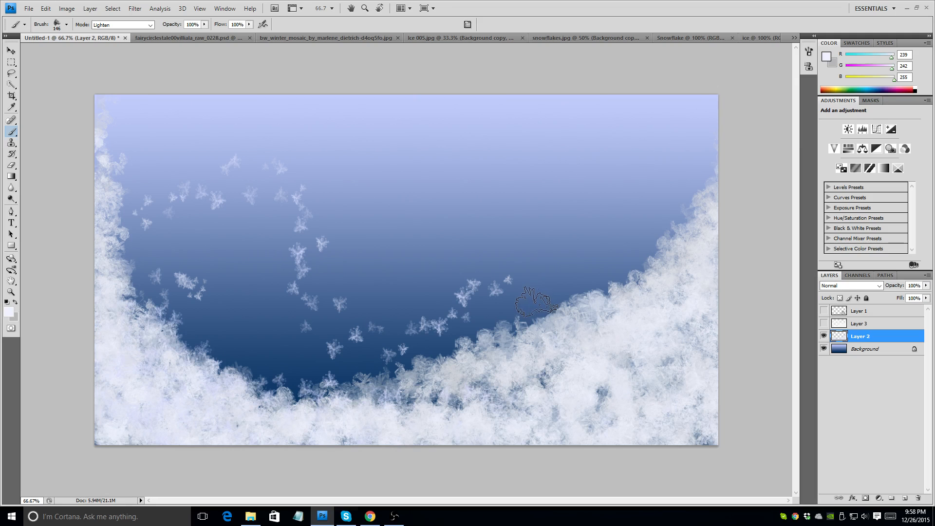
{"action": "left_click_drag", "start_coordinate": [695, 104], "coordinate": [700, 101]}
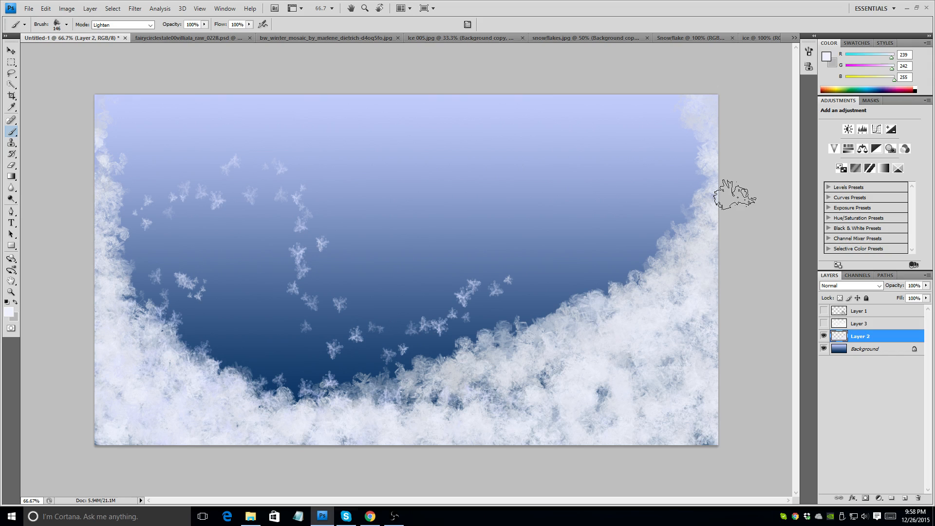
{"action": "left_click_drag", "start_coordinate": [447, 171], "coordinate": [580, 241]}
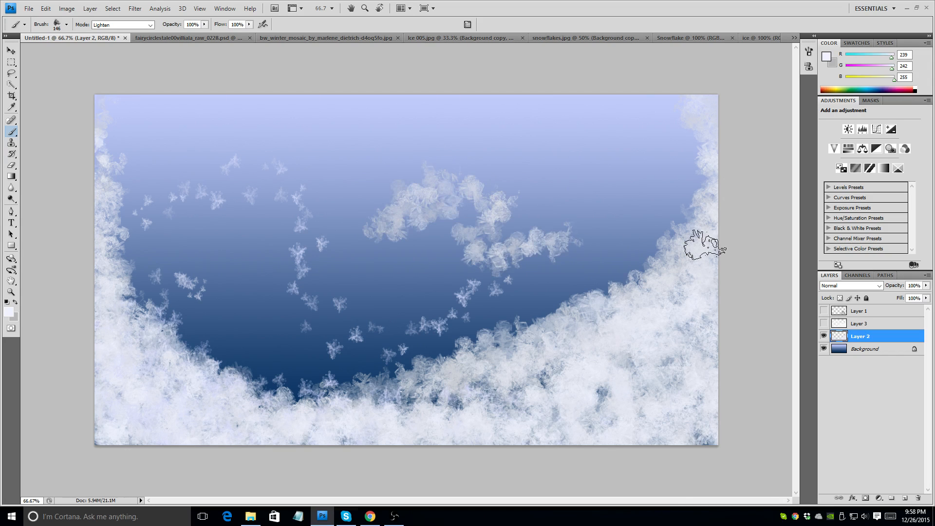